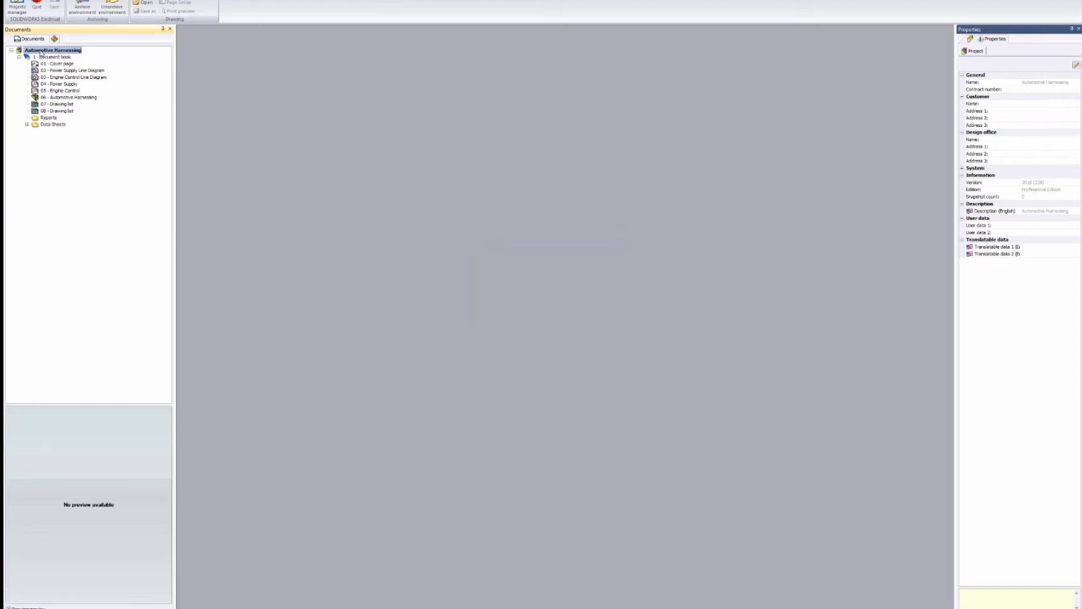
Open the cover page and then the Power Supply Line Diagram from the Automotive Harnessing document book.
left_click(56, 58)
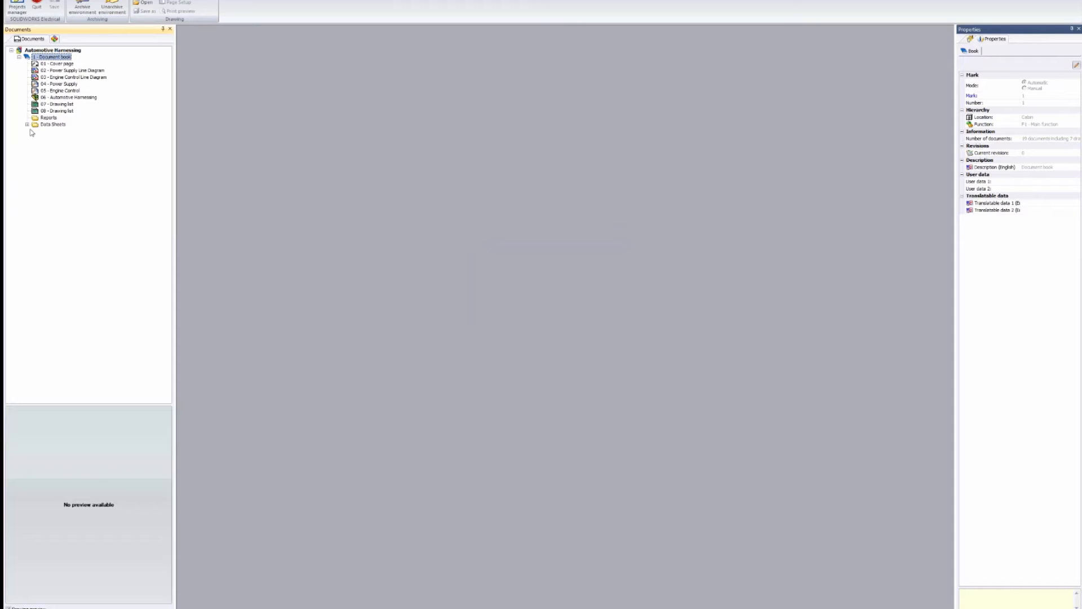
double_click(57, 64)
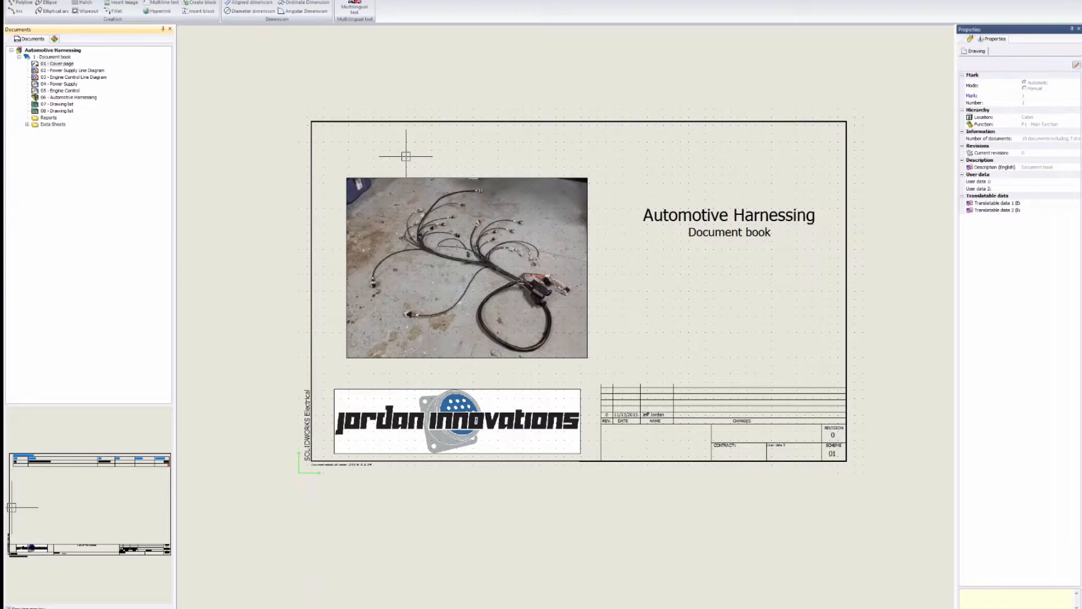
middle_click(693, 261)
middle_click(692, 260)
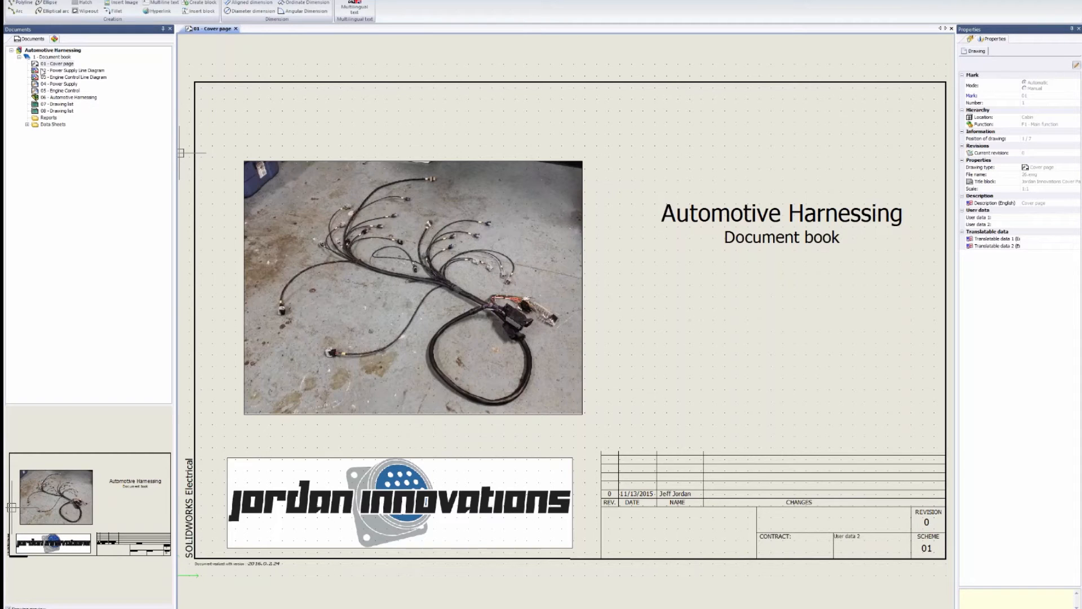
left_click(52, 71)
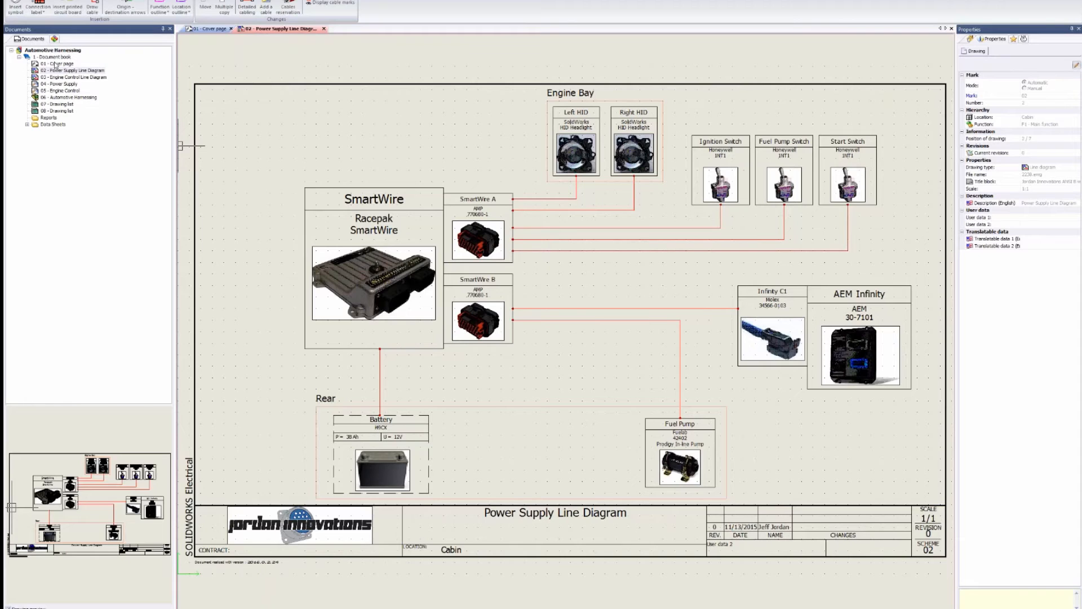
Show the project's component tree with the Cabin, Engine Bay and Rear locations and the Infinity C1 connector expanded.
left_click(55, 39)
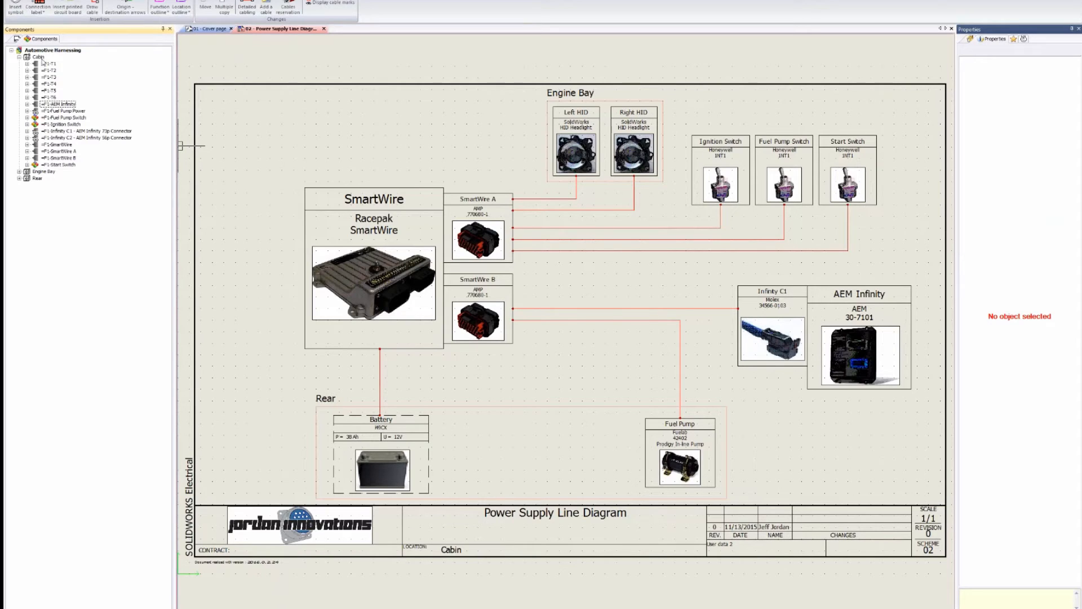
left_click(19, 58)
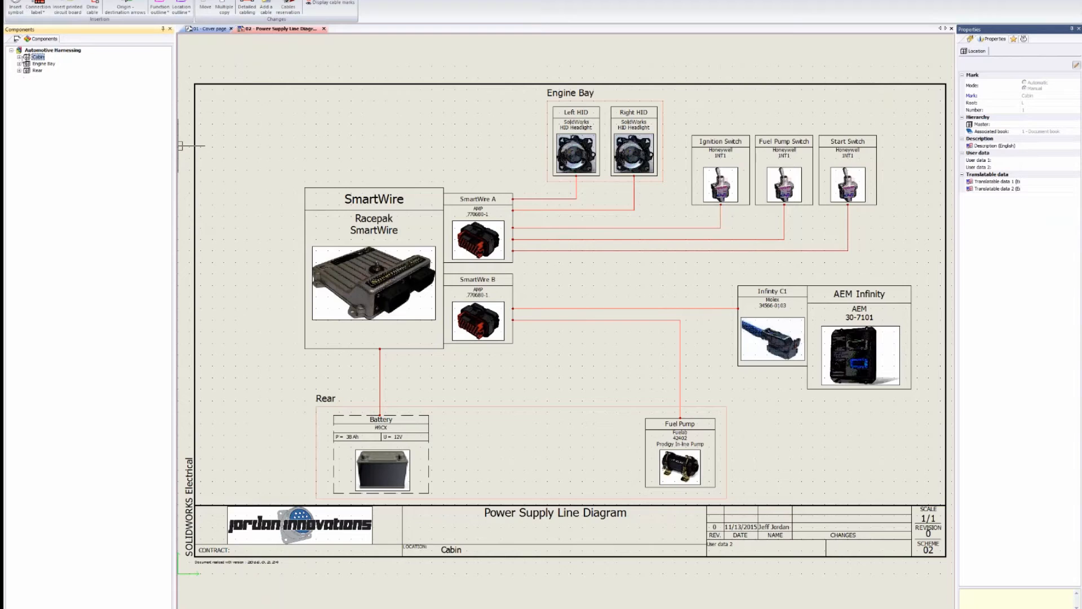
left_click(19, 57)
left_click(19, 171)
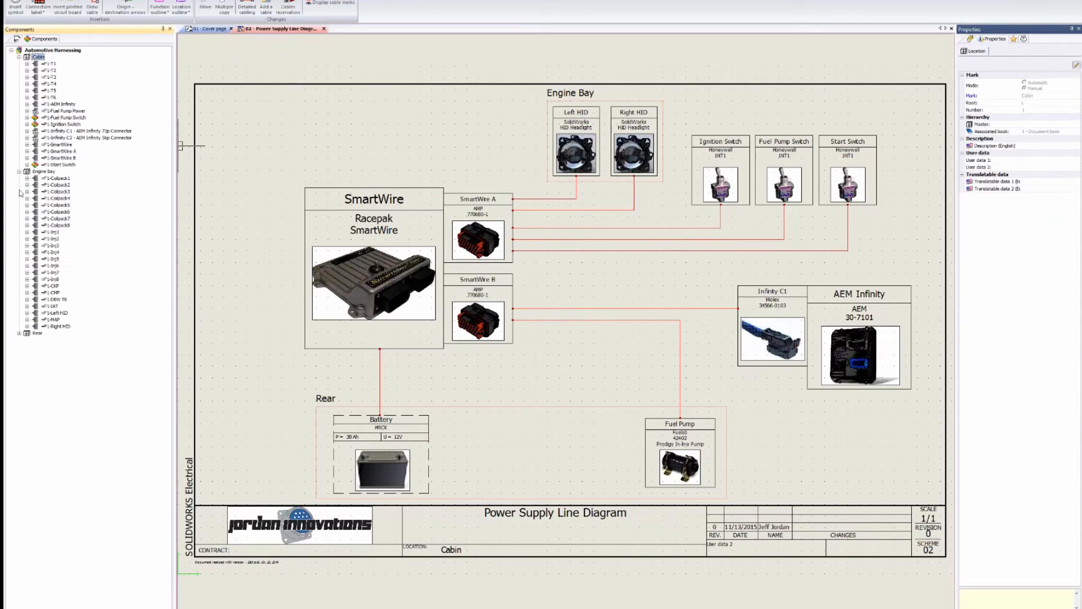
left_click(19, 334)
left_click(26, 131)
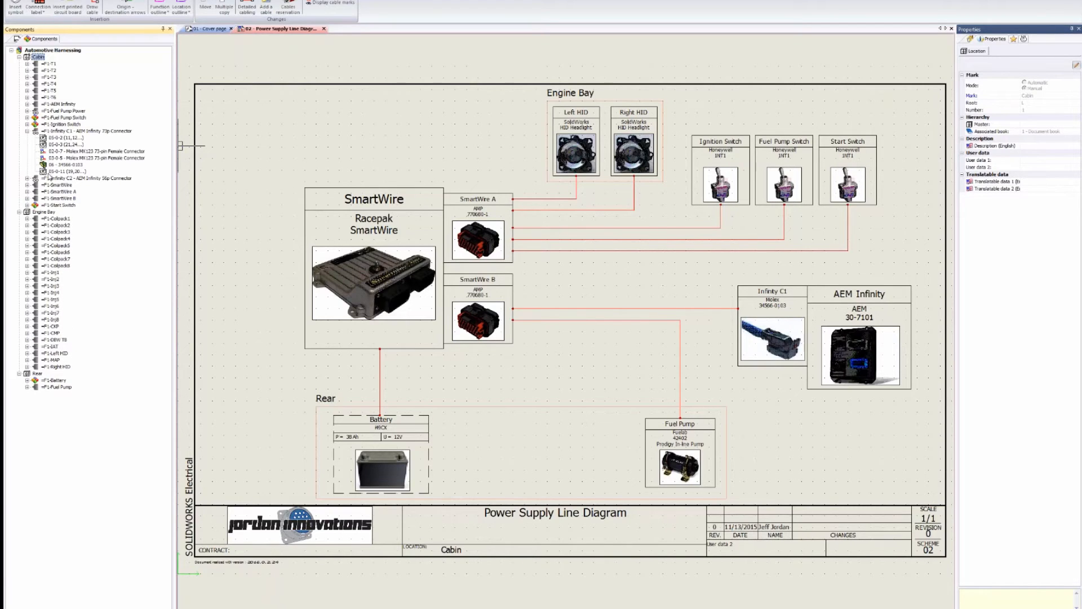
Open the component properties of the Infinity C1 connector and display its manufacturer part and circuits.
left_click(57, 132)
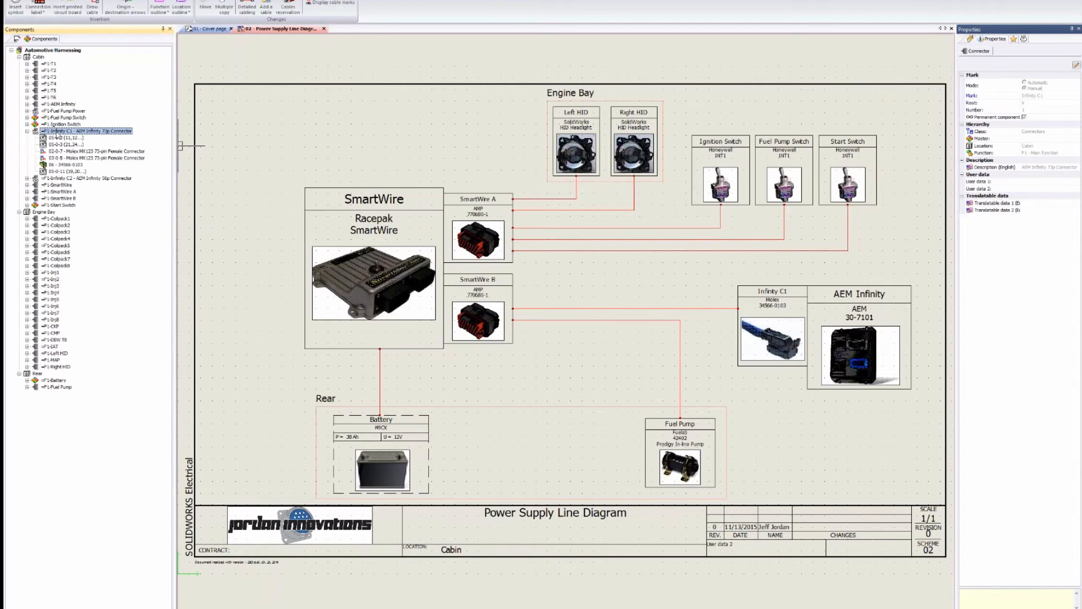
right_click(57, 135)
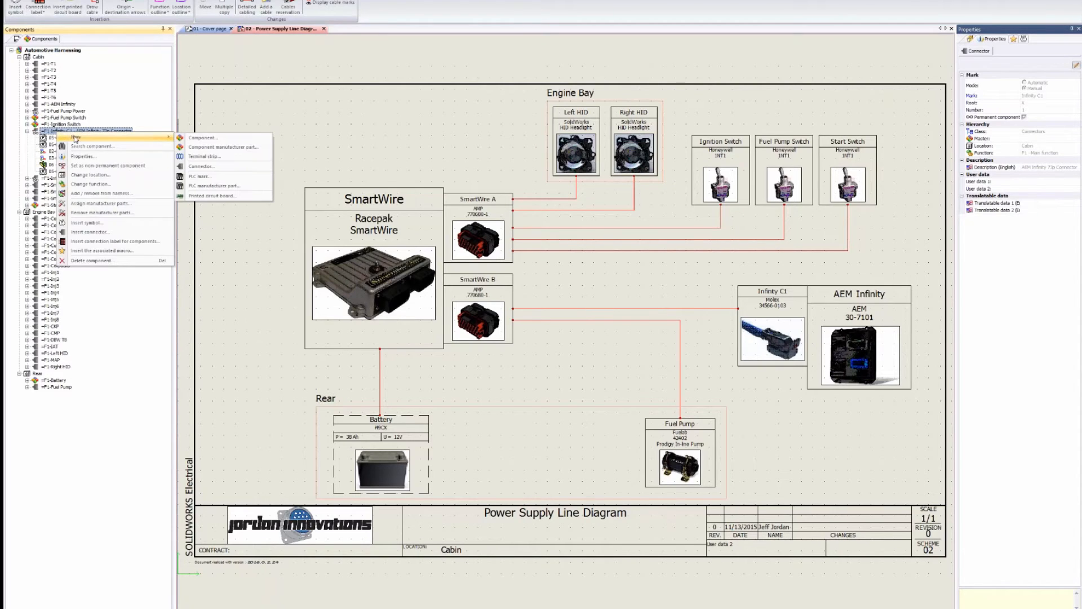
left_click(92, 158)
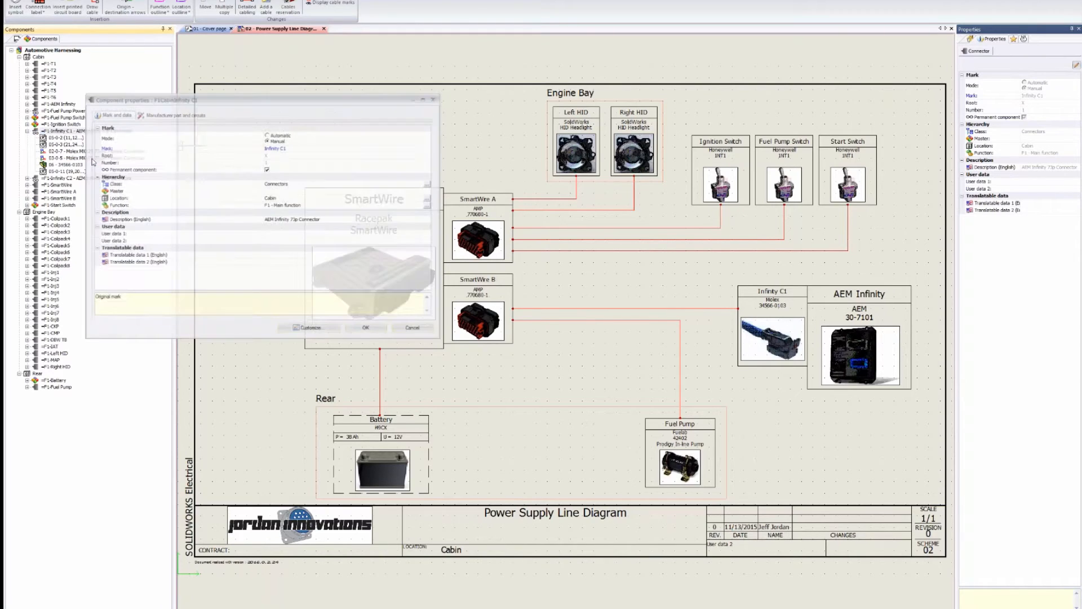
left_click(173, 114)
left_click_drag(221, 99, 333, 100)
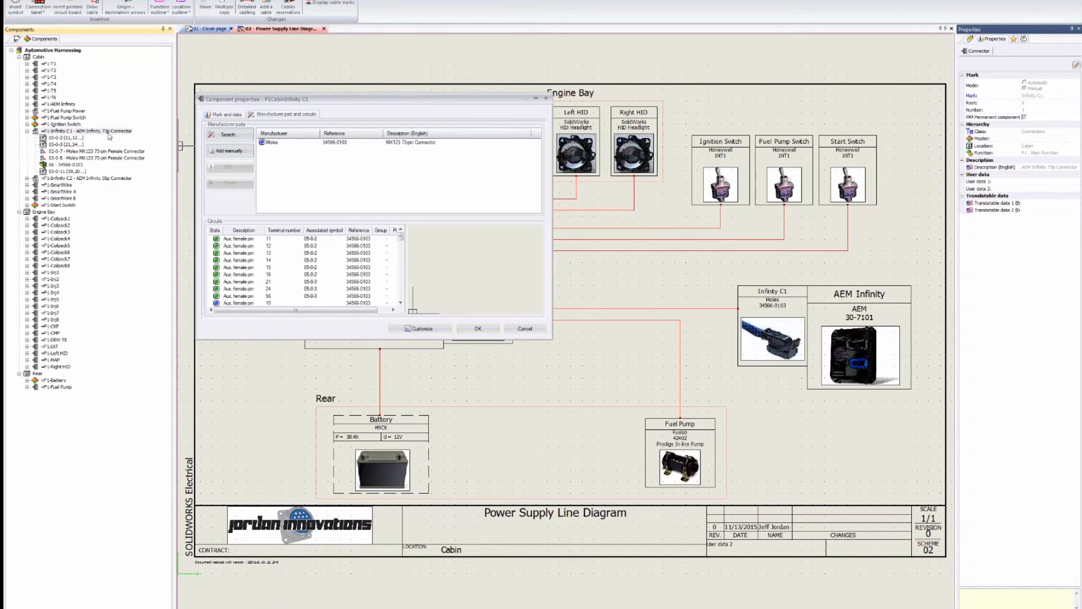
Examine the general properties and the full circuit list of the connector's Molex 34566-0103 manufacturer part.
left_click(303, 144)
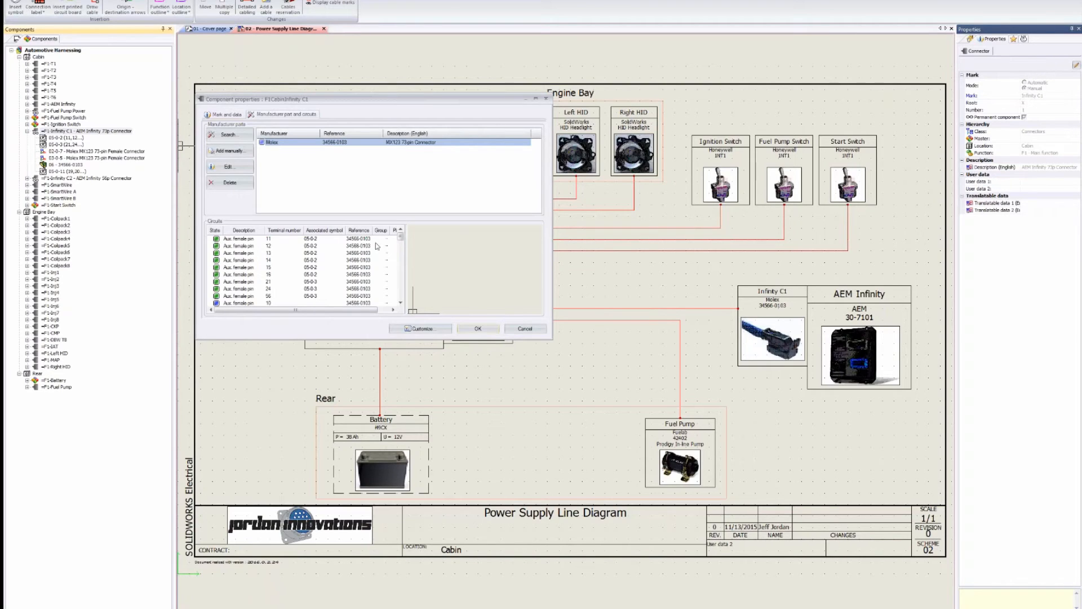
left_click(244, 168)
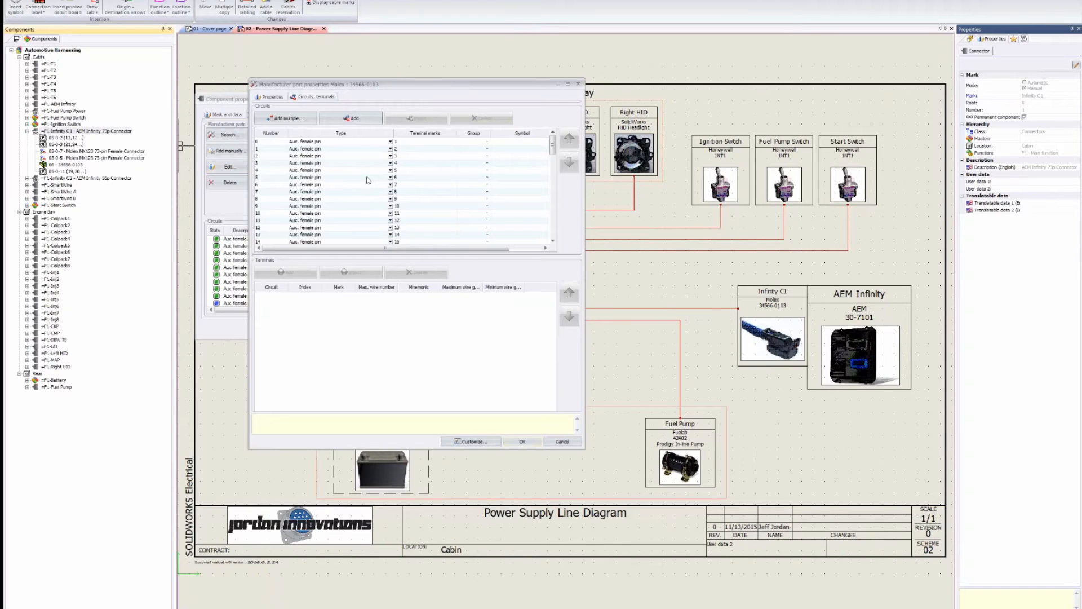
left_click(271, 98)
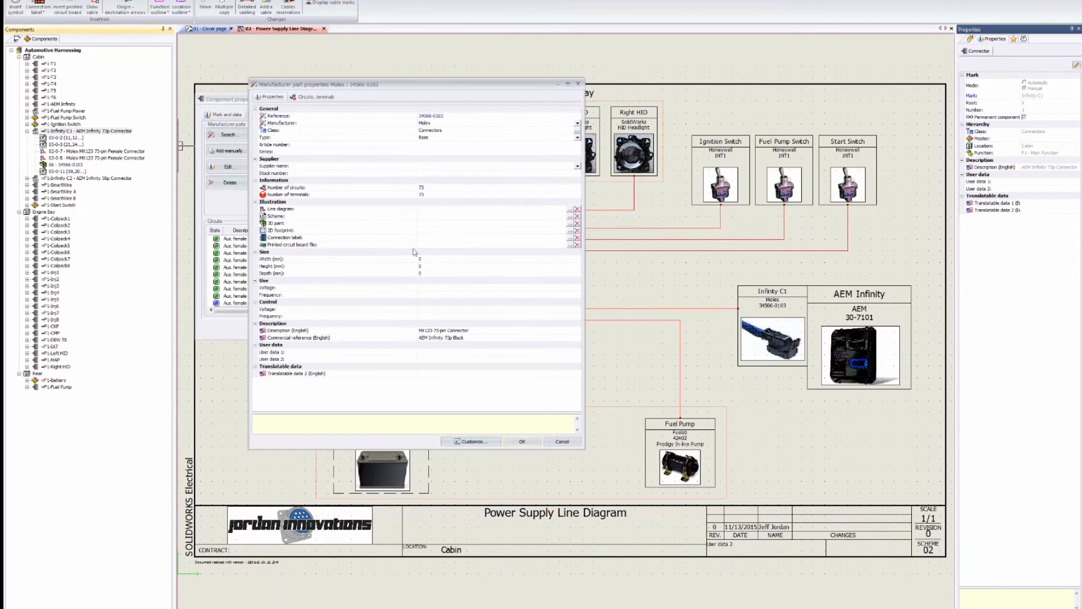
left_click(315, 98)
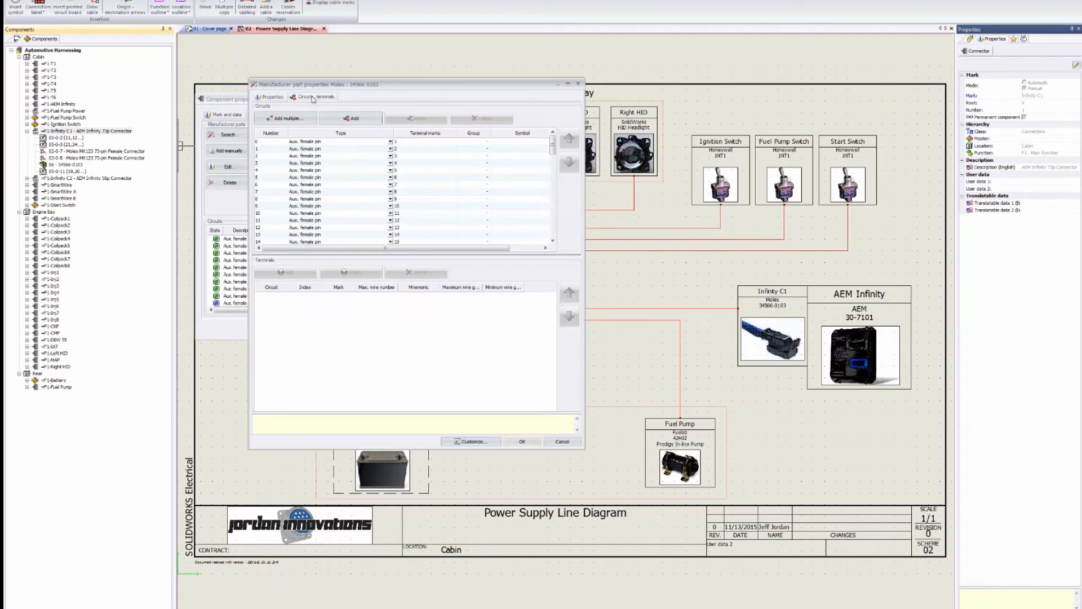
left_click_drag(553, 148, 564, 128)
left_click_drag(553, 145, 550, 234)
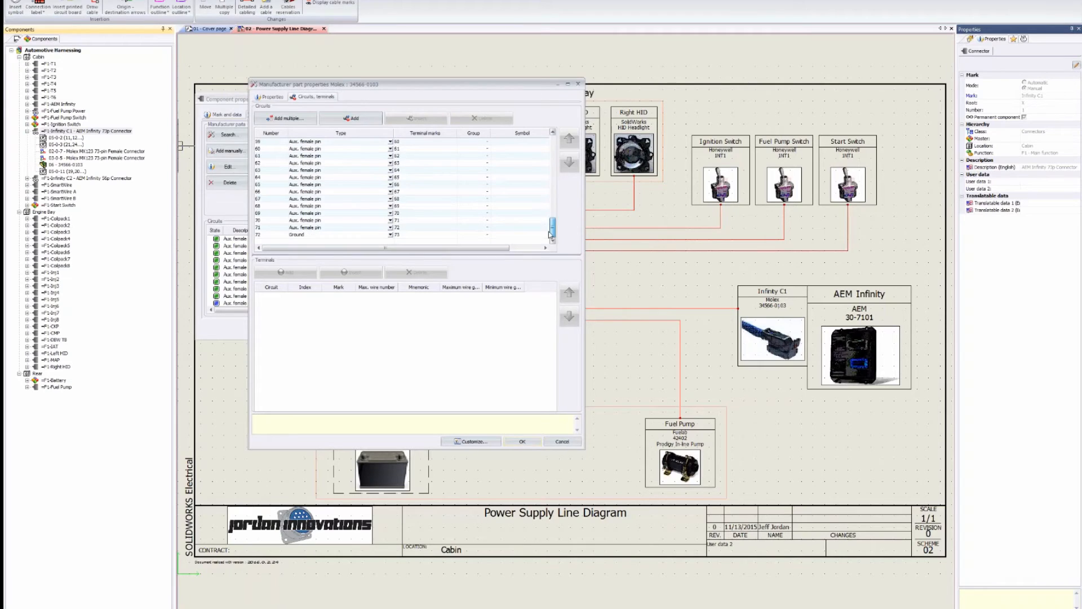
left_click(523, 442)
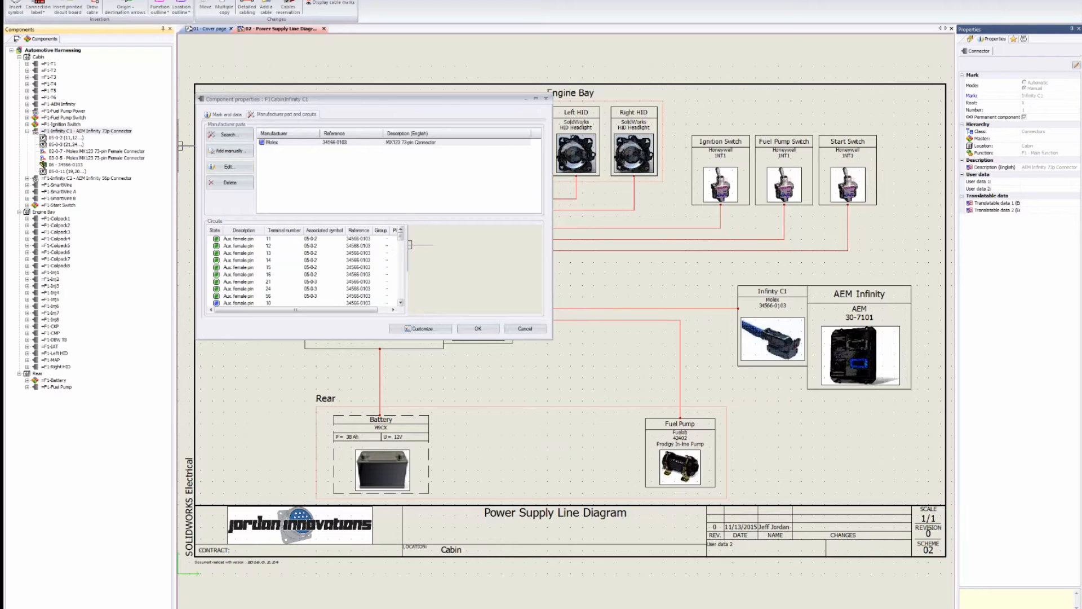
Review the Infinity C1 connector's circuit assignments and its mark and data, and close the component properties.
scroll(306, 270, "down", 3)
scroll(306, 270, "up", 3)
scroll(252, 262, "down", 3)
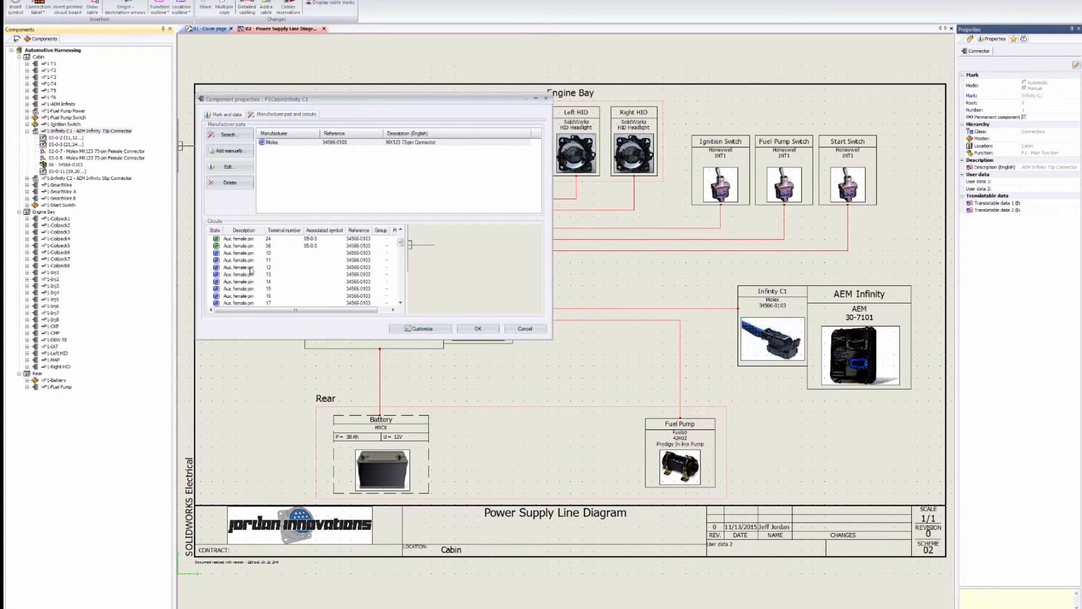
scroll(230, 275, "down", 5)
scroll(231, 277, "down", 5)
scroll(232, 282, "up", 7)
scroll(233, 284, "up", 2)
left_click(224, 114)
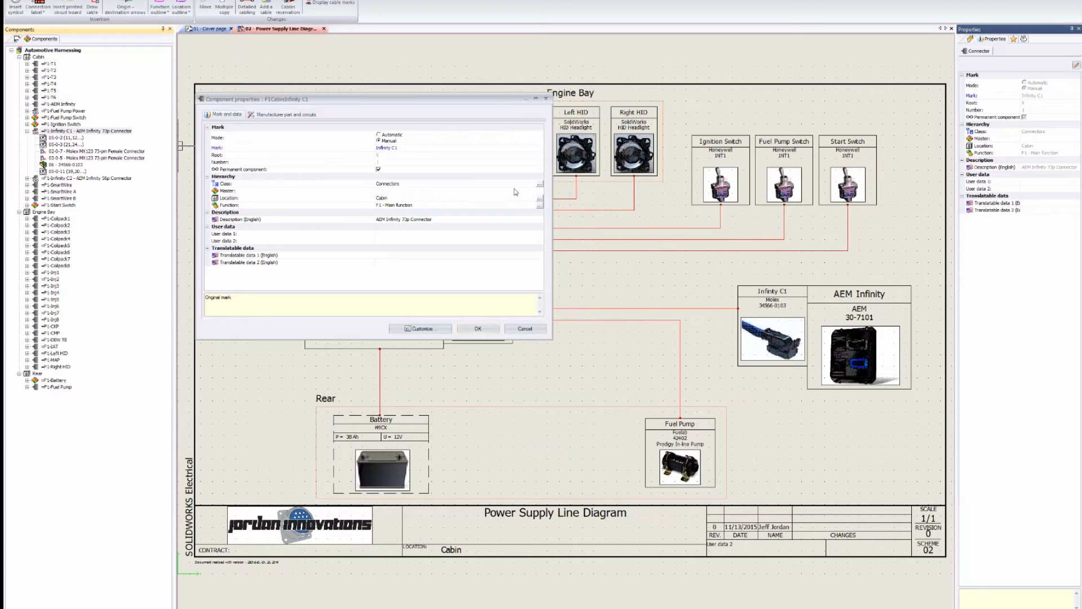
left_click(282, 115)
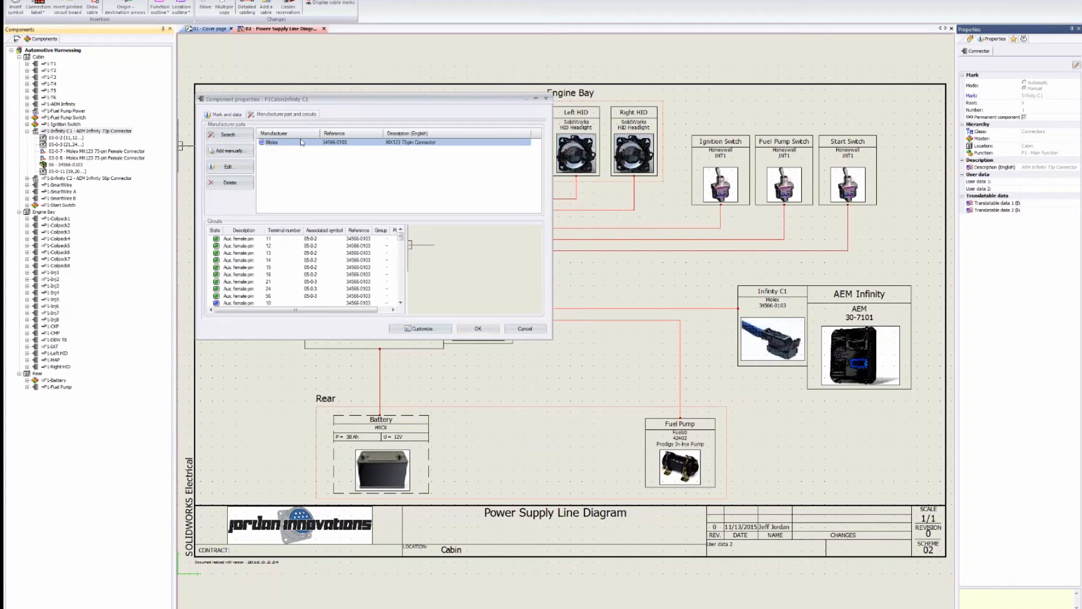
left_click(478, 328)
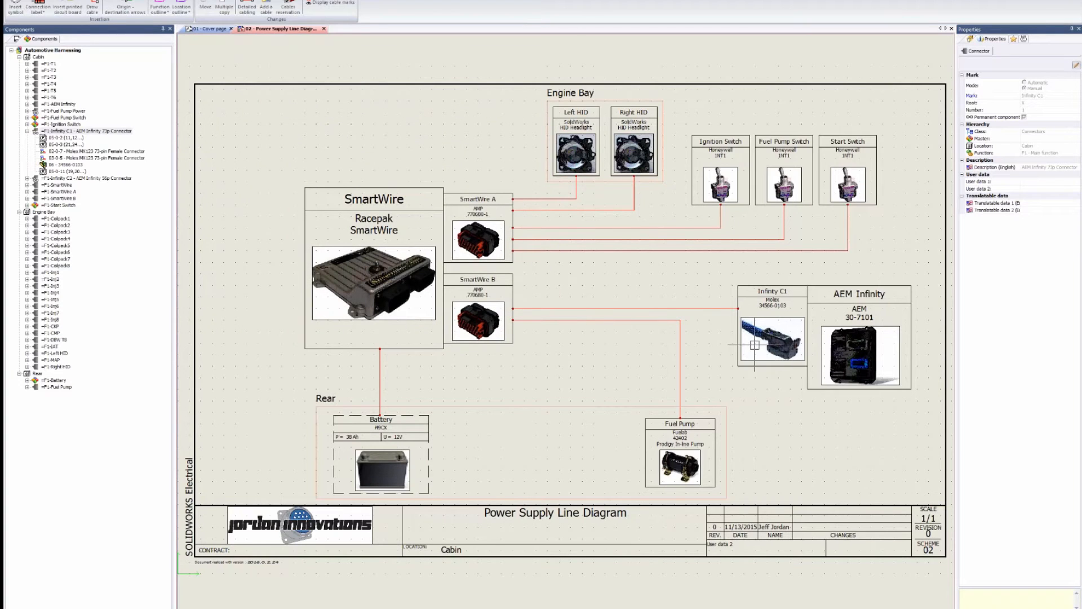
Open the Engine Control Line Diagram from the document book and enlarge it to fill the view.
left_click(27, 40)
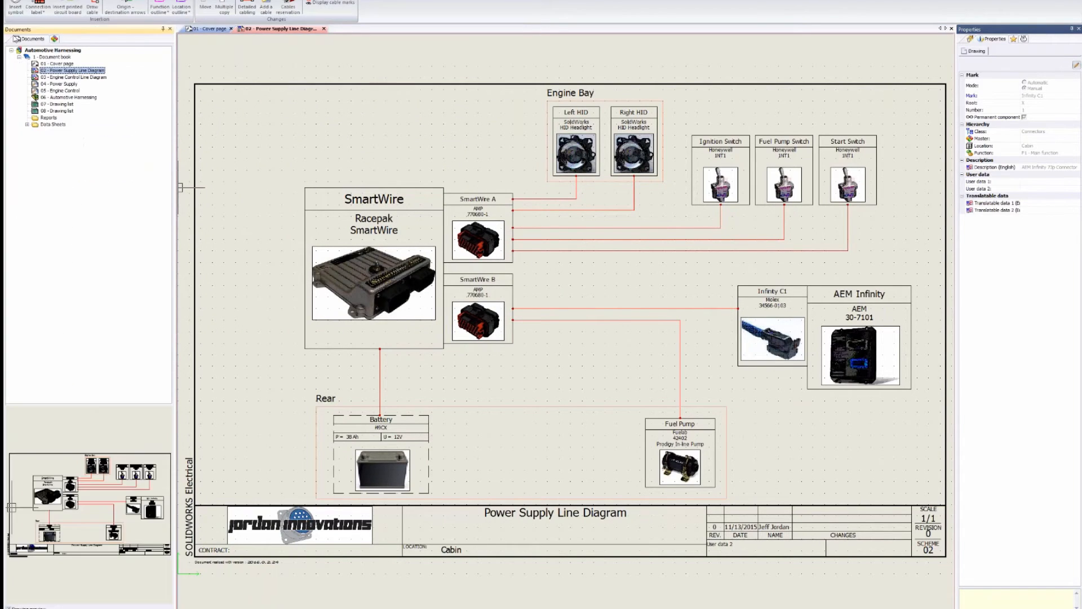
double_click(57, 77)
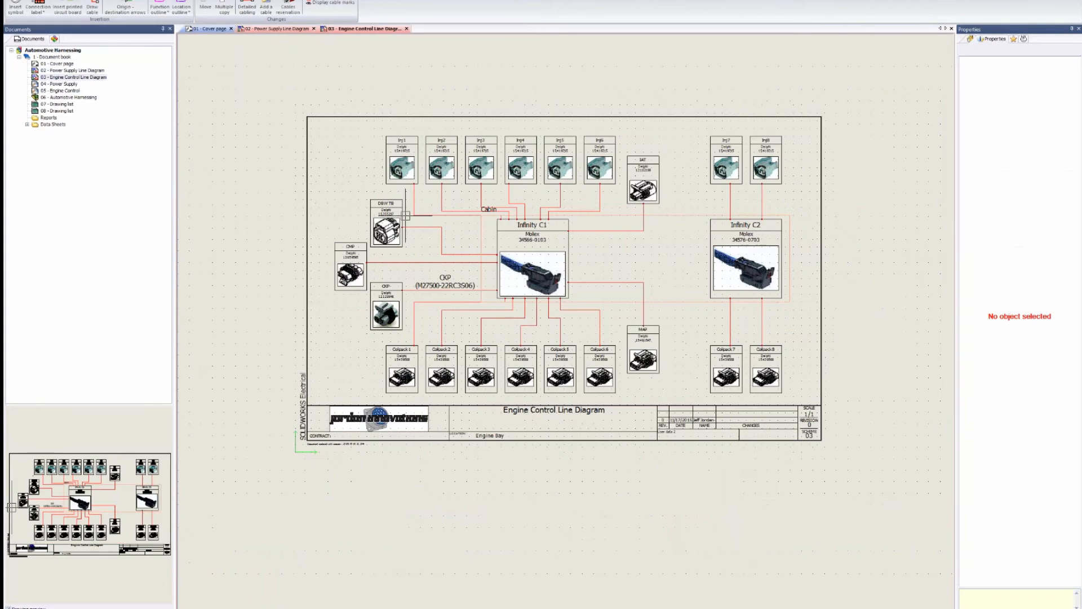
scroll(681, 265, "up", 1)
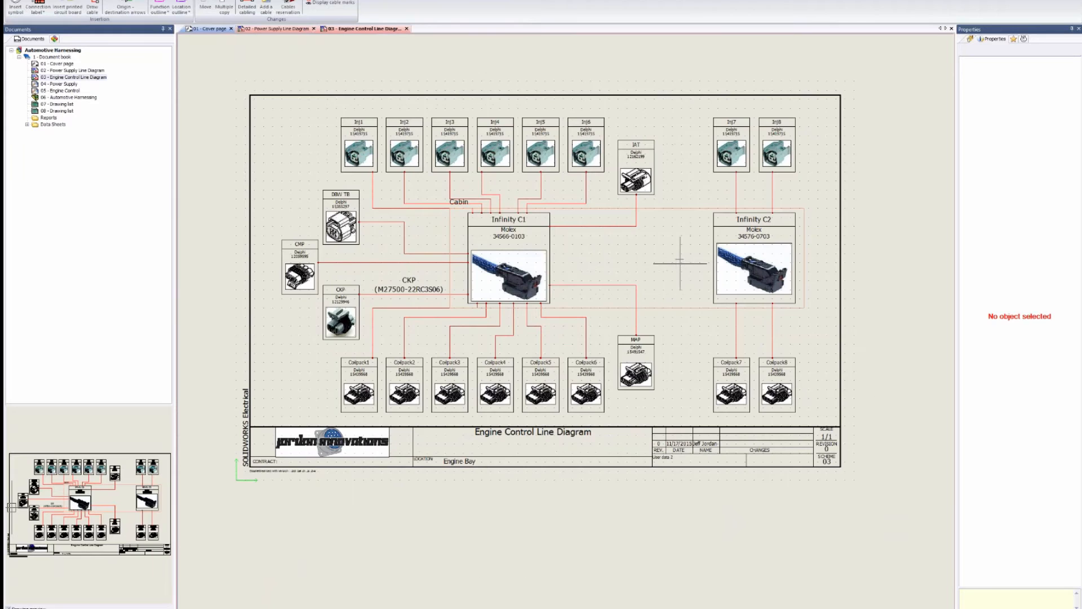
scroll(676, 259, "up", 1)
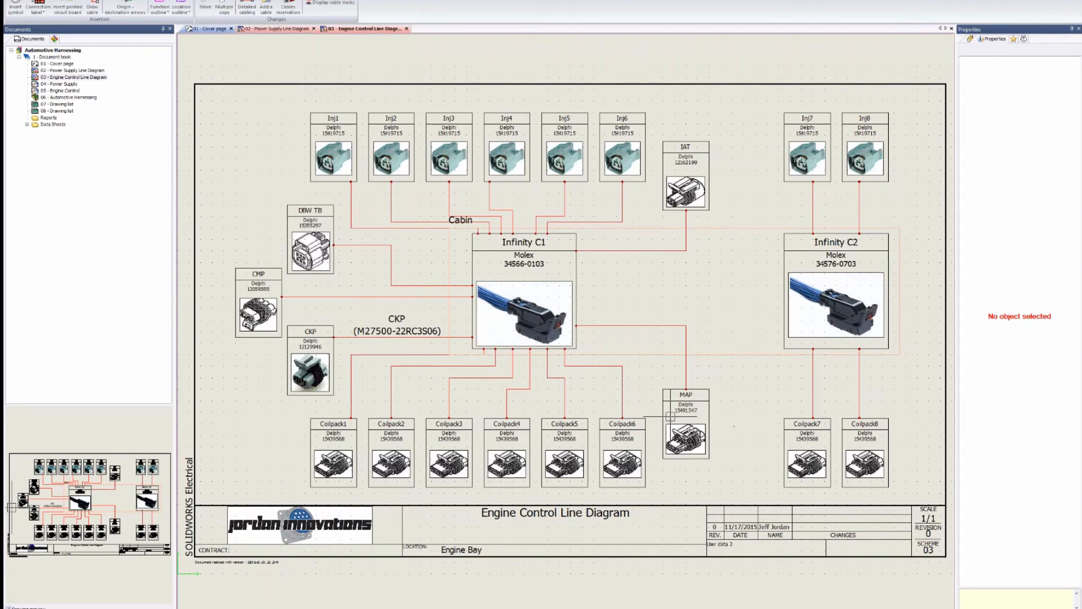
Compare the Infinity C1 connector in the Engine Control Line Diagram with its appearance in the Power Supply Line Diagram.
left_click(572, 279)
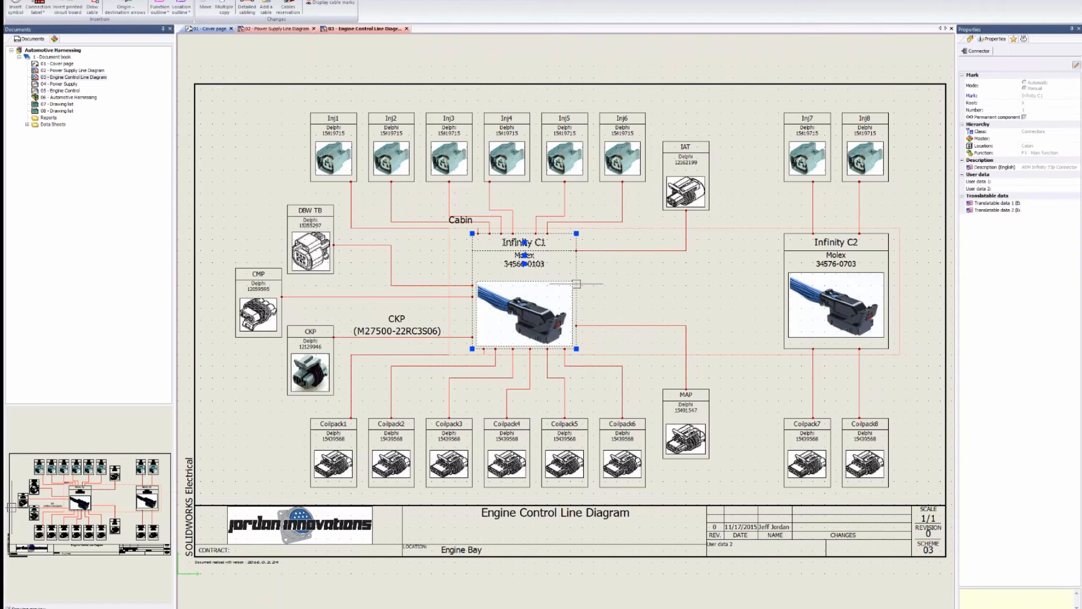
right_click(577, 284)
key("Escape")
left_click(275, 29)
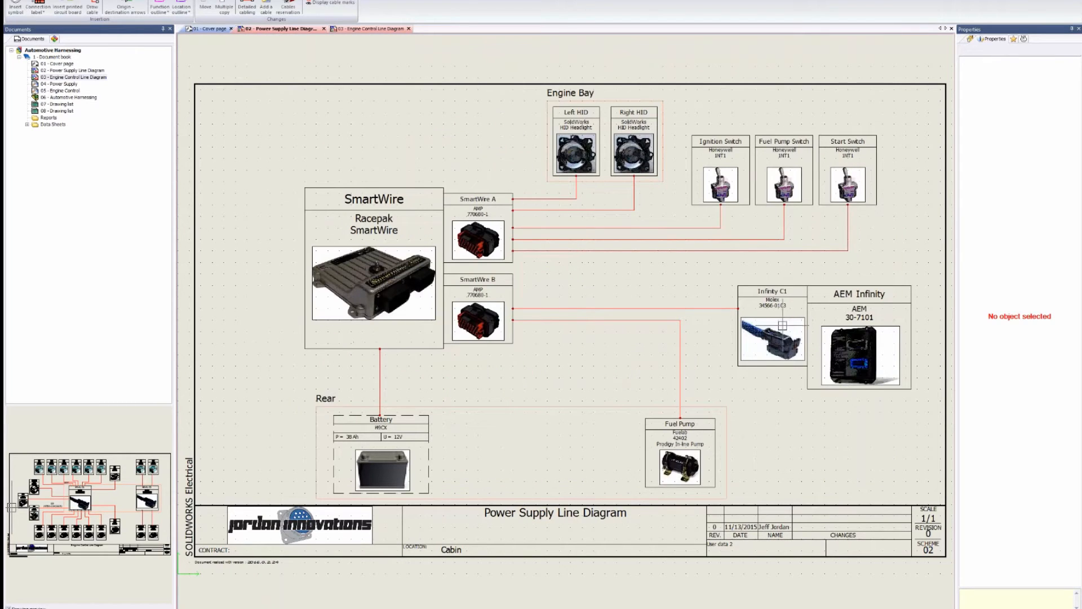
key("ctrl")
key("ctrl")
key("ctrl")
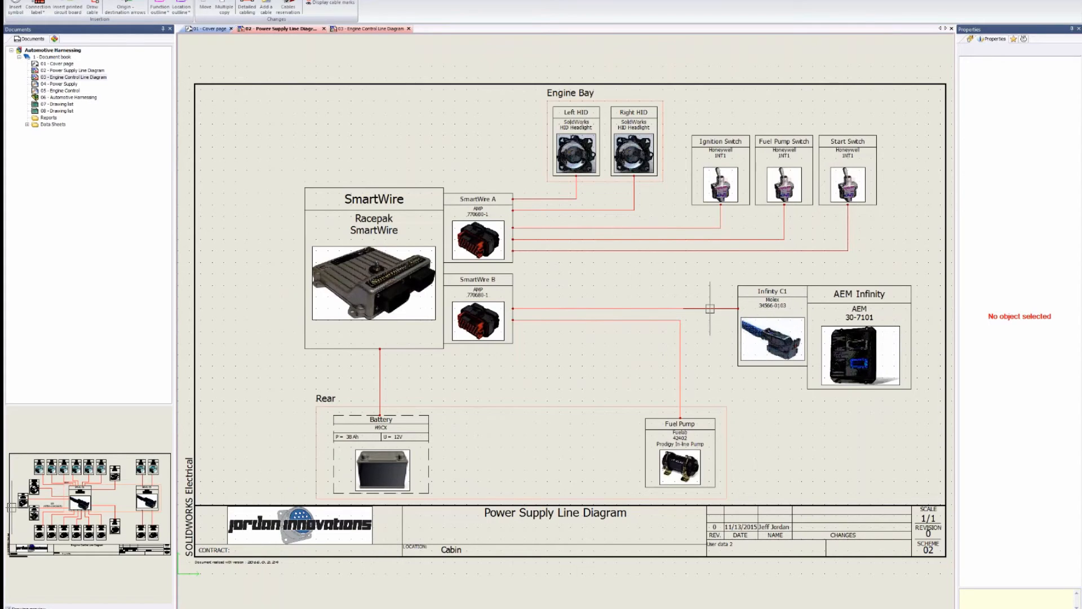
left_click(376, 30)
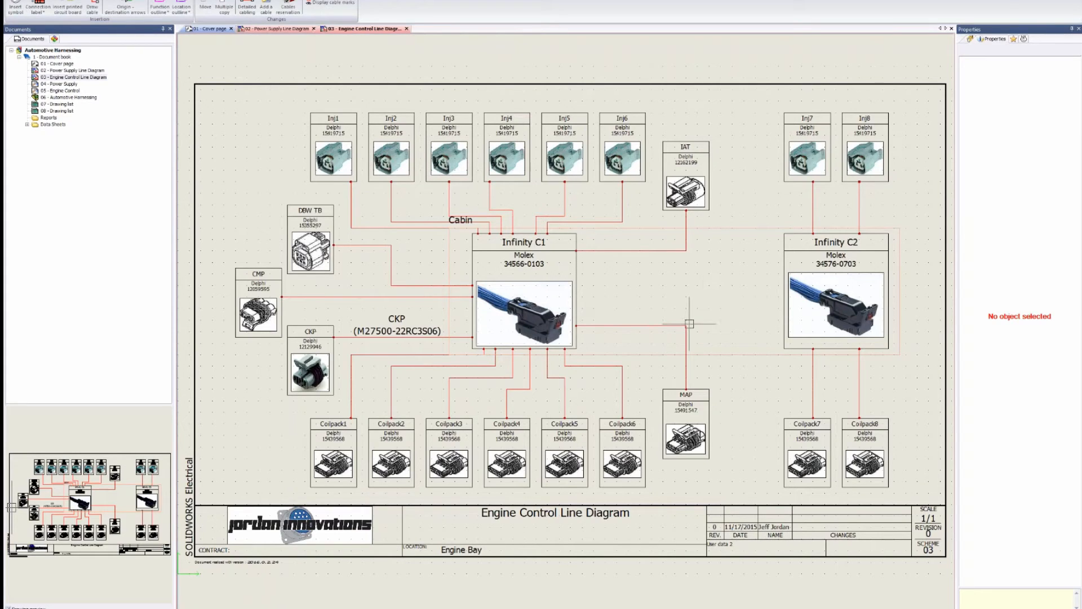
Open the 04 - Power Supply schematic, compare it with the Power Supply Line Diagram, and inspect the SmartWire A connector symbol.
double_click(68, 85)
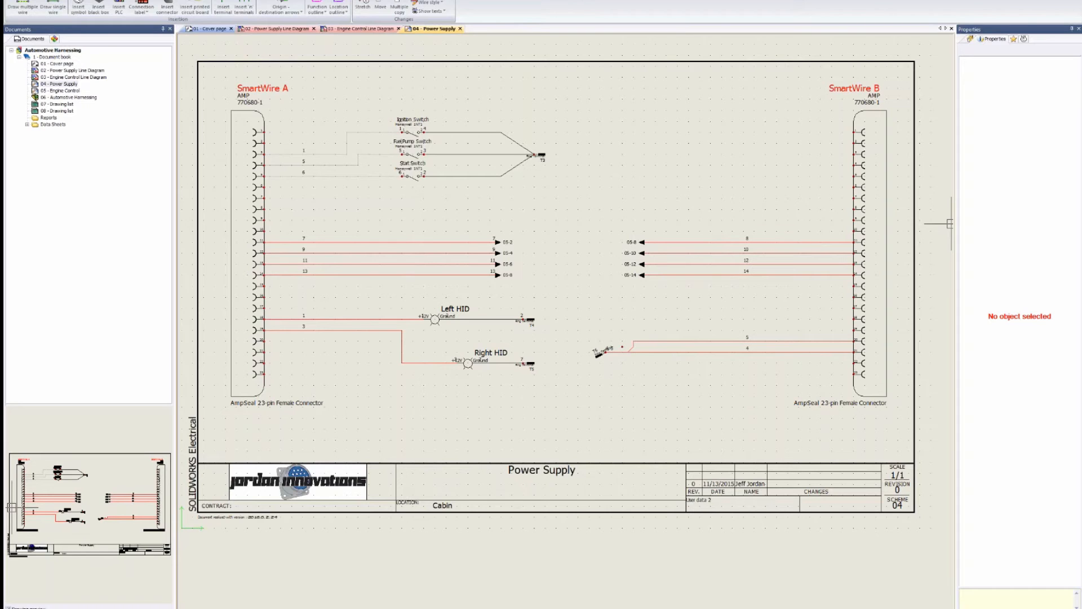
left_click(277, 28)
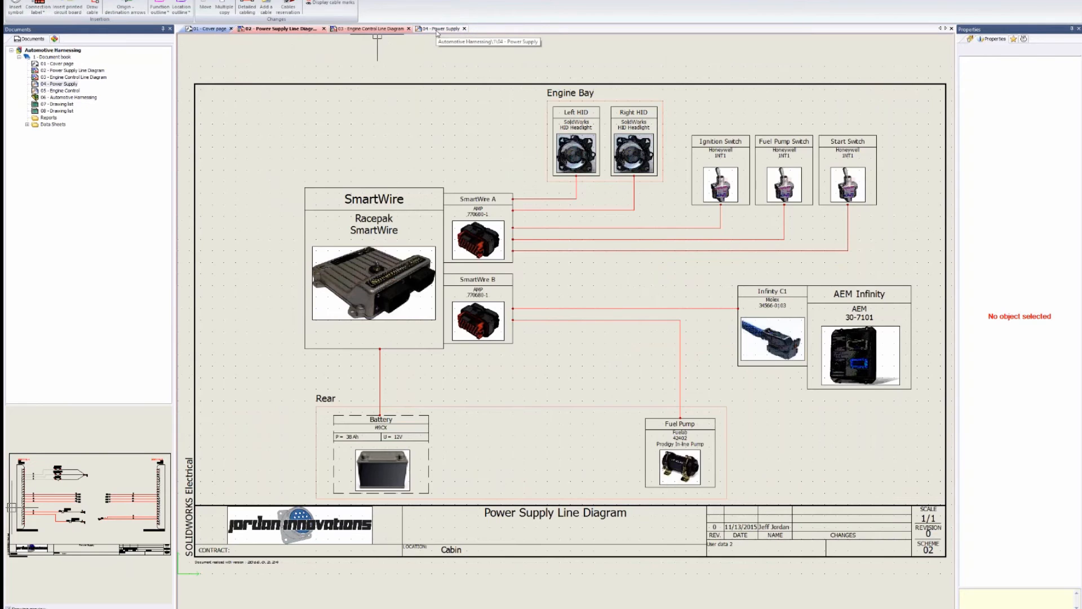
left_click(437, 29)
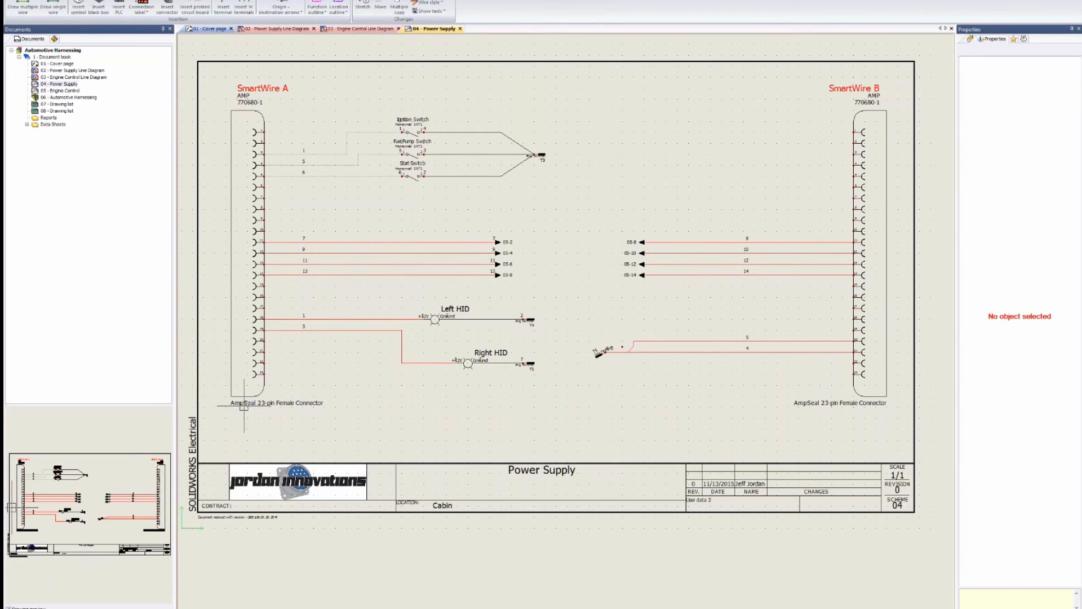
left_click(239, 89)
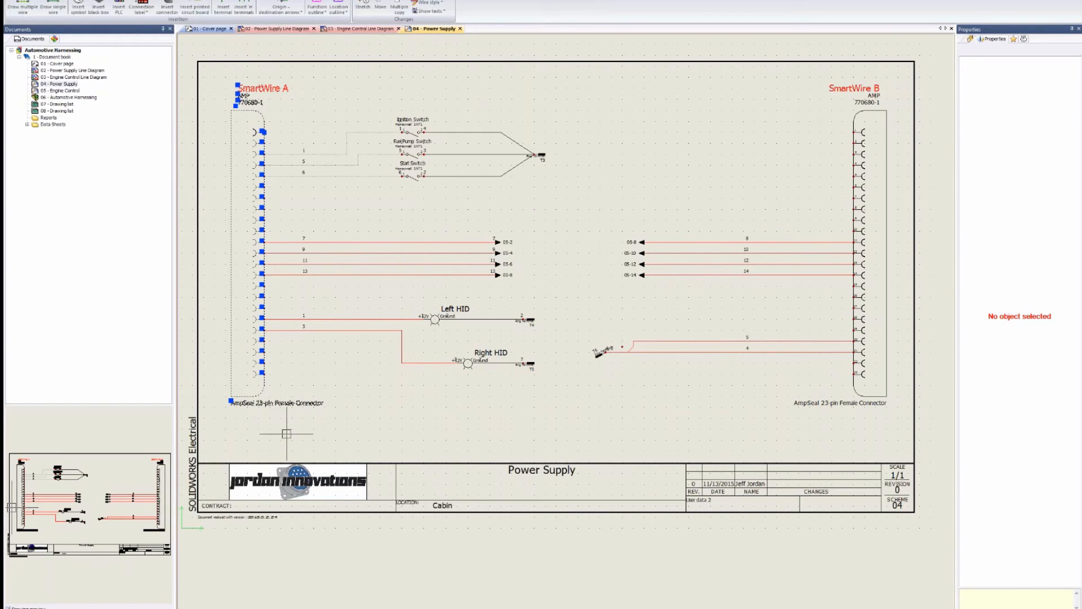
key("Escape")
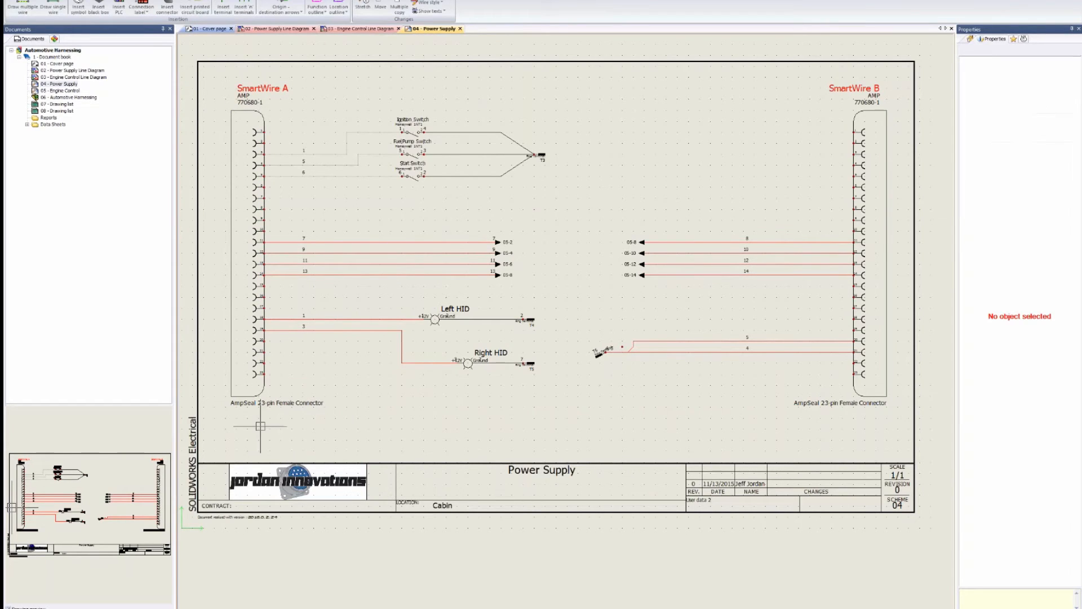
Try to insert the existing SmartWire A connector from the Cabin location into the Power Supply schematic.
left_click(229, 376)
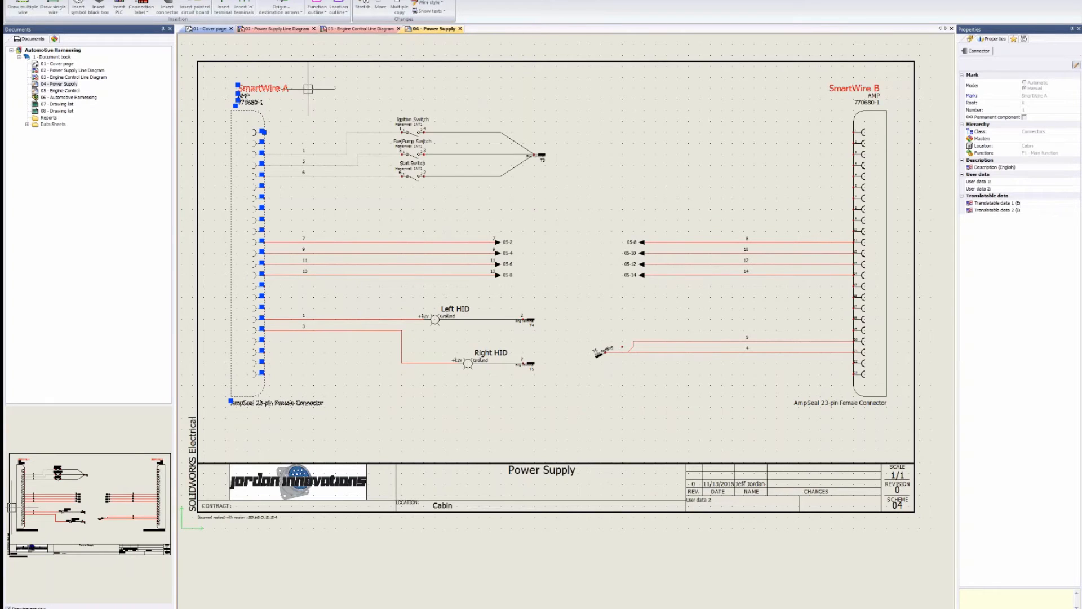
key("Escape")
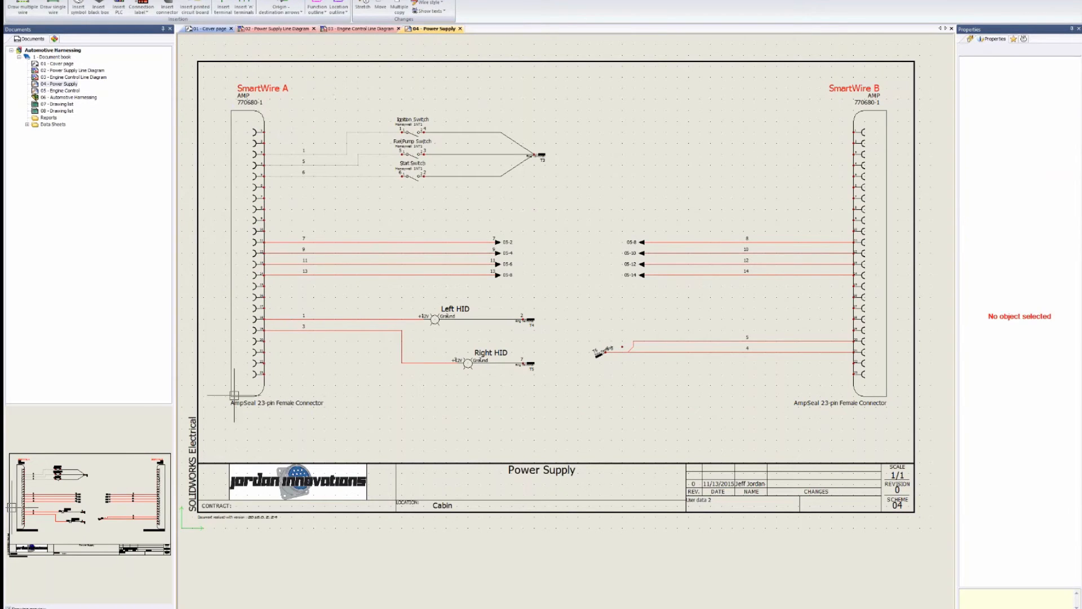
left_click(168, 6)
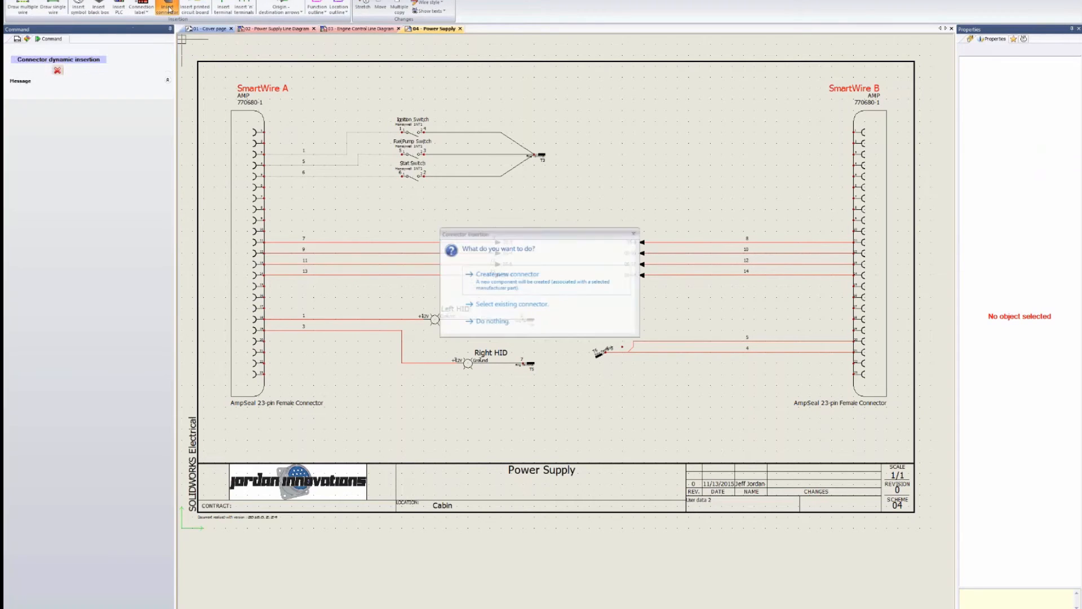
left_click(499, 304)
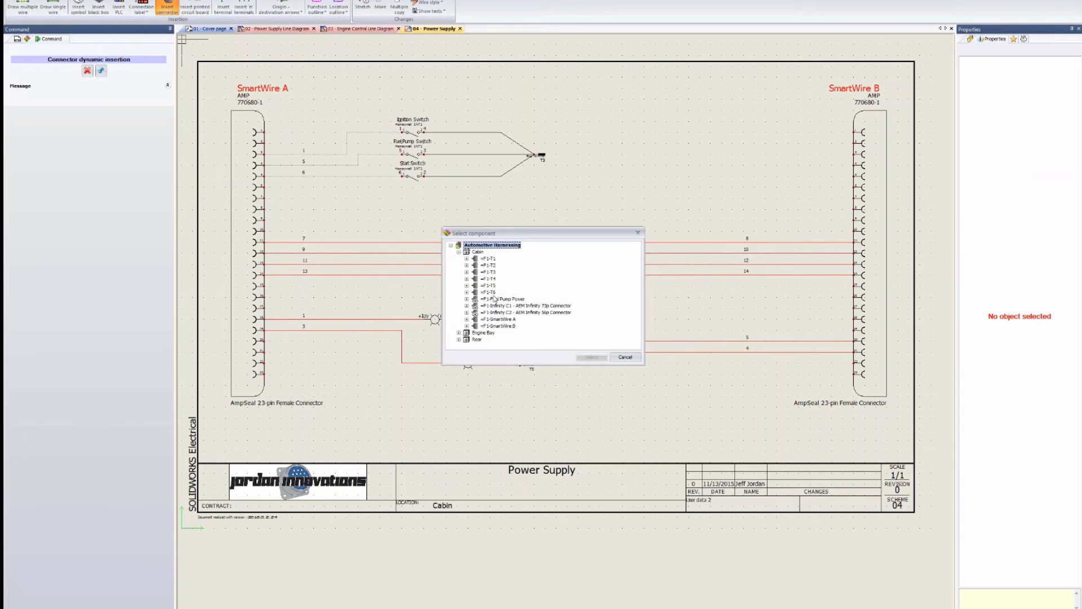
left_click(459, 333)
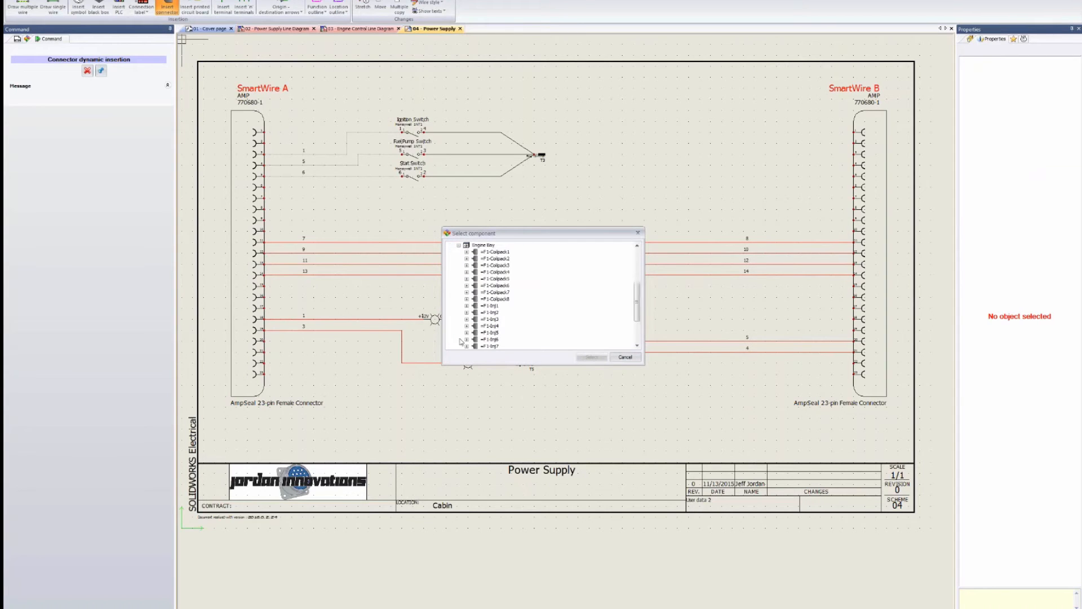
scroll(468, 331, "down", 3)
left_click(459, 339)
scroll(473, 337, "up", 7)
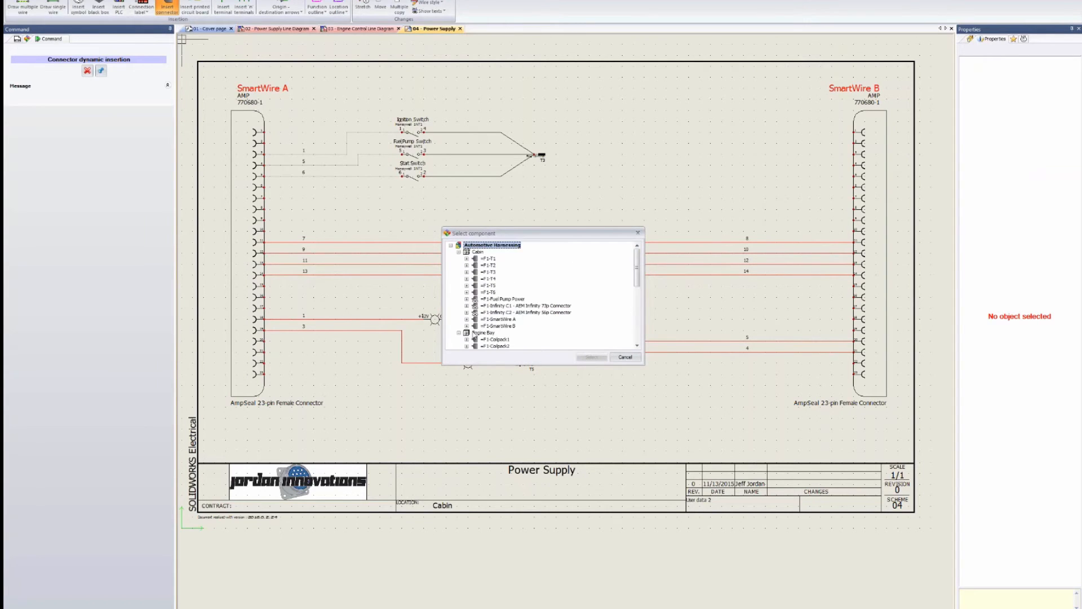
left_click(500, 319)
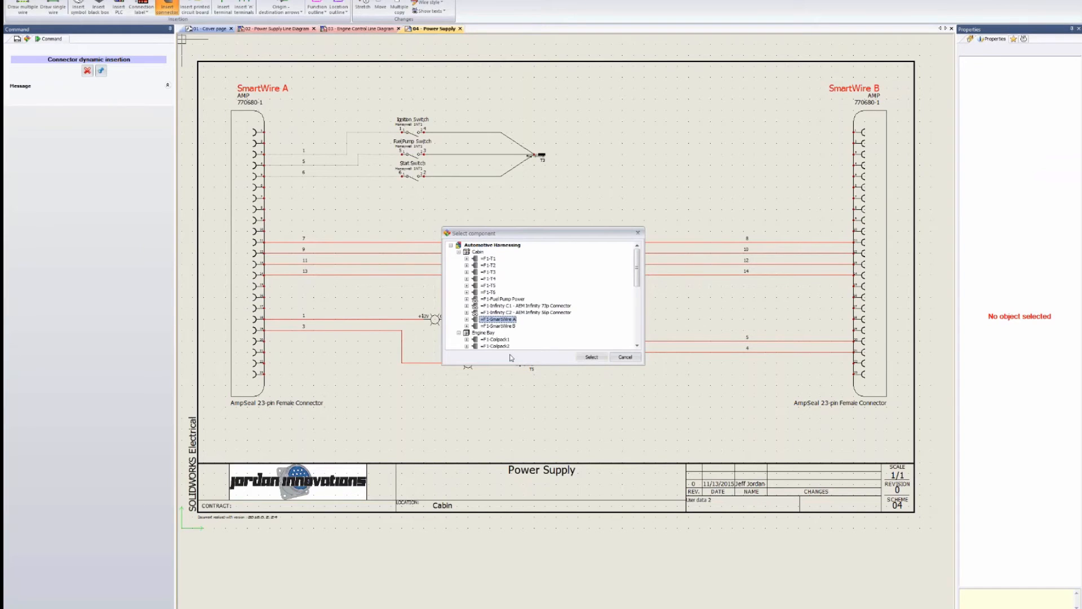
left_click(581, 358)
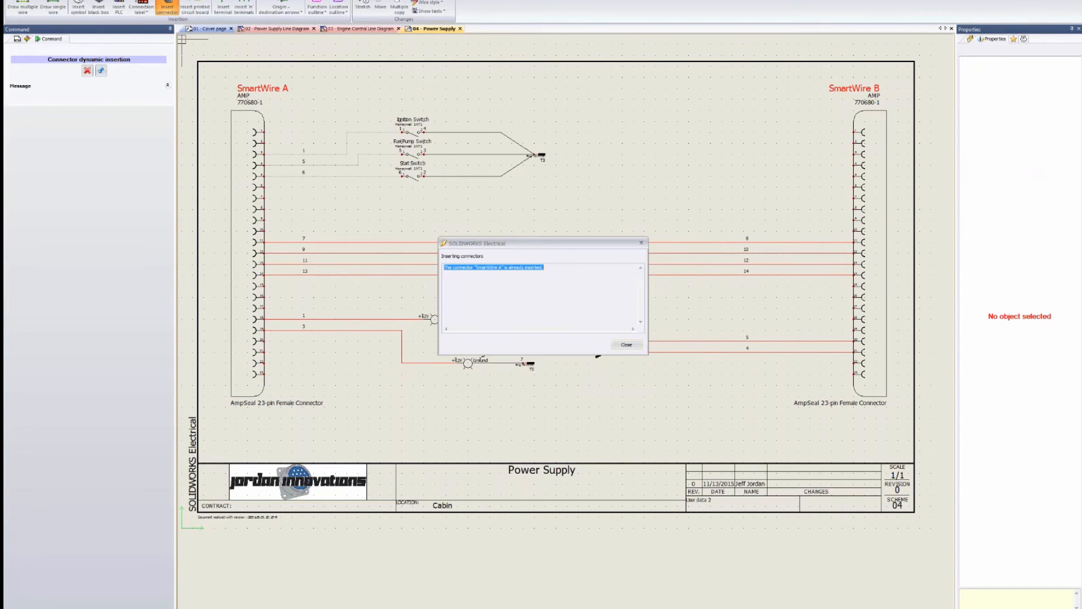
left_click(623, 346)
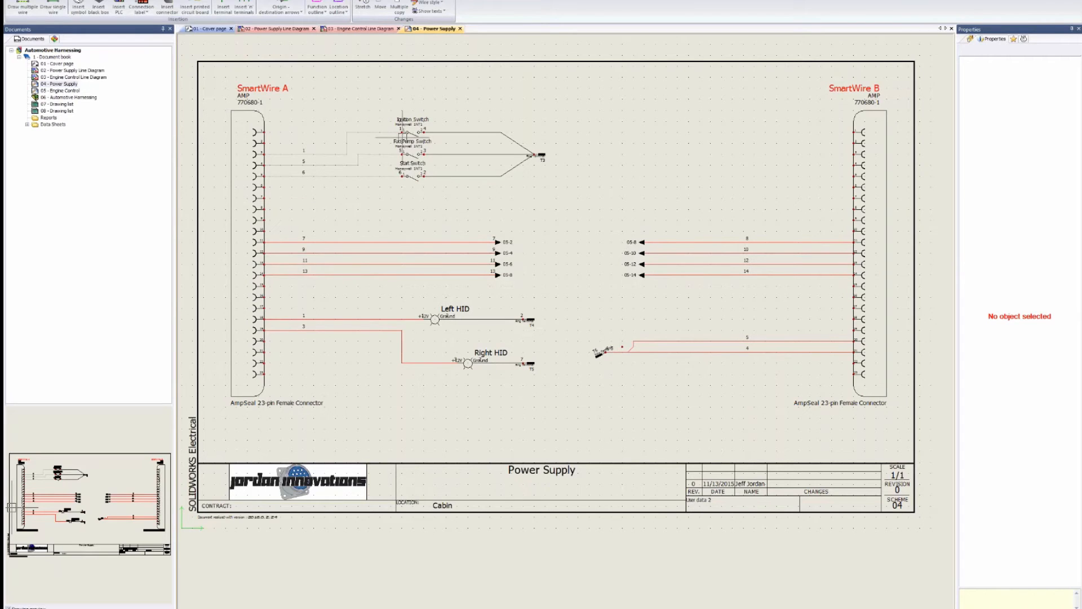
Examine the switch circuits, the Left and Right HID circuits and the Left HID supply wire in the Power Supply schematic.
scroll(411, 144, "up", 2)
middle_click_drag(406, 145, 473, 186)
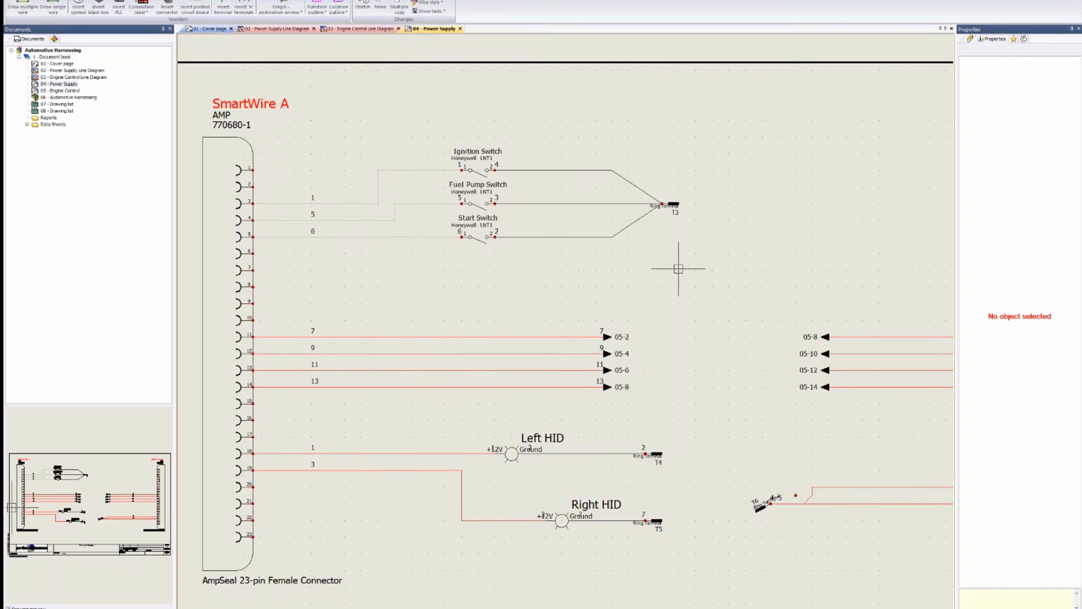
scroll(681, 282, "down", 1)
scroll(560, 225, "down", 1)
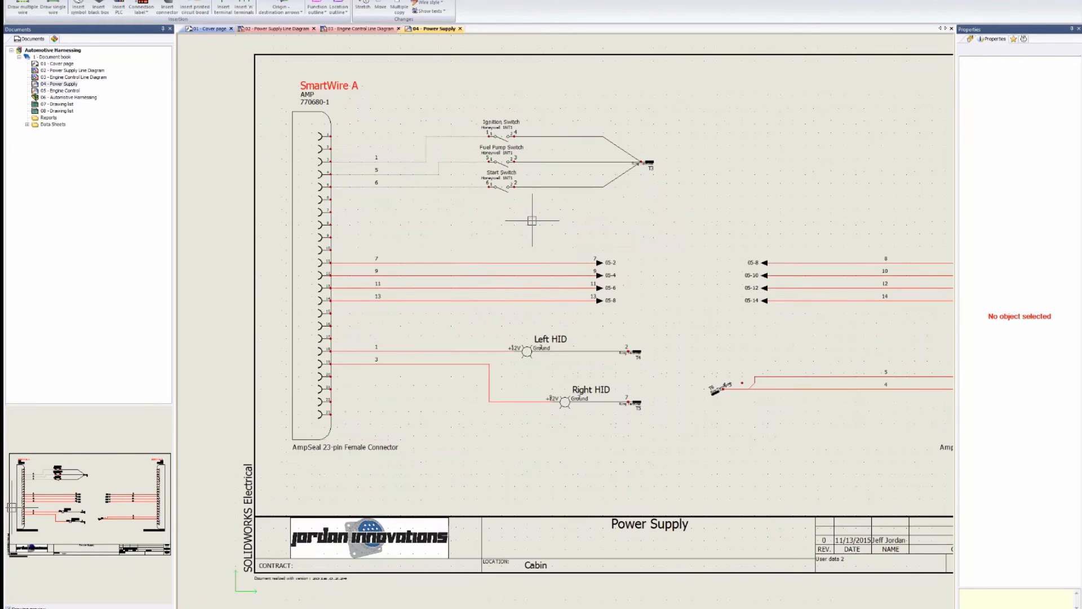
middle_click_drag(538, 234, 472, 140)
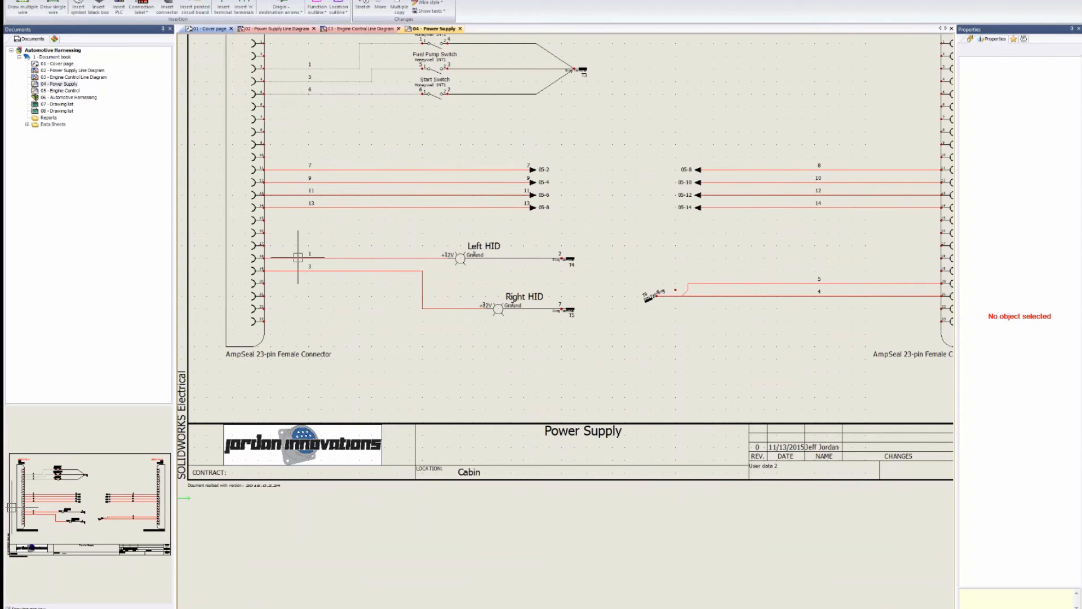
left_click(341, 258)
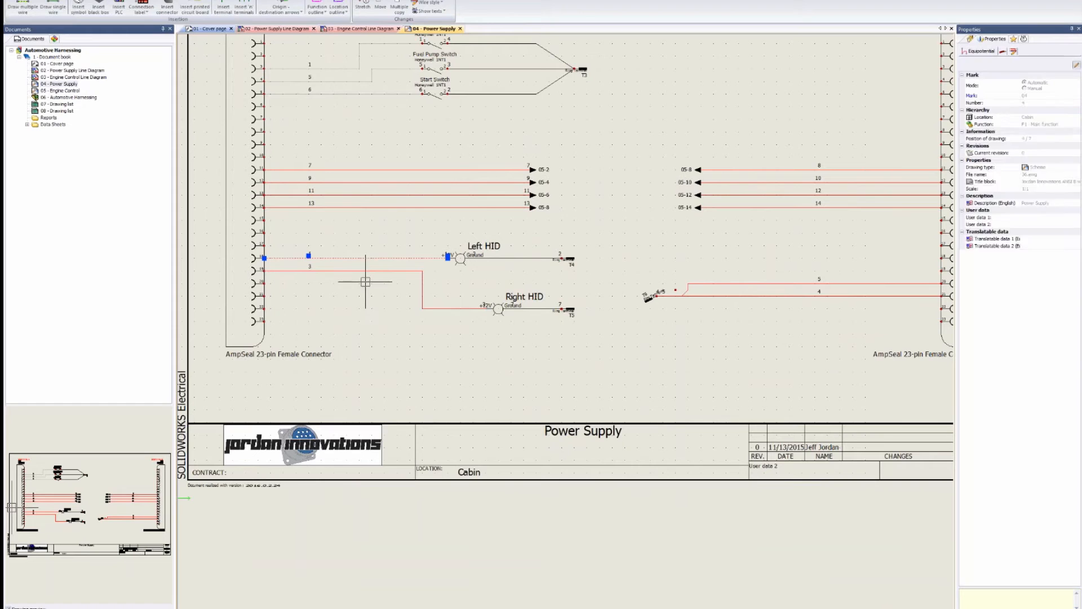
left_click(472, 271)
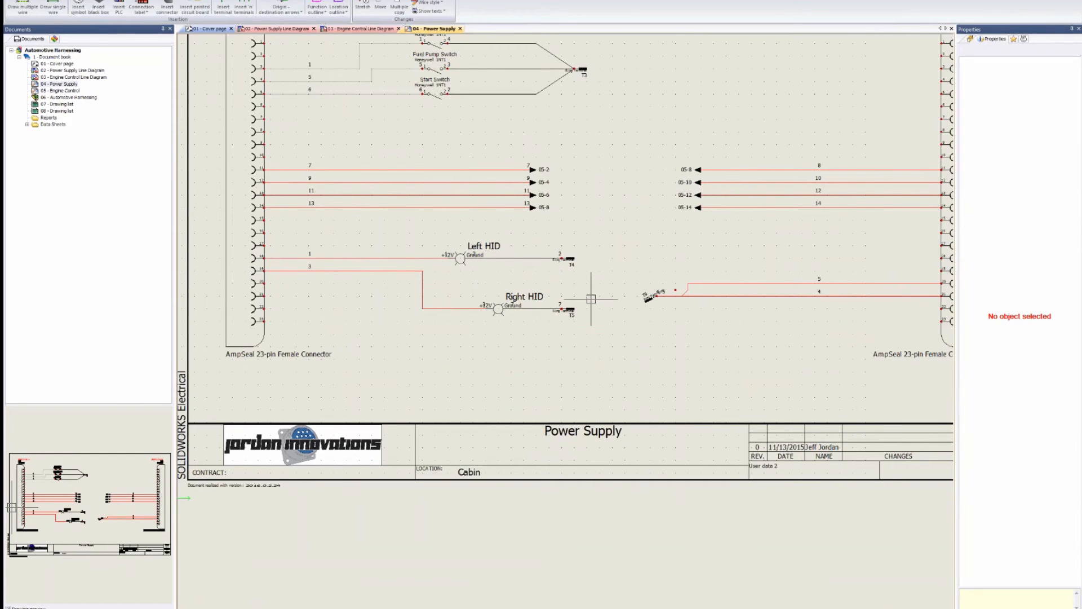
scroll(557, 285, "down", 3)
middle_click_drag(557, 286, 541, 294)
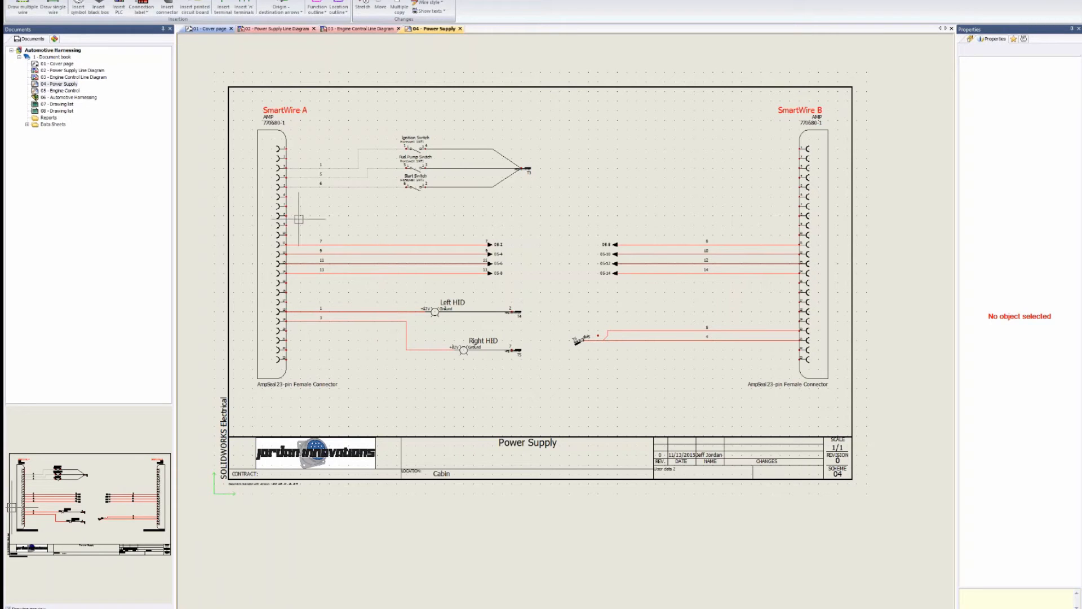
Open the project's wire style manager and review the M22759/43 200°C numbering group and its 16-gauge black style.
left_click(48, 1)
left_click(73, 10)
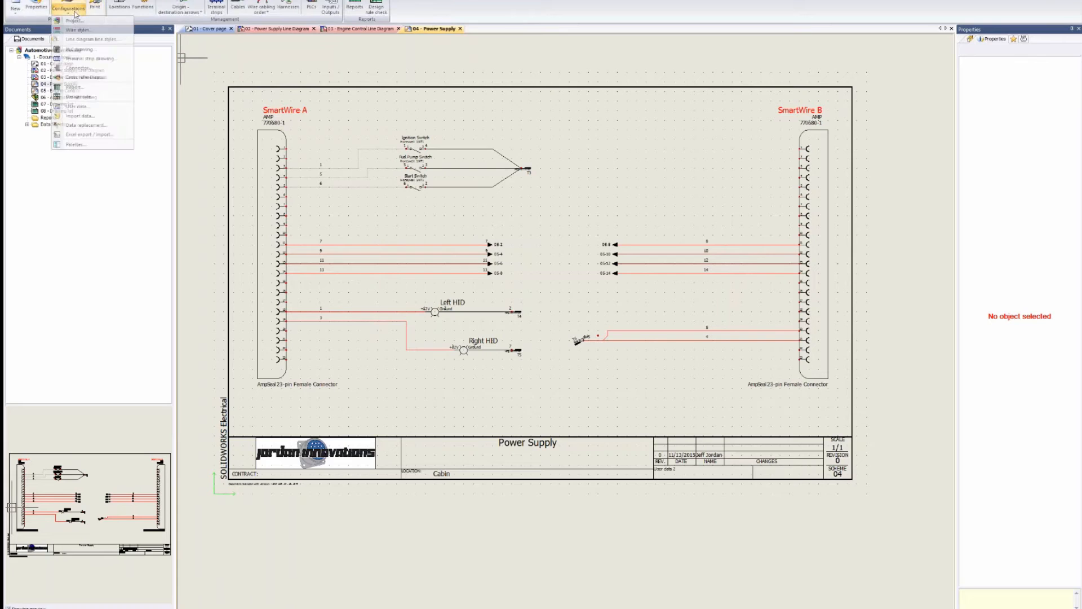
left_click(78, 30)
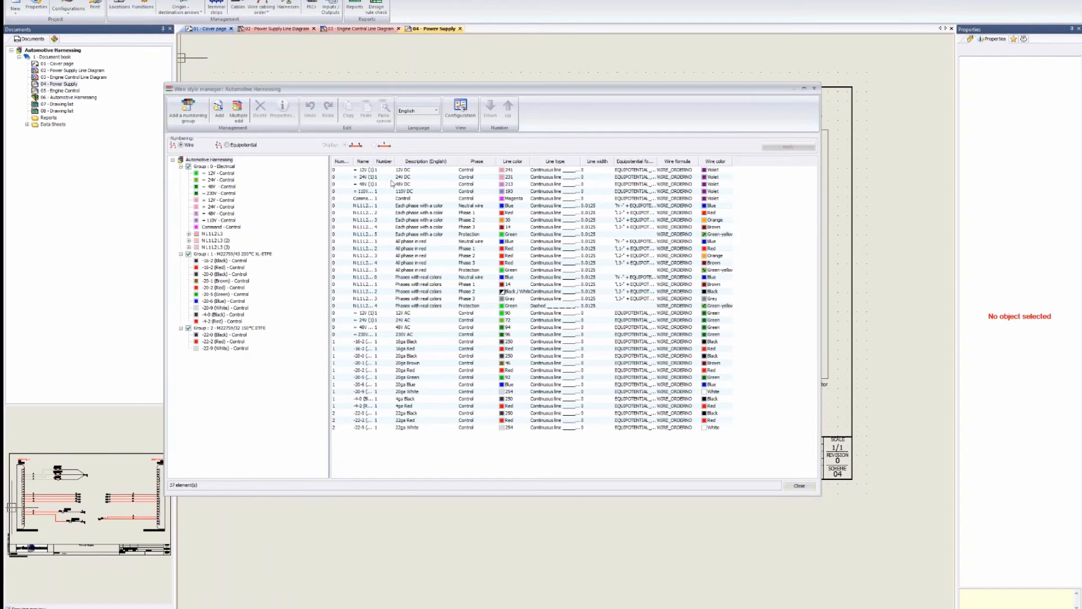
left_click(266, 255)
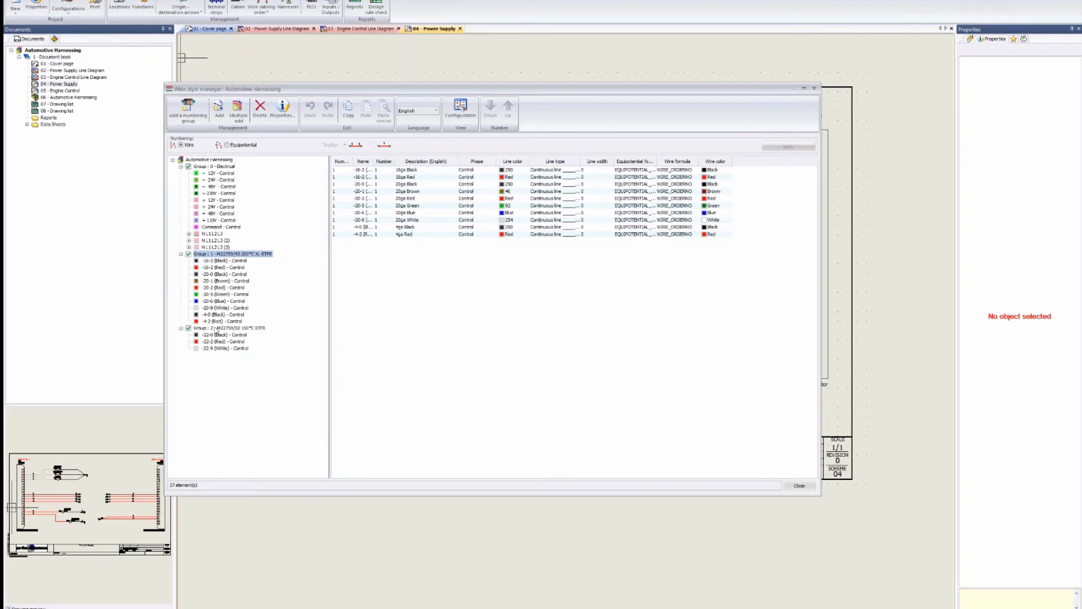
left_click(226, 261)
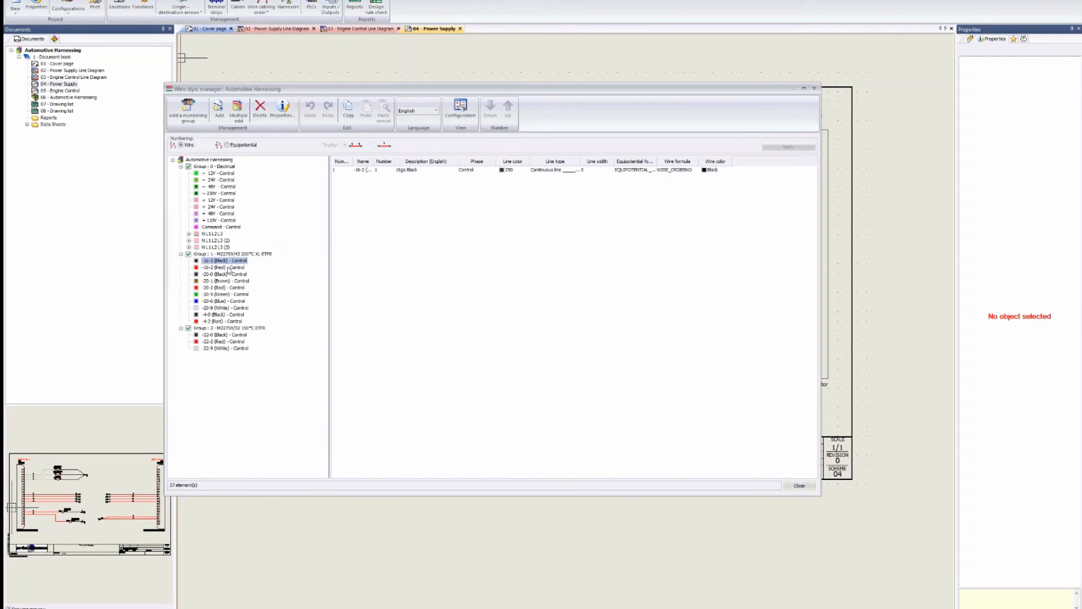
Review the properties of the -16-2 (Red) wire style without changing them, and close the wire style manager.
left_click(227, 269)
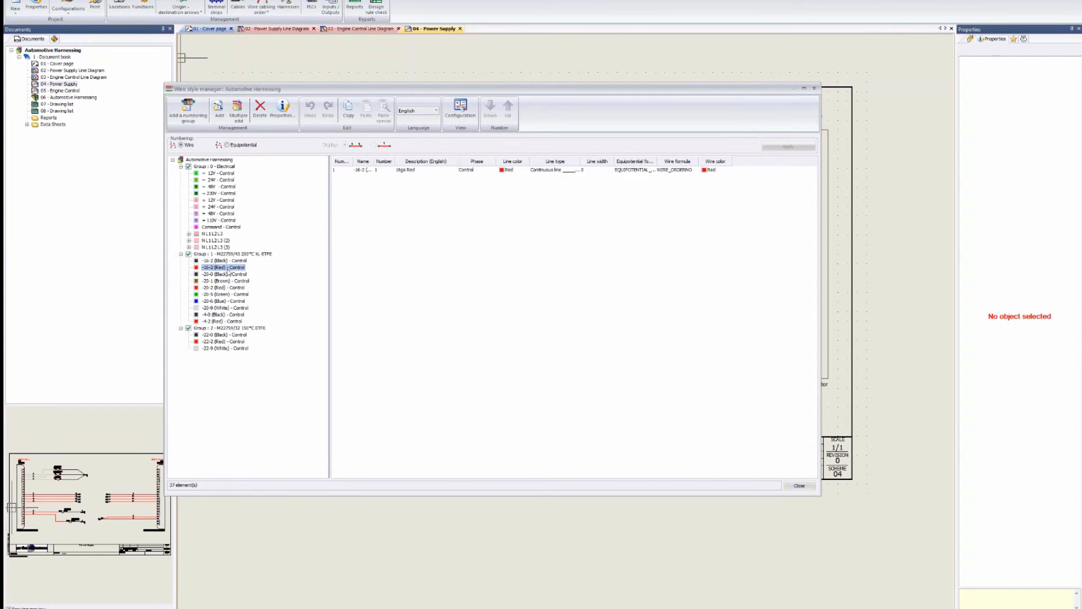
right_click(228, 272)
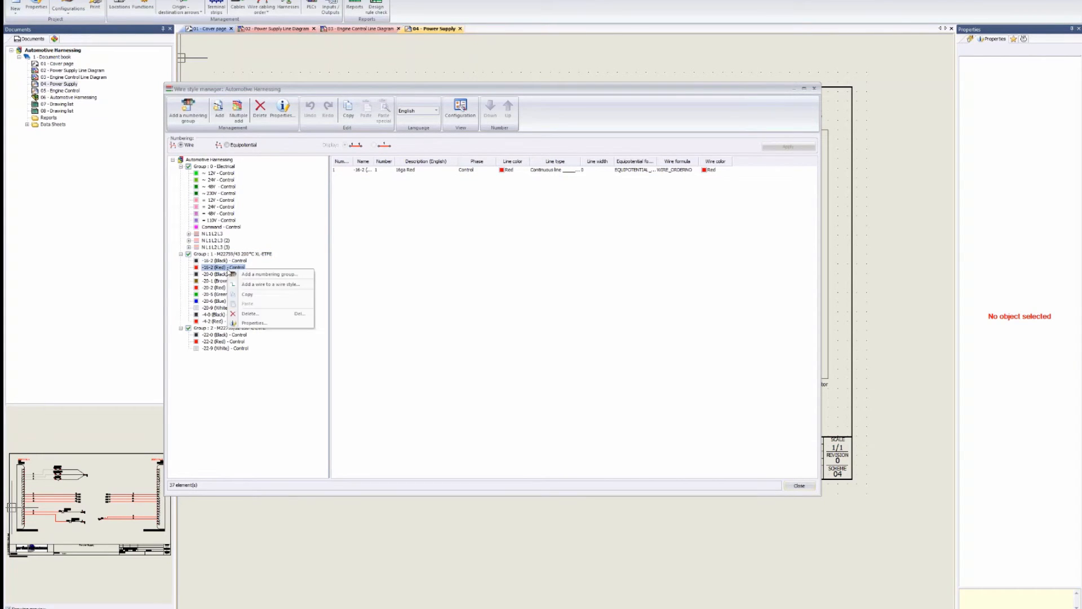
left_click(254, 323)
left_click_drag(258, 94, 304, 269)
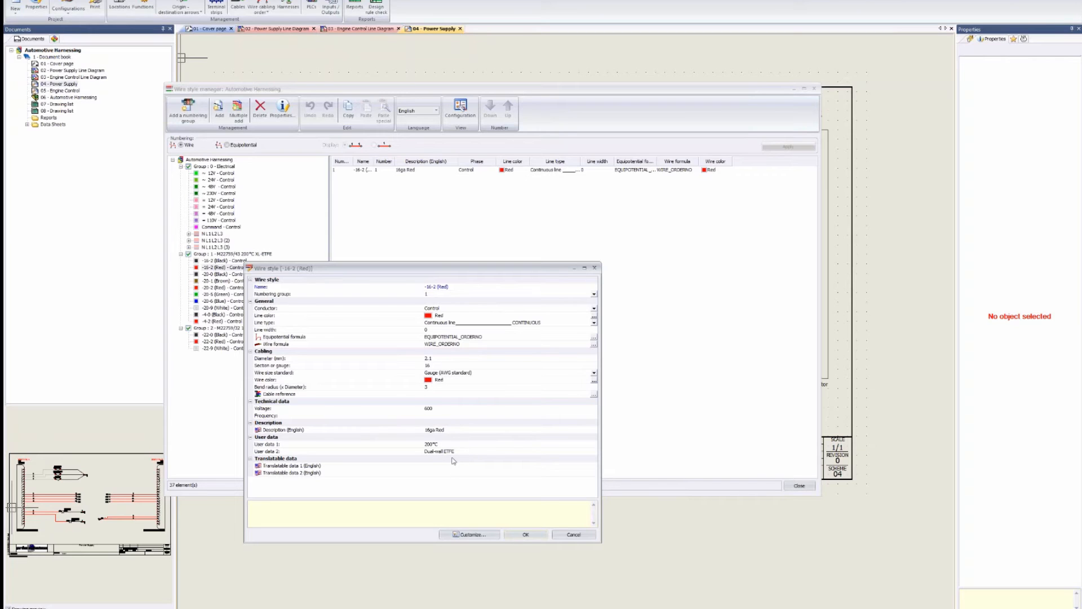
left_click(572, 534)
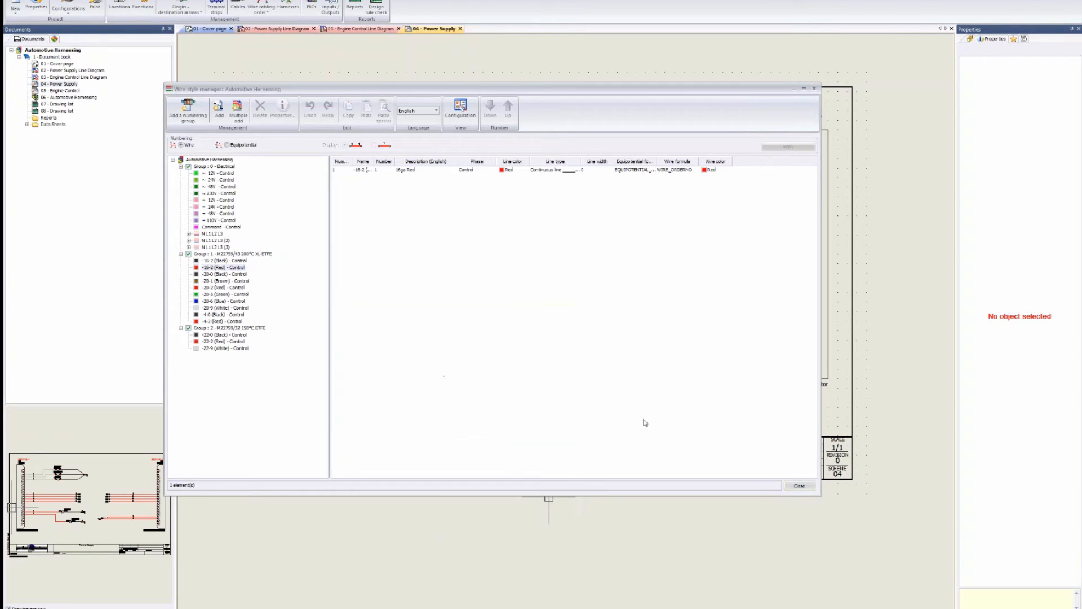
left_click(800, 486)
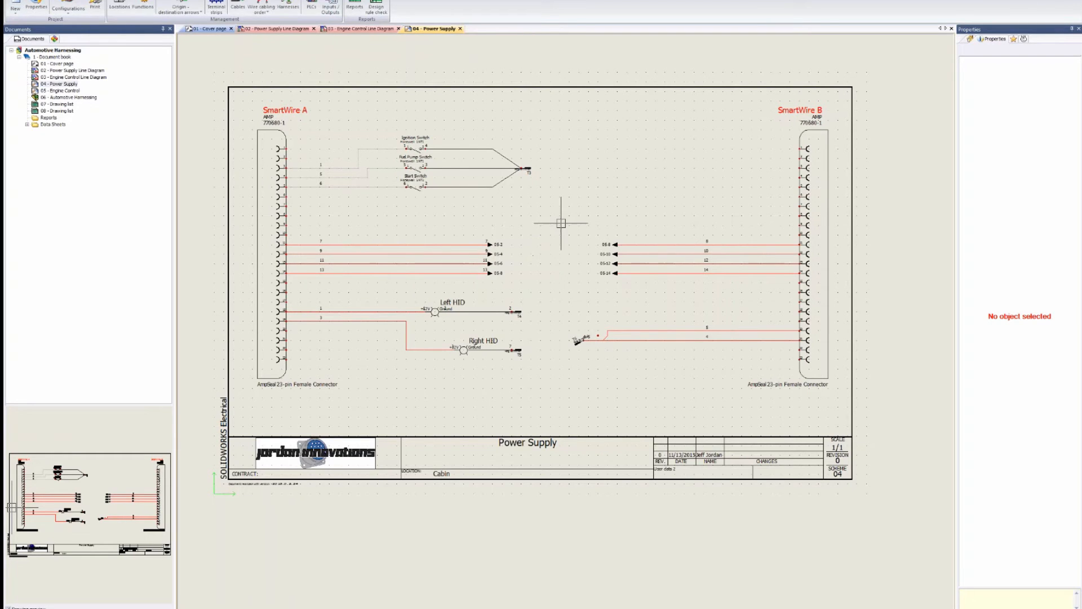
Go from the Ignition Switch symbol in the Power Supply schematic to its counterpart in the Power Supply Line Diagram.
left_click(415, 142)
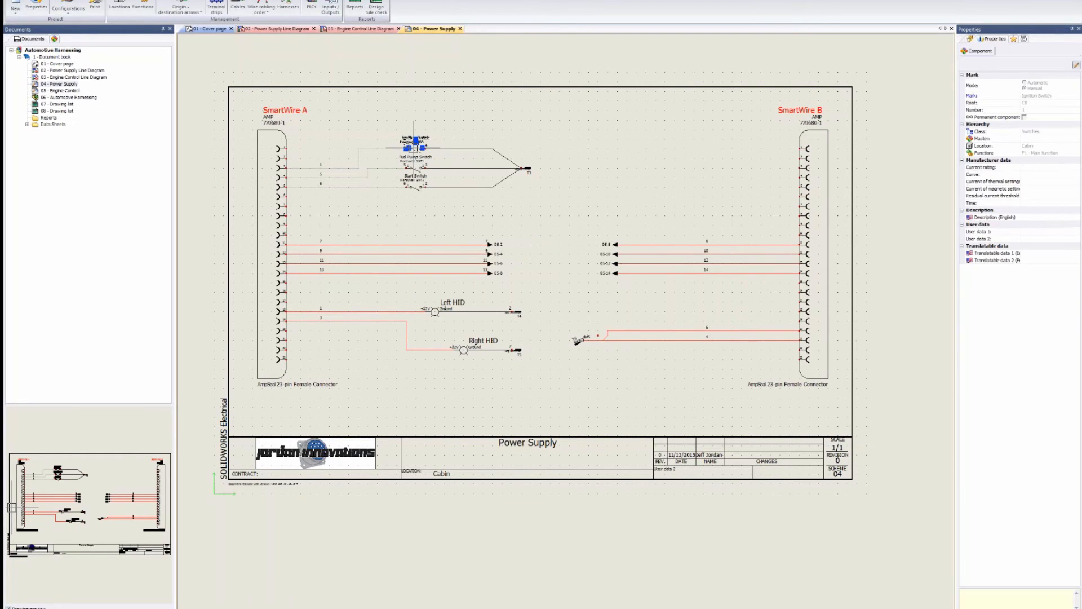
scroll(414, 149, "up", 5)
right_click(415, 150)
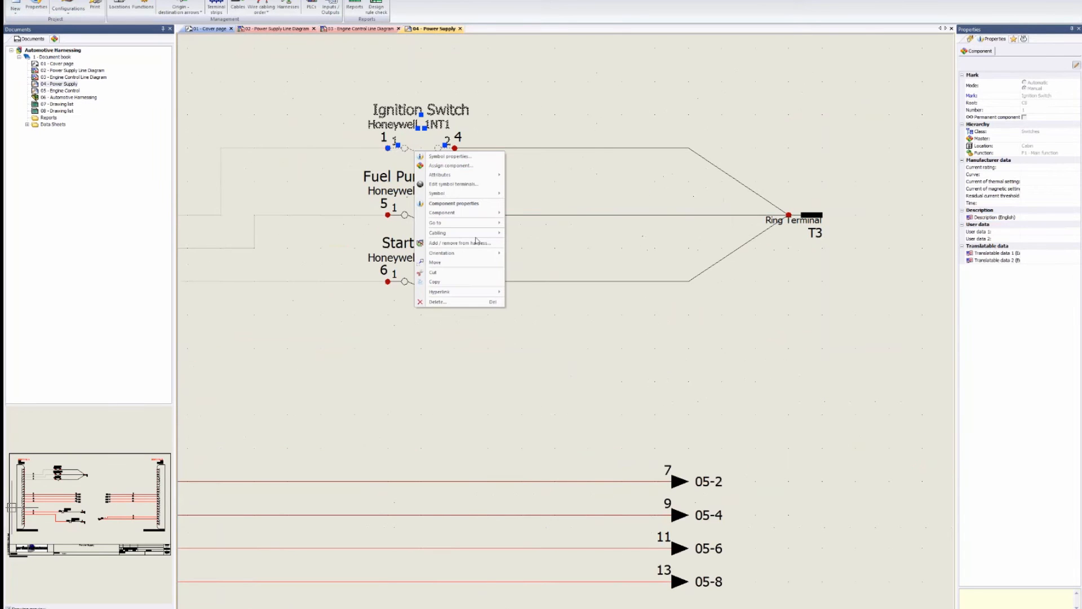
mouse_move(480, 225)
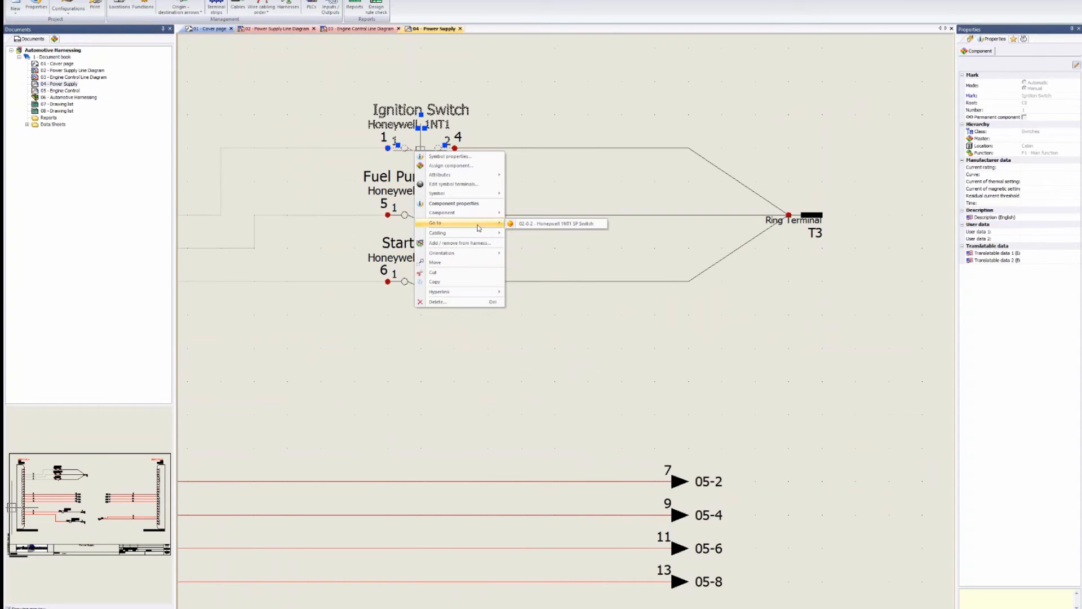
left_click(552, 225)
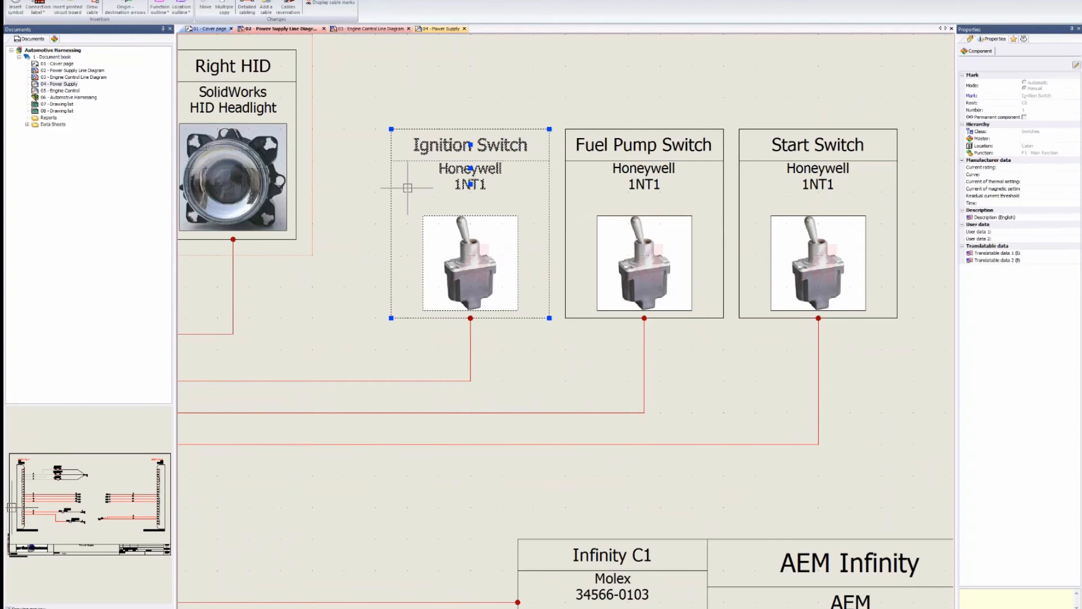
Return from the line diagram's Ignition Switch to its schematic symbol and review the surrounding Power Supply circuits.
right_click(410, 162)
mouse_move(440, 225)
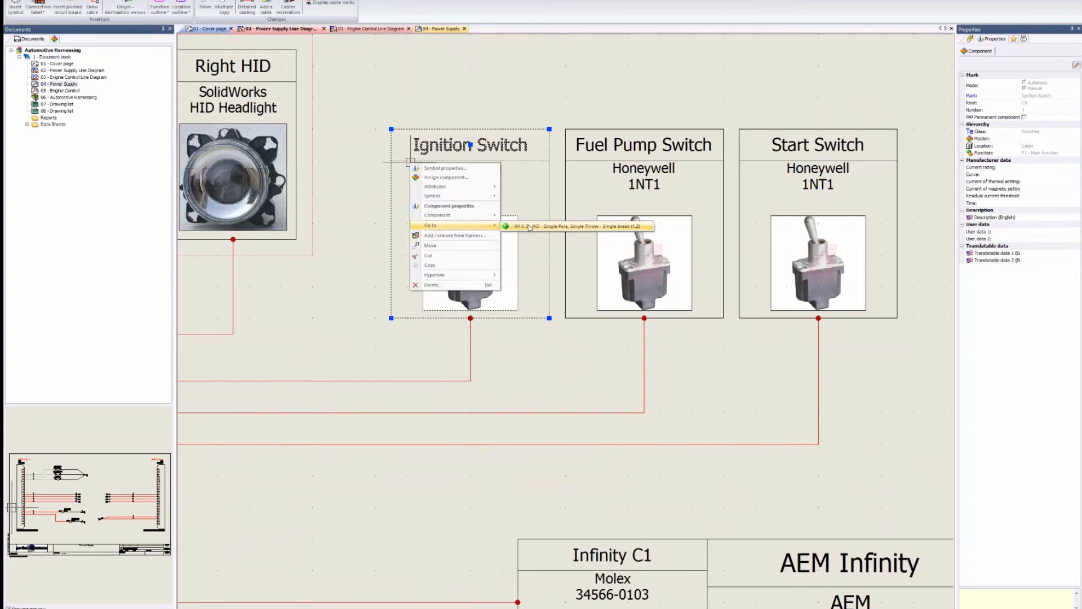
left_click(564, 224)
scroll(496, 290, "down", 5)
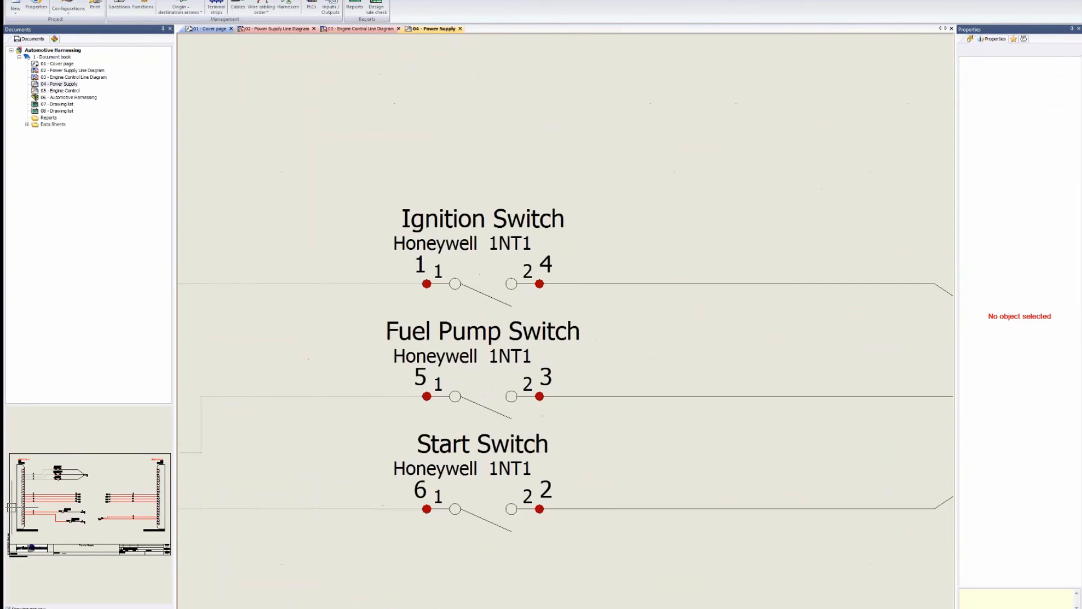
scroll(557, 388, "down", 3)
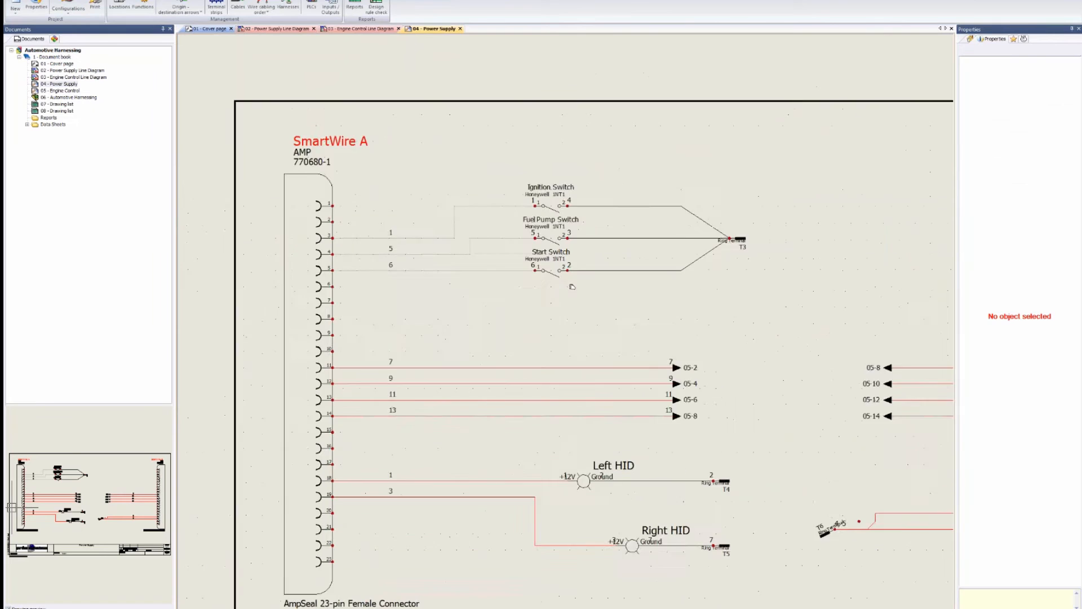
scroll(656, 335, "down", 1)
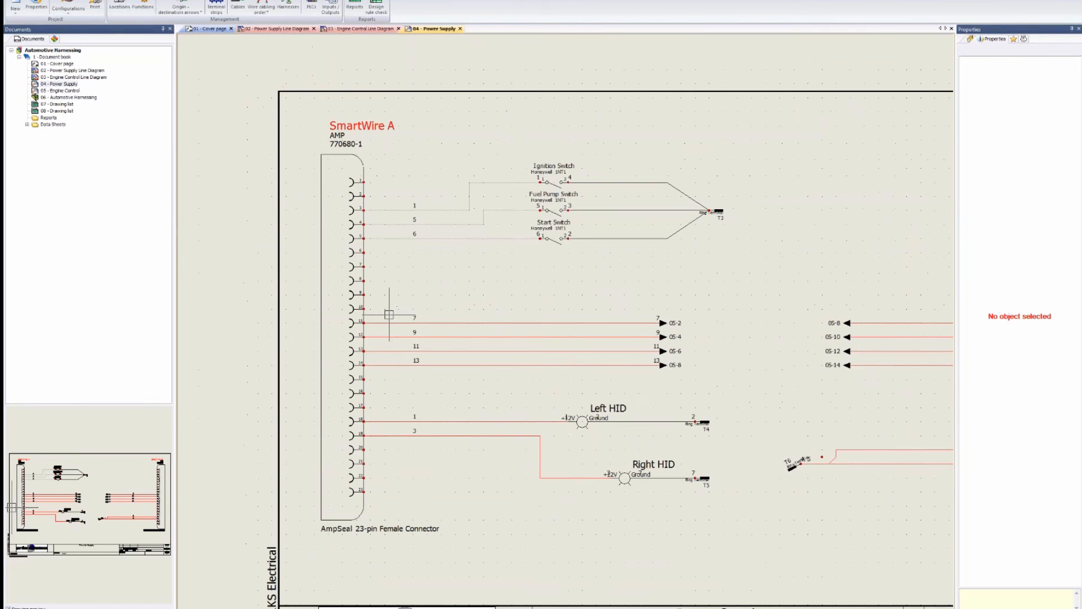
middle_click_drag(678, 402, 552, 405)
scroll(506, 393, "down", 2)
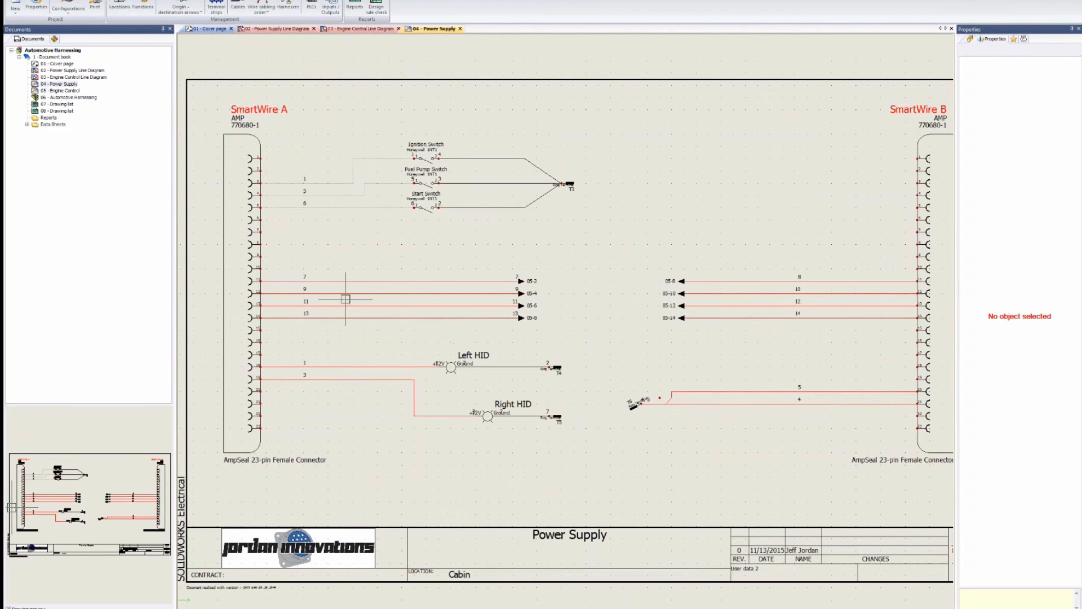
Reopen the wire style manager and display the properties of the -22-2 (Red) wire style in the M22759/32 150°C group.
left_click(73, 14)
left_click(84, 32)
left_click(223, 341)
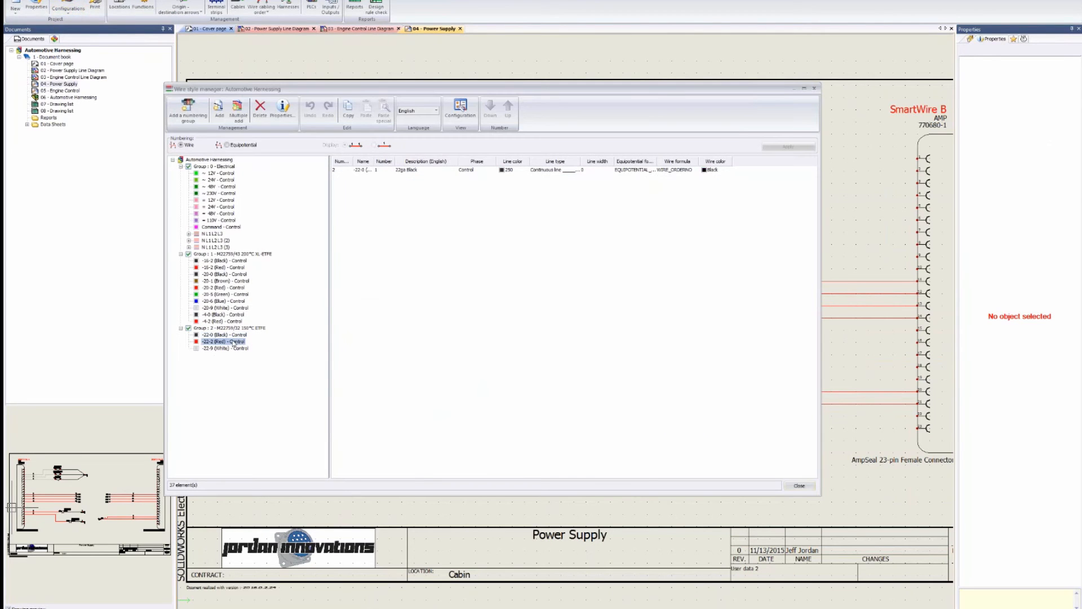
double_click(662, 171)
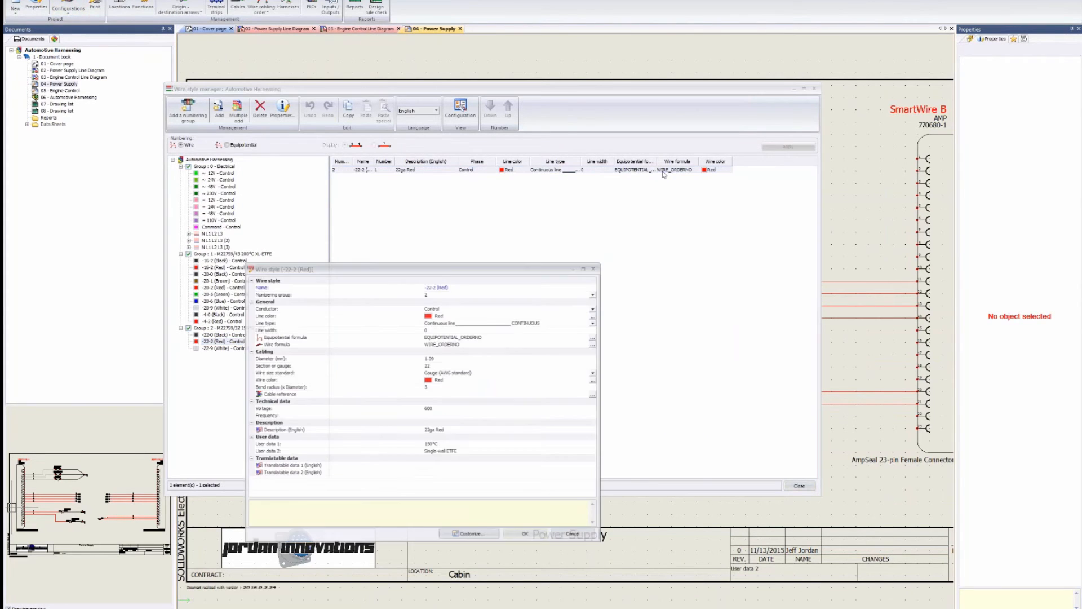
Close the -22-2 (Red) wire style's properties and open the shared properties of all three wire styles in the M22759/32 150°C group.
left_click(293, 344)
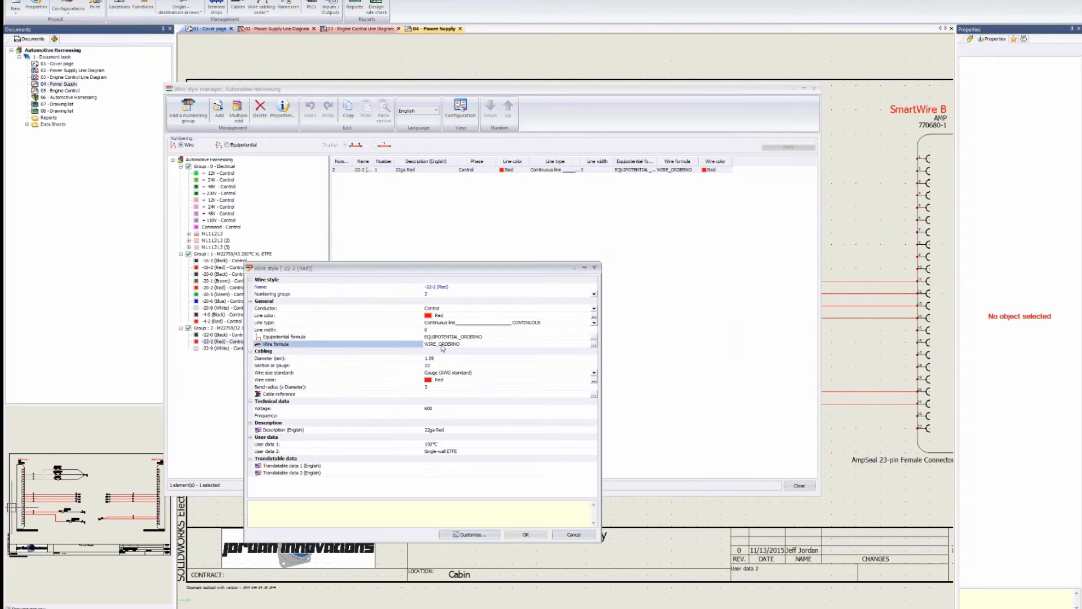
left_click(594, 267)
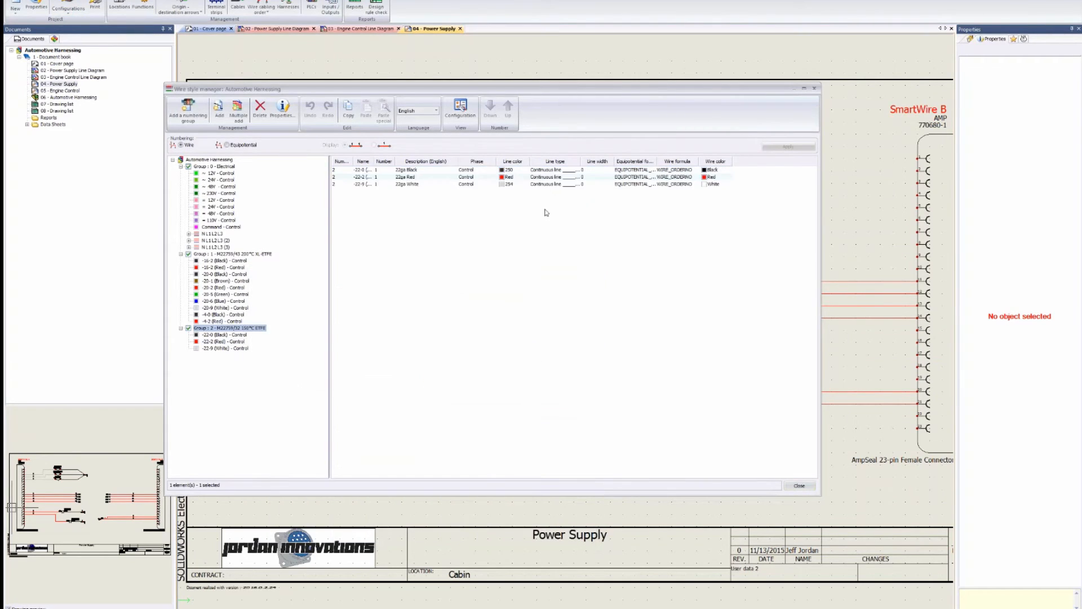
left_click_drag(571, 210, 561, 173)
right_click(562, 172)
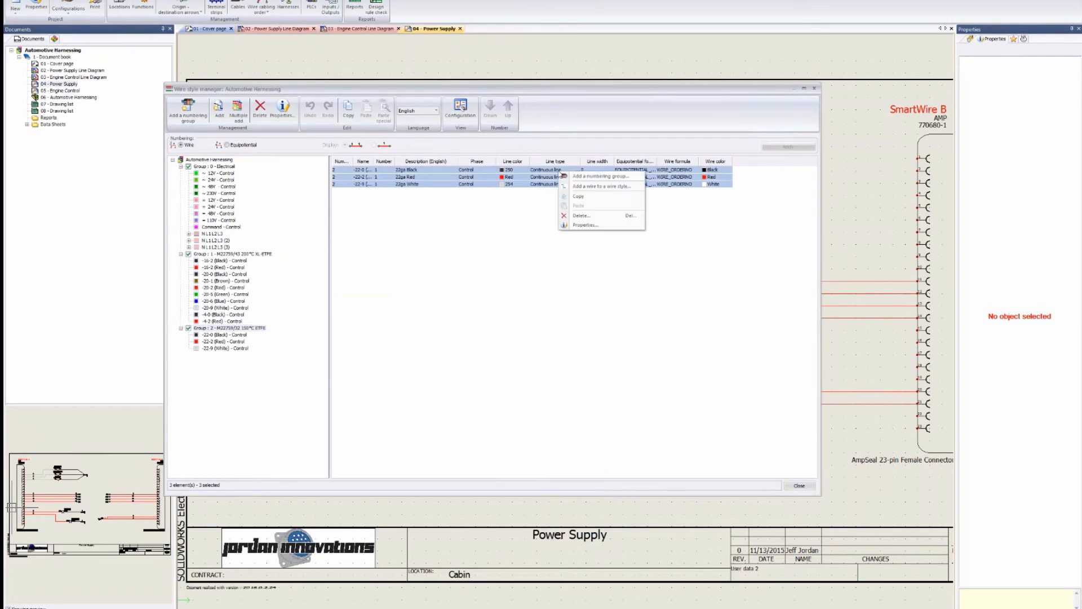
left_click(581, 224)
left_click(450, 345)
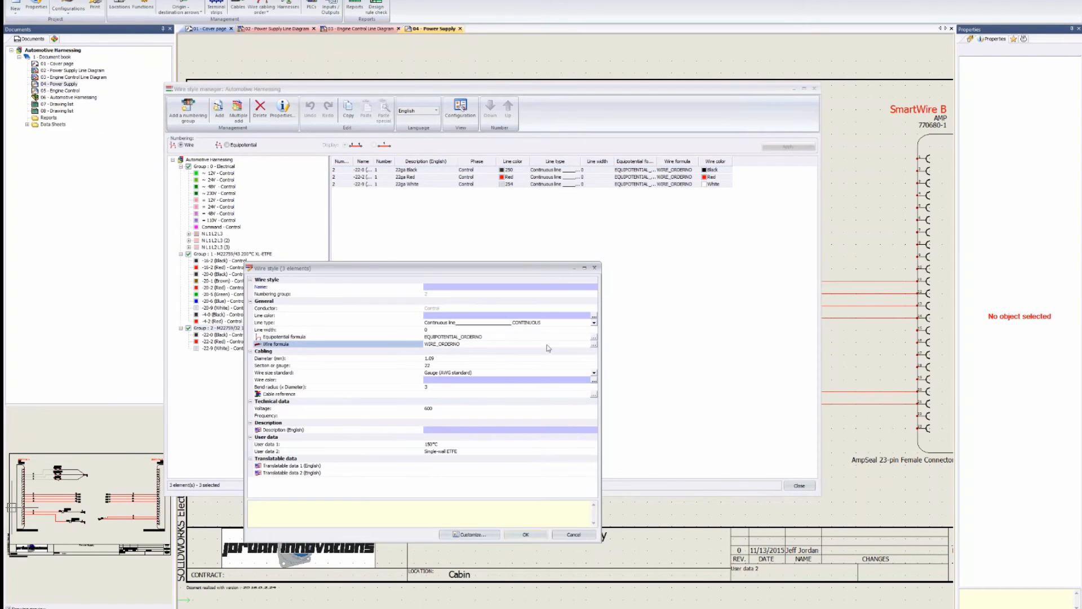
Set the three styles' wire formula to the recent formula WIRE_ORDERNO+"-"+ WIRE_COLOR+"/" + WIRE_SECTION + WIRE_SIZE and close the wire style manager.
left_click(594, 345)
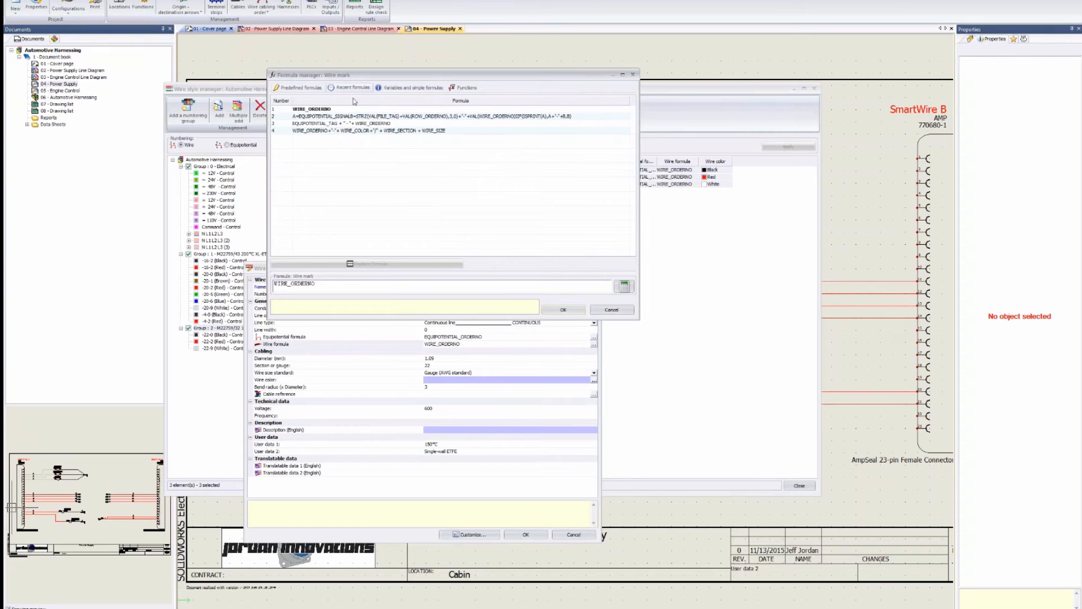
left_click(331, 136)
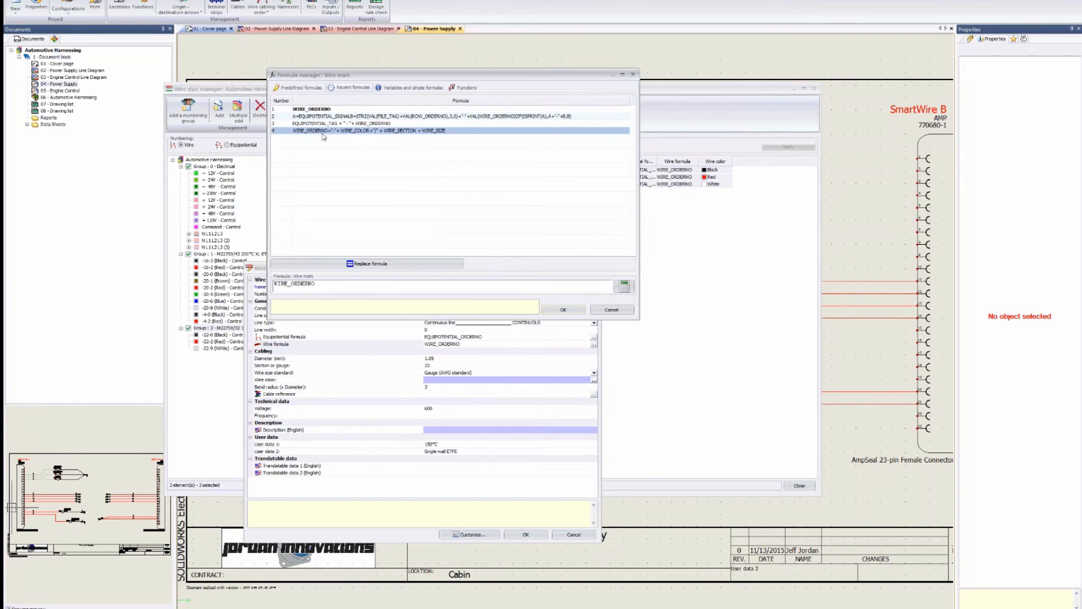
double_click(325, 136)
left_click(553, 311)
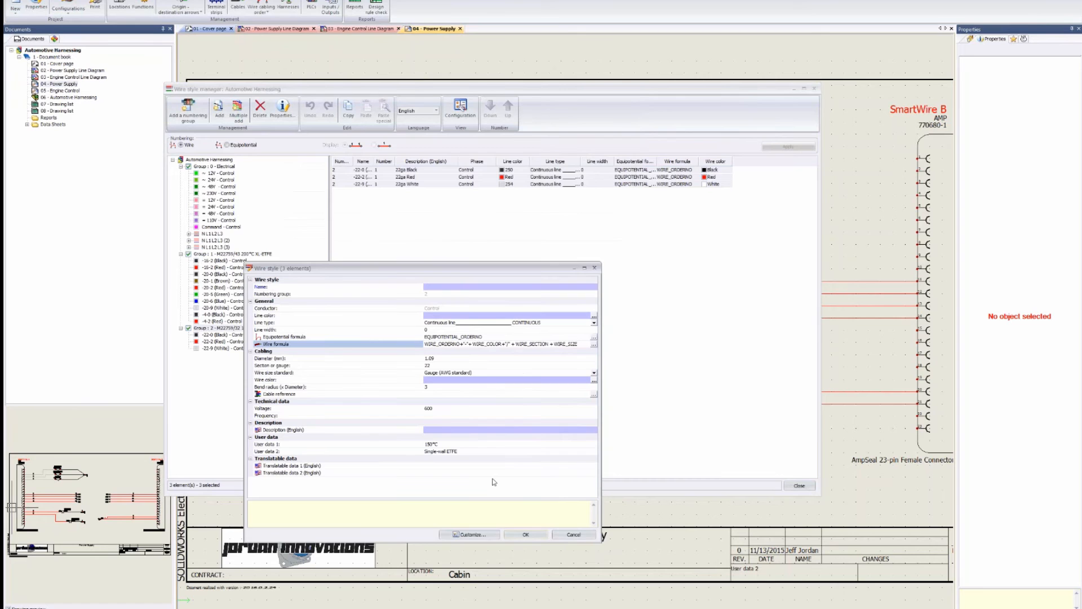
left_click(526, 534)
left_click(798, 486)
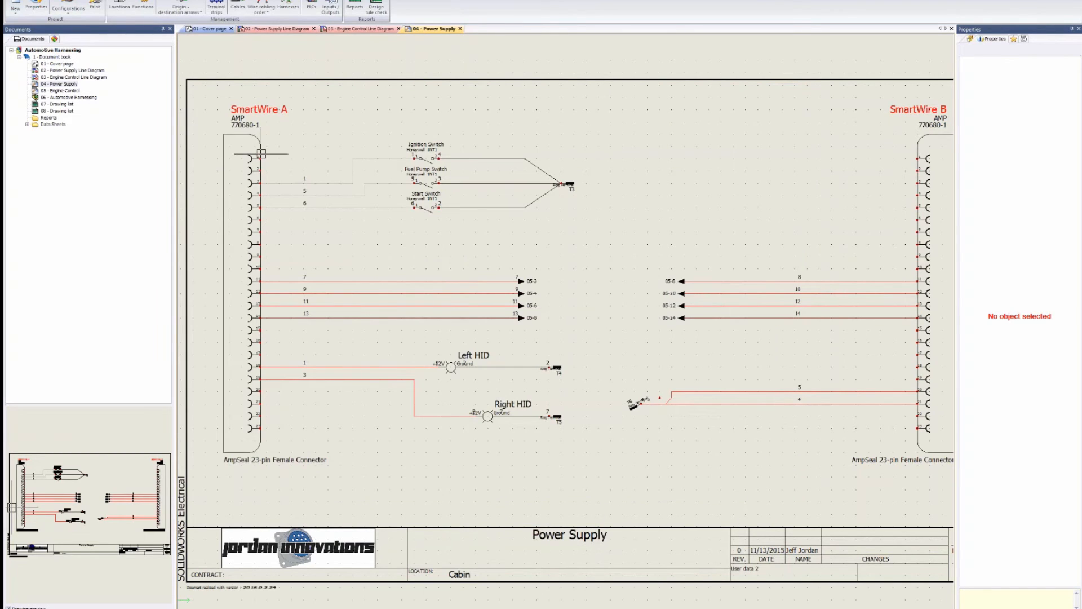
Renumber the project's wires to apply the order number, colour and size formula to their marks.
left_click(120, 1)
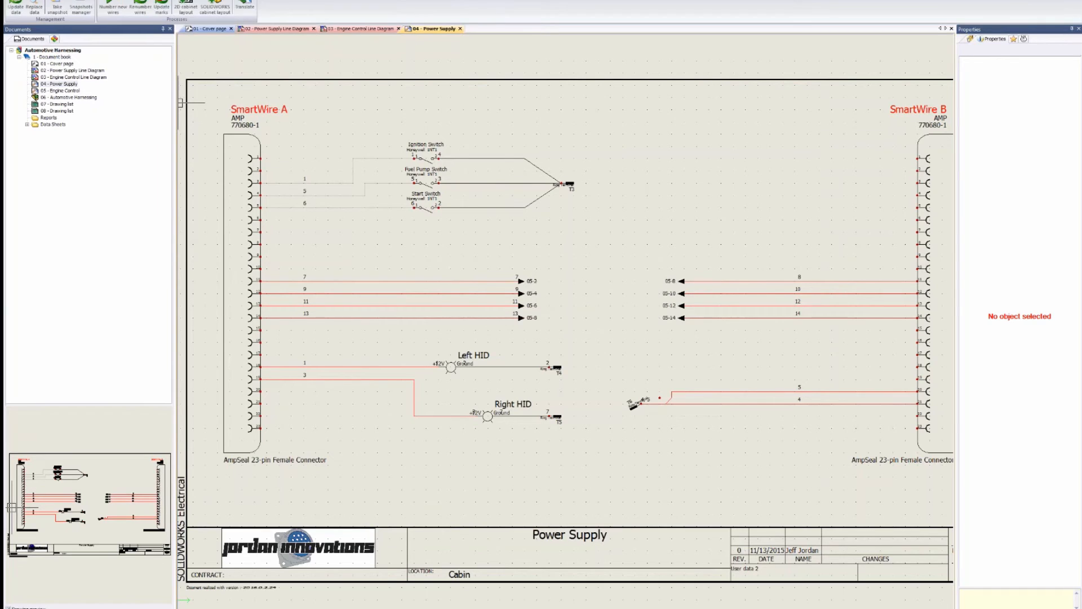
left_click(139, 9)
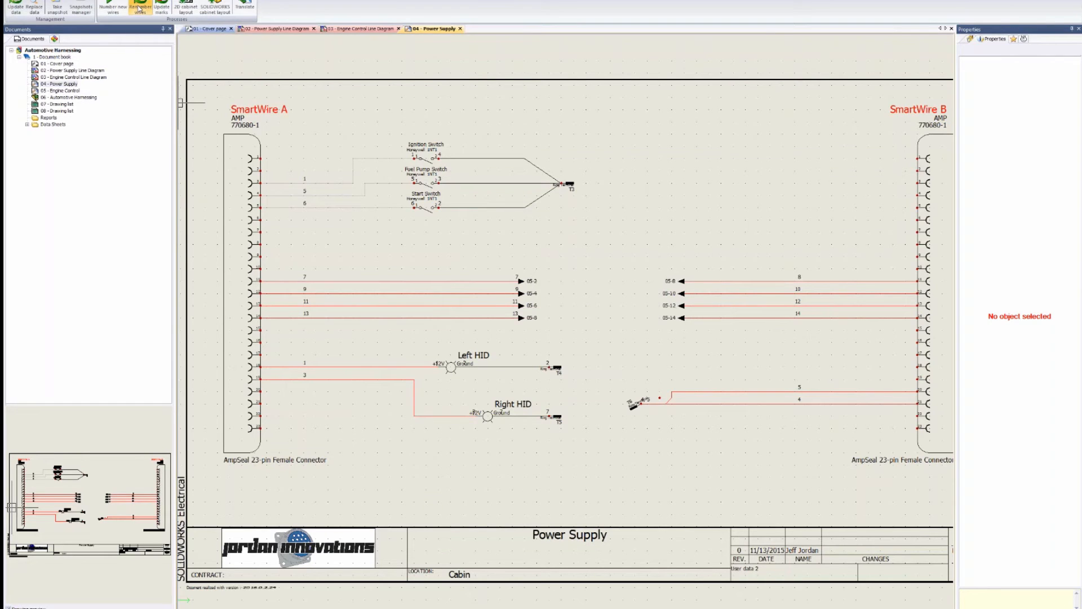
left_click(628, 378)
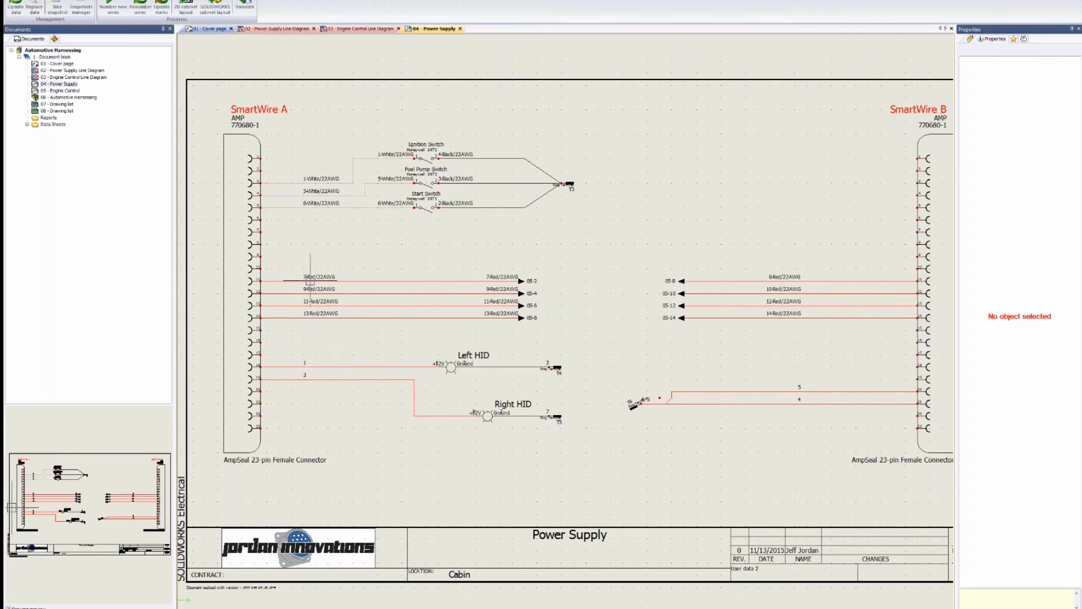
Examine the wire marks in the Power Supply schematic, and open the Engine Control schematic to examine its marks.
scroll(311, 276, "up", 2)
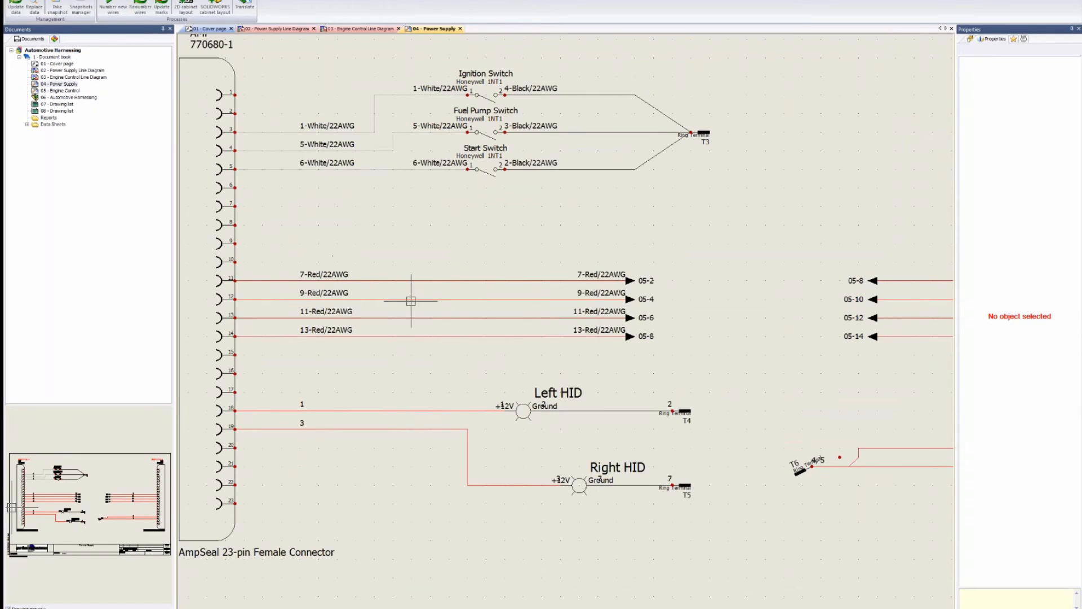
scroll(431, 364, "down", 1)
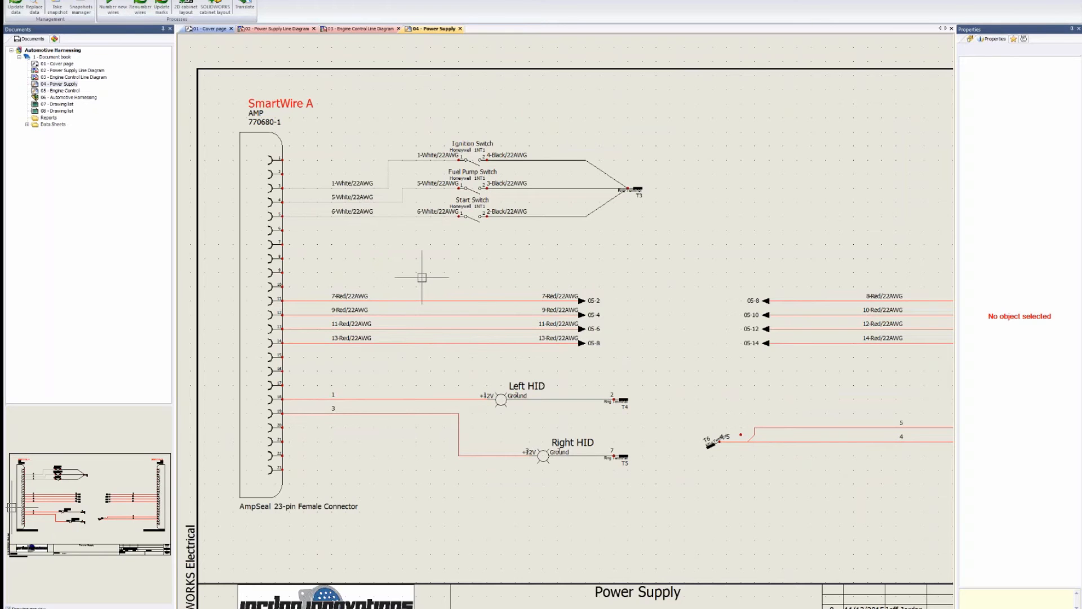
middle_click_drag(556, 265, 470, 262)
scroll(471, 262, "down", 2)
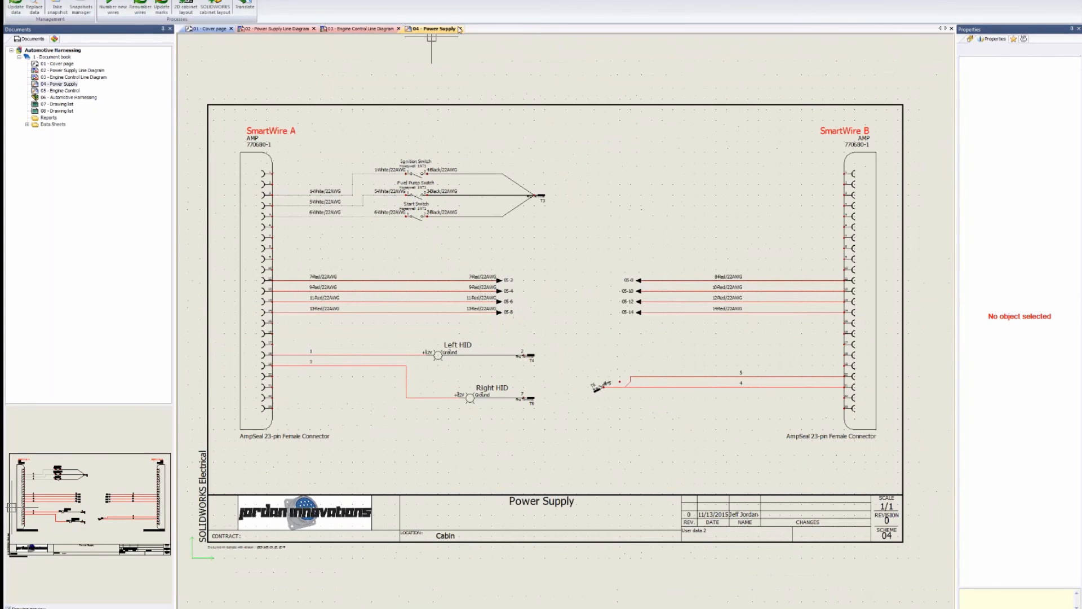
double_click(60, 90)
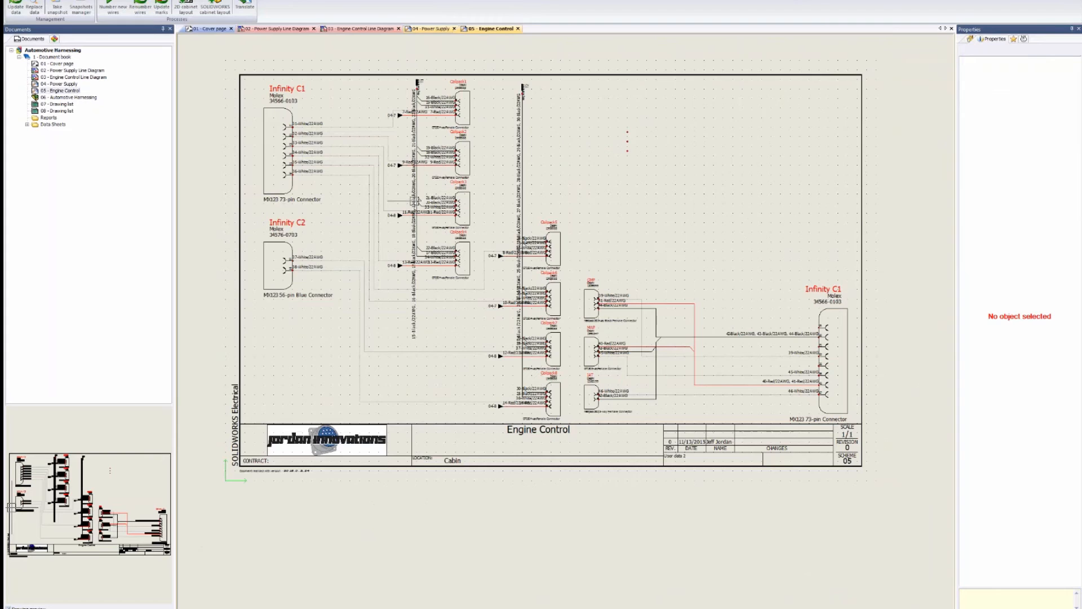
scroll(416, 206, "up", 2)
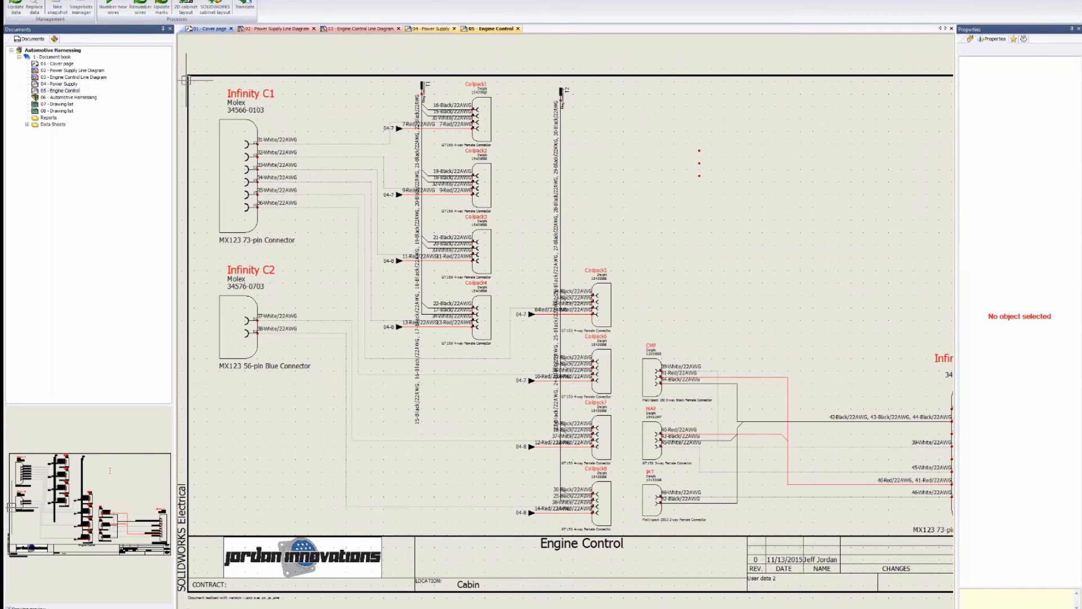
Reopen the wire style manager and display the shared properties of all three M22759/32 150°C group wire styles.
left_click(64, 1)
left_click(67, 8)
left_click(73, 38)
left_click(226, 341)
left_click(225, 334)
left_click(222, 347)
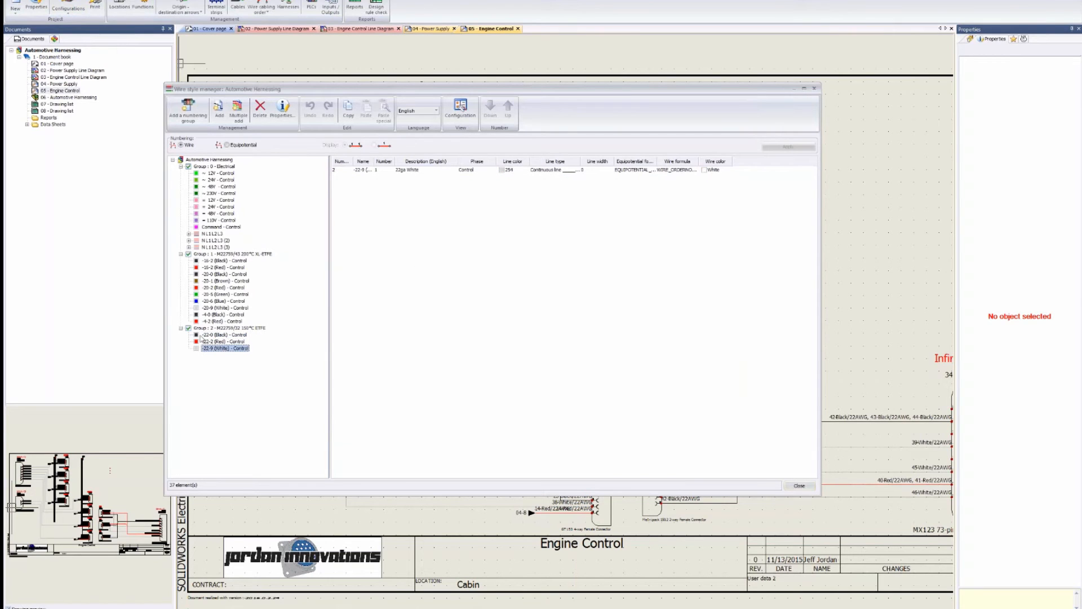
left_click(225, 328)
left_click_drag(601, 224, 597, 168)
right_click(602, 170)
left_click(624, 222)
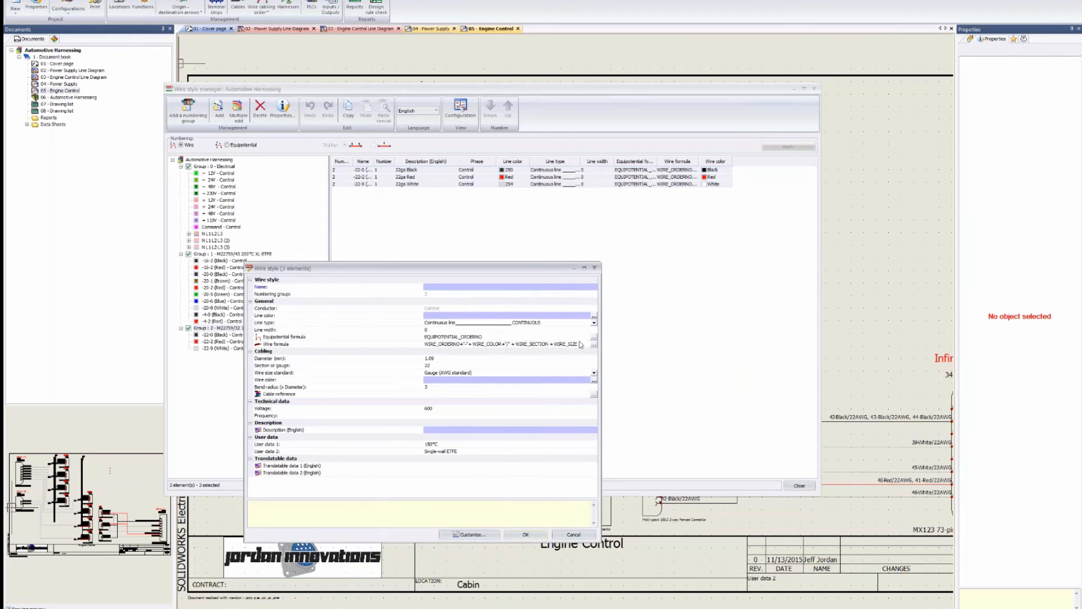
Set the three styles' wire formula to the predefined Wire number formula, WIRE_ORDERNO, and close the wire style manager.
left_click(594, 345)
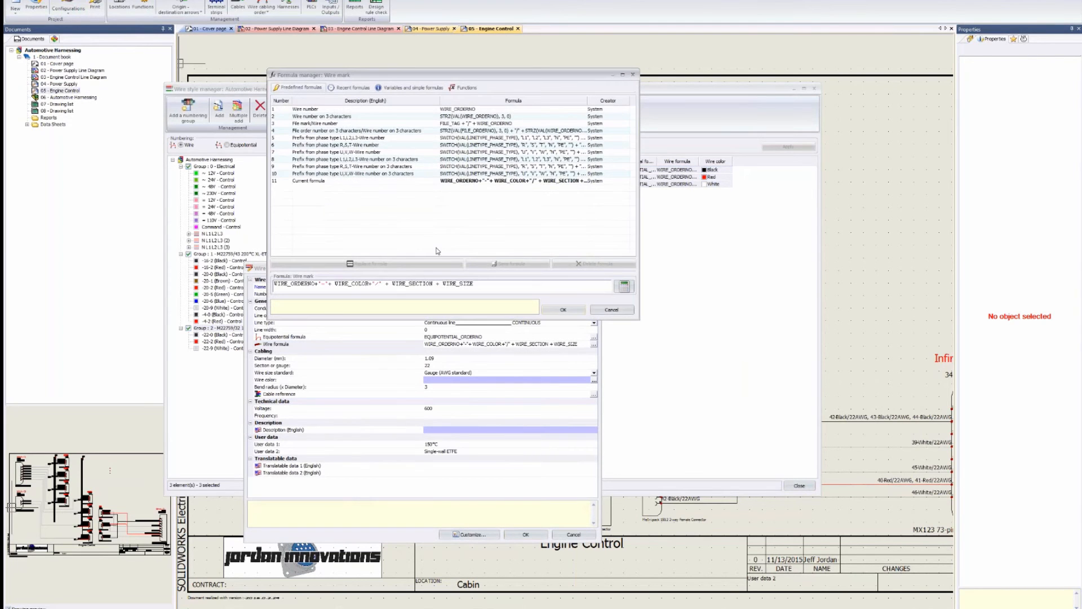
left_click(317, 111)
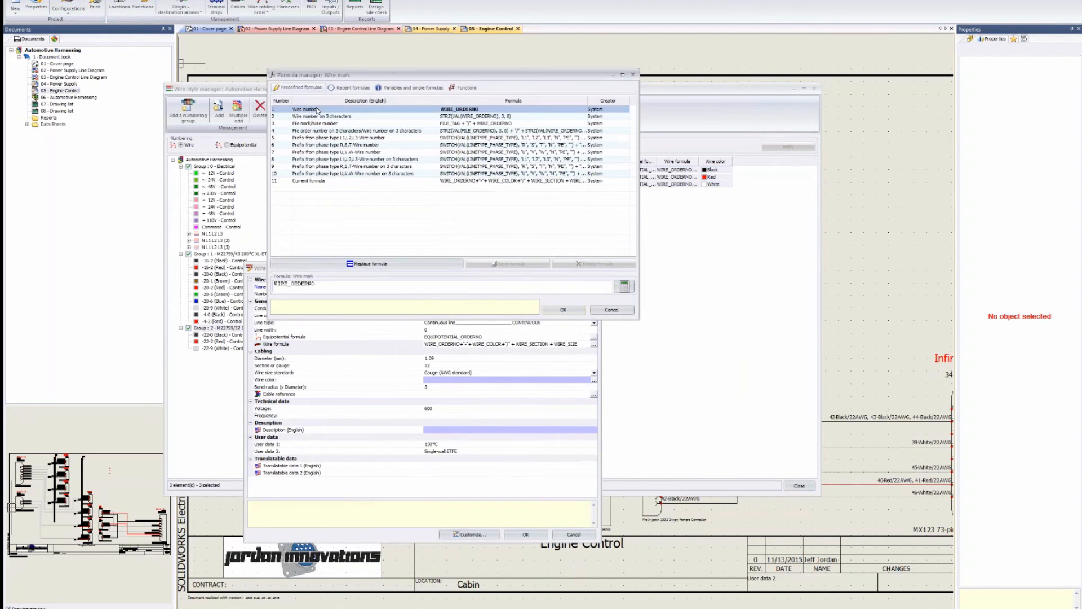
left_click(564, 310)
left_click(526, 535)
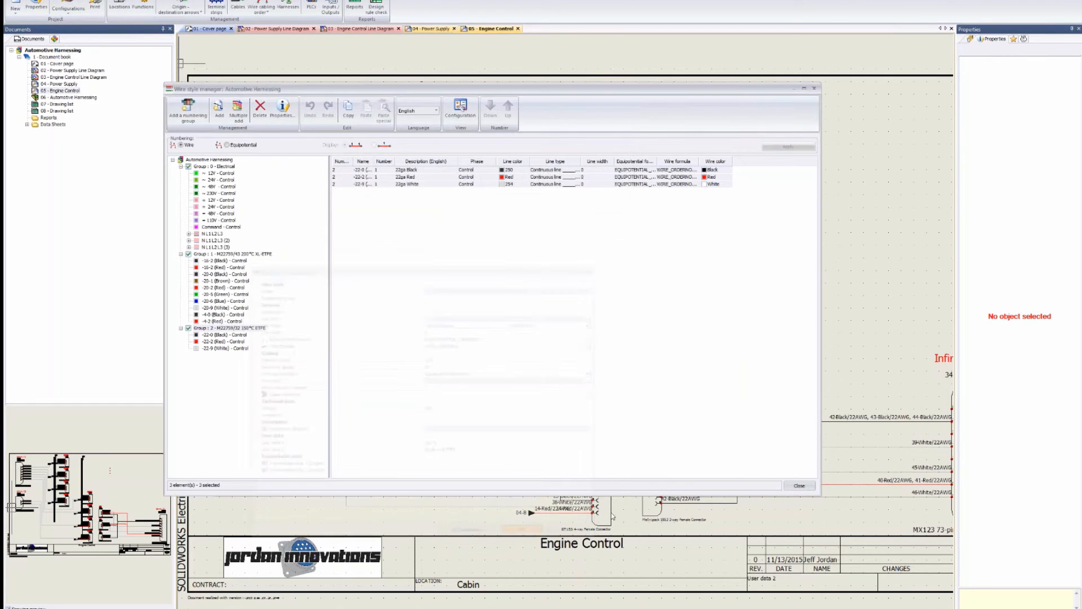
left_click(800, 485)
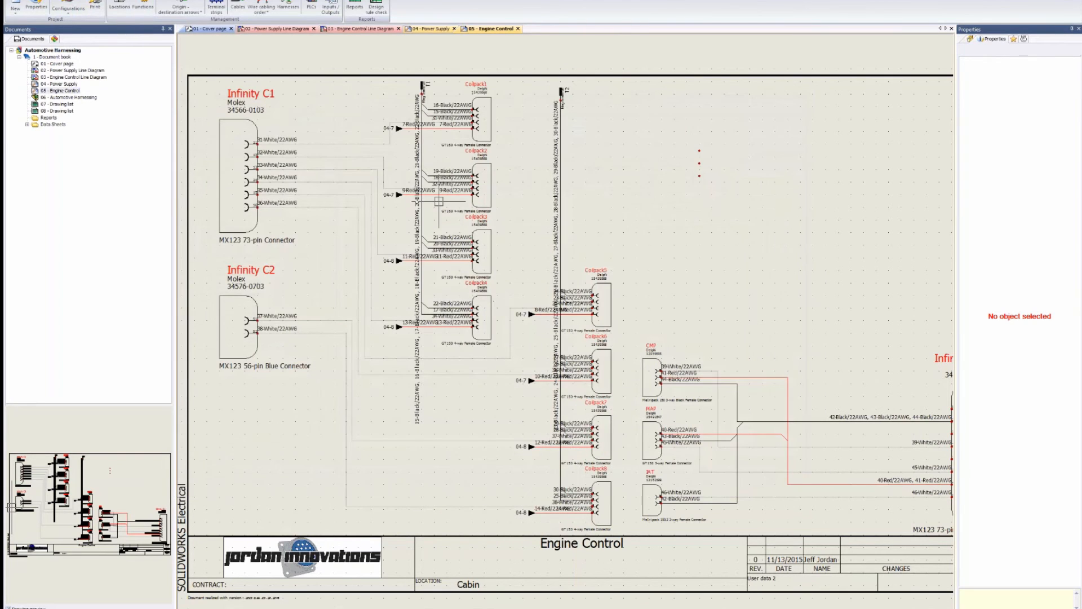
Renumber the project's wires to apply the plain wire number formula to their marks.
mouse_move(649, 209)
middle_mouse_down()
mouse_move(608, 197)
mouse_move(617, 202)
middle_mouse_up()
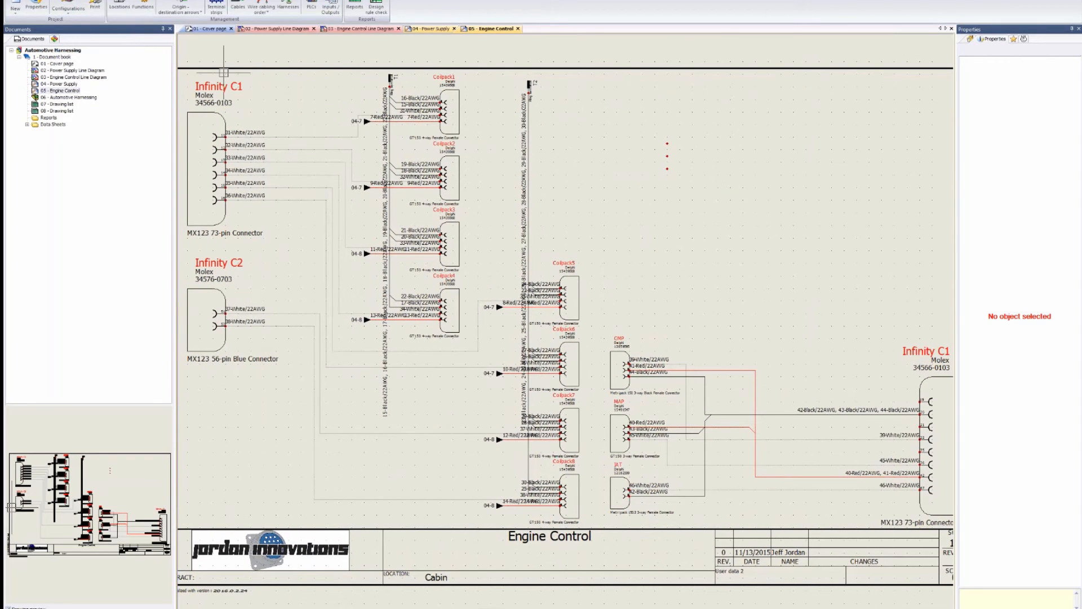
left_click(120, 2)
left_click(85, 1)
left_click(140, 7)
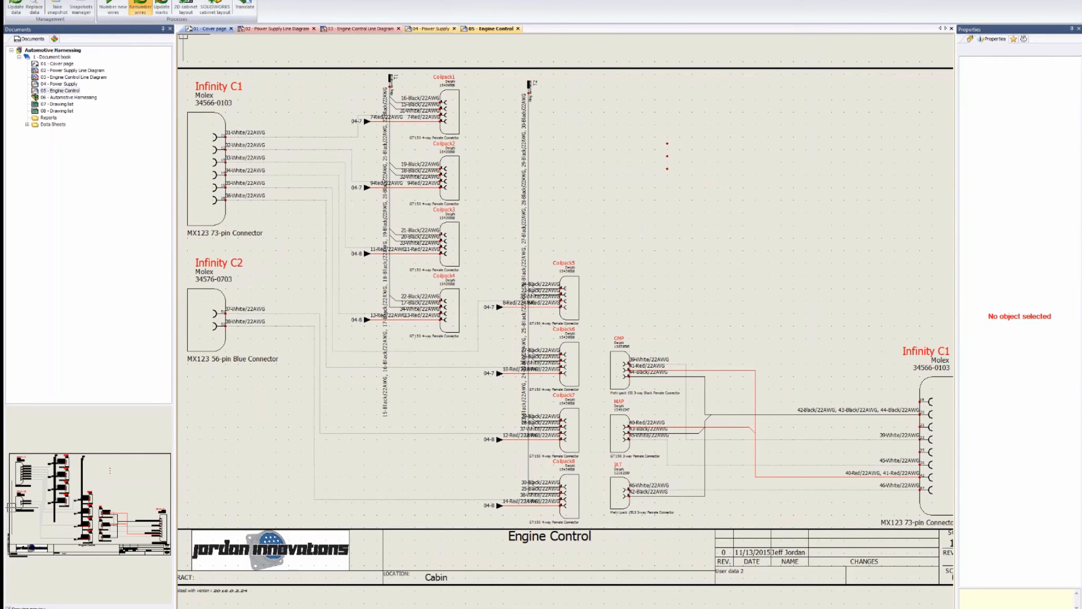
left_click(627, 377)
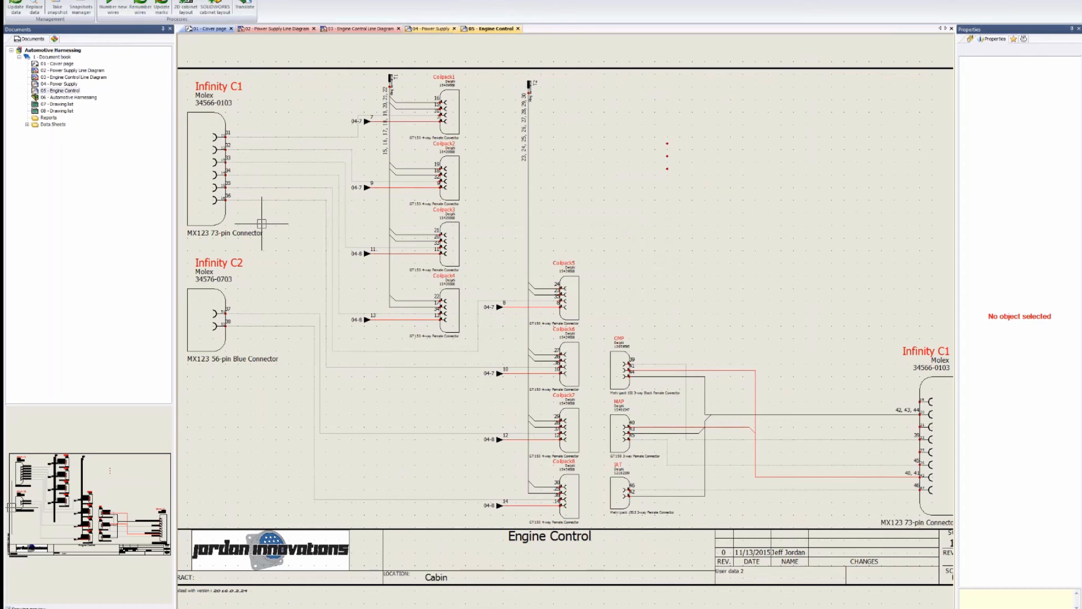
Examine the Engine Control schematic's wire numbers and the pins of the Infinity C1 and C2 connectors.
middle_click_drag(259, 194, 293, 221)
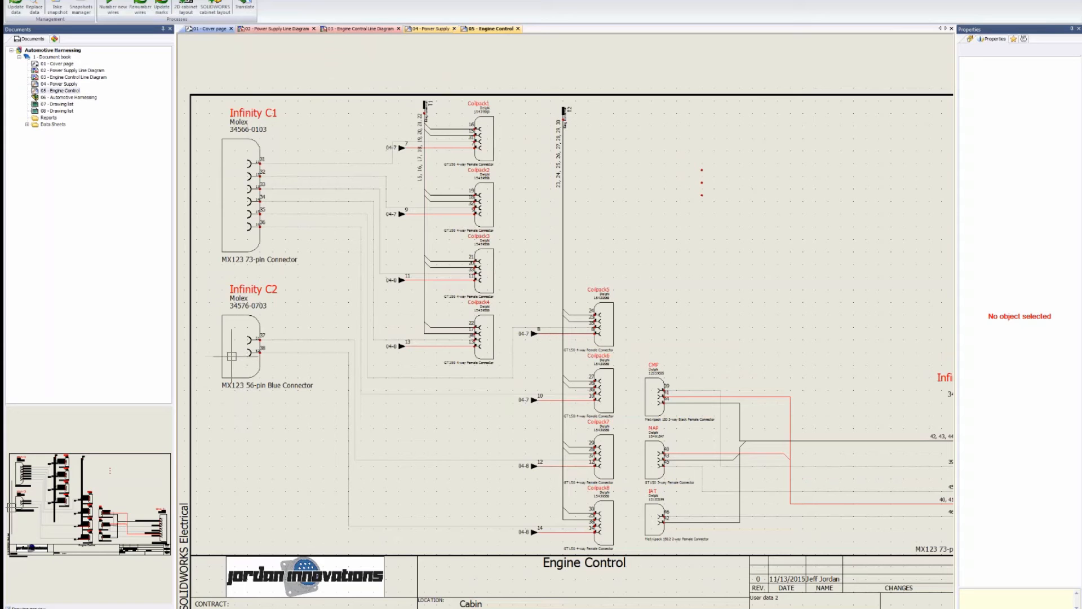
scroll(288, 416, "down", 1)
middle_click_drag(309, 439, 174, 370)
middle_click_drag(610, 400, 435, 371)
scroll(550, 365, "up", 2)
scroll(619, 377, "up", 1)
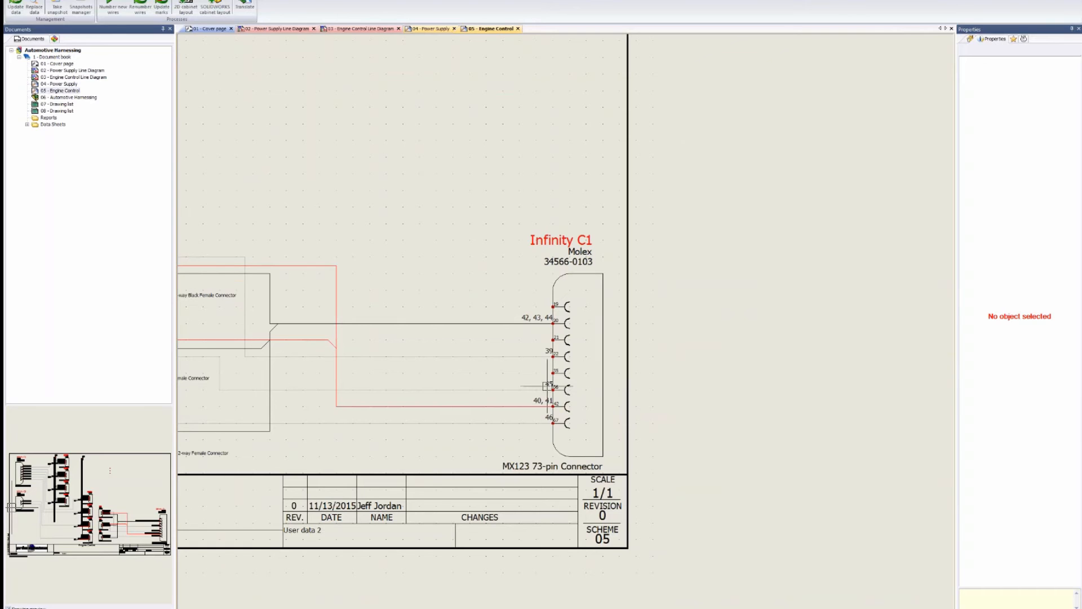
scroll(566, 386, "down", 1)
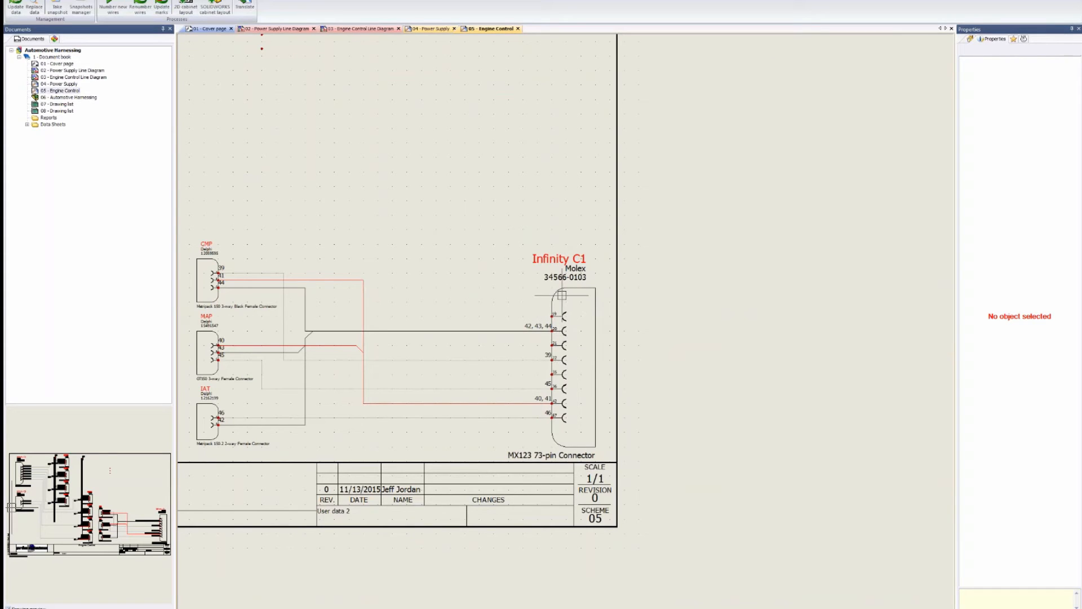
scroll(580, 323, "down", 1)
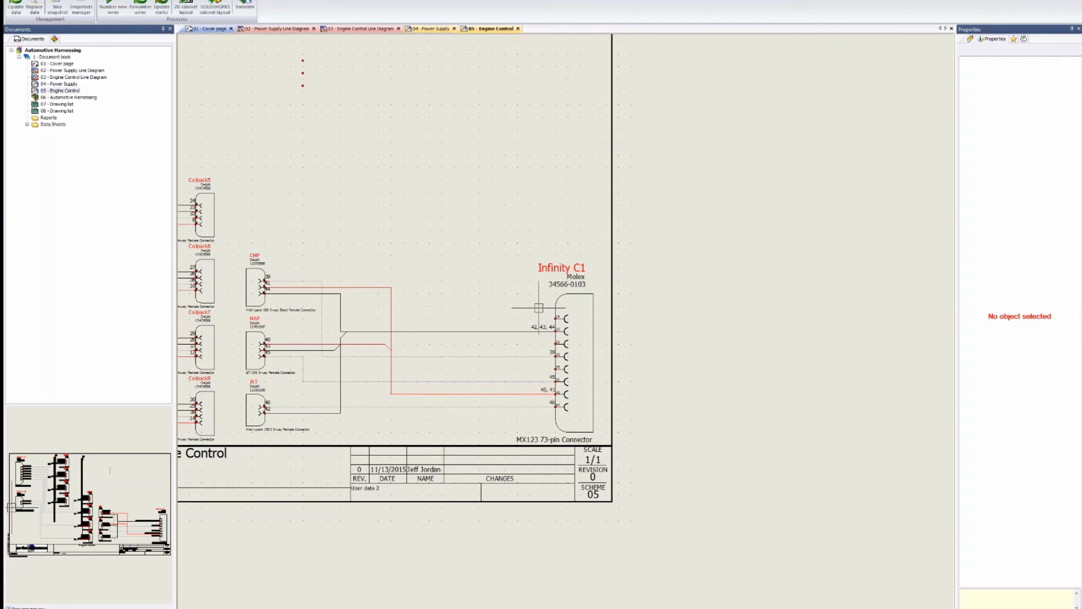
scroll(207, 181, "down", 4)
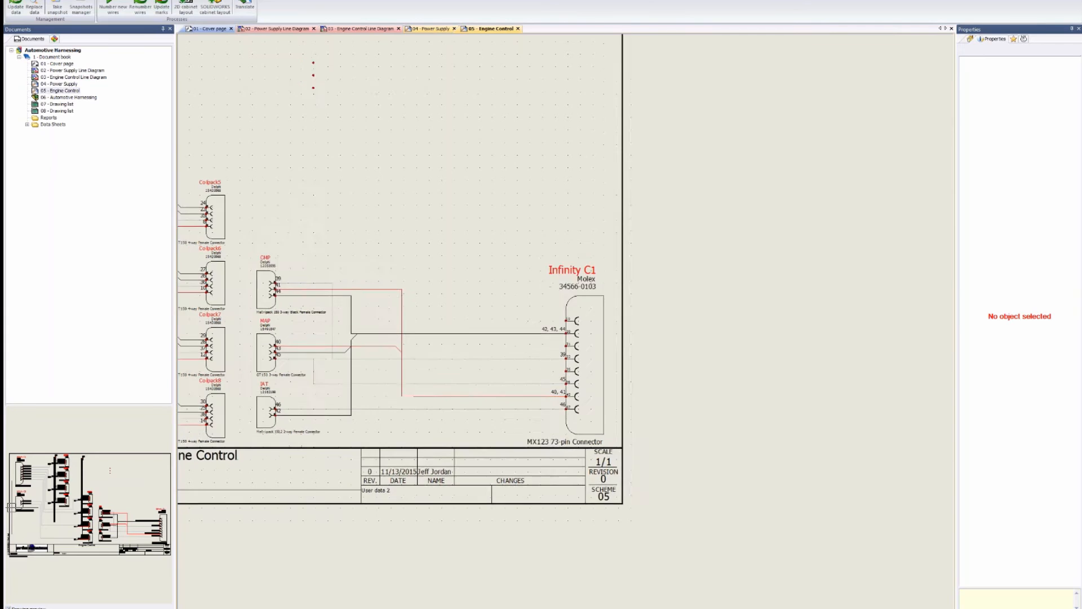
scroll(518, 283, "up", 1)
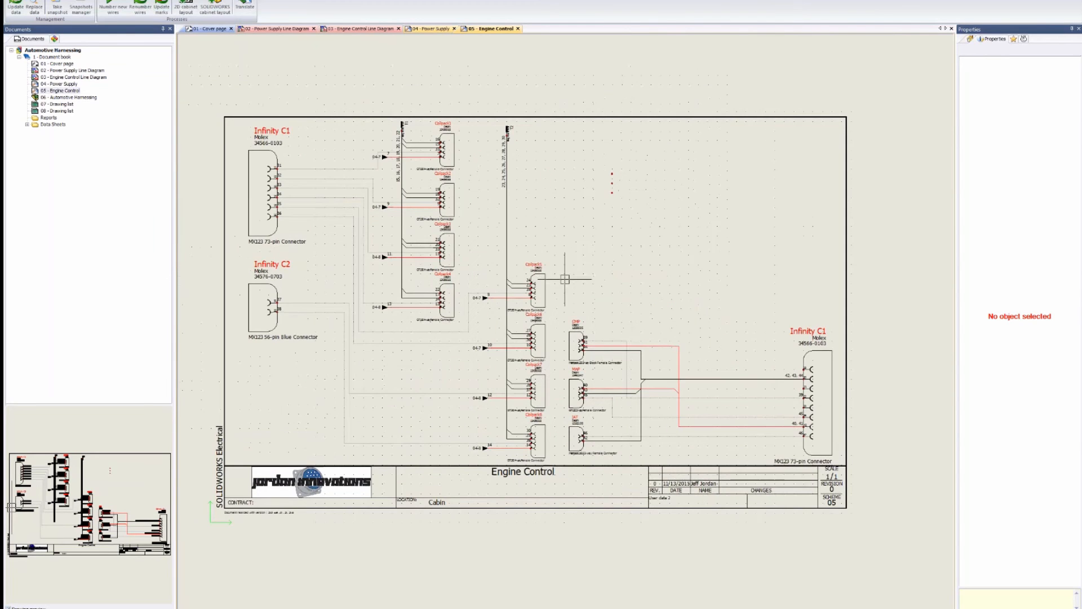
scroll(558, 287, "up", 1)
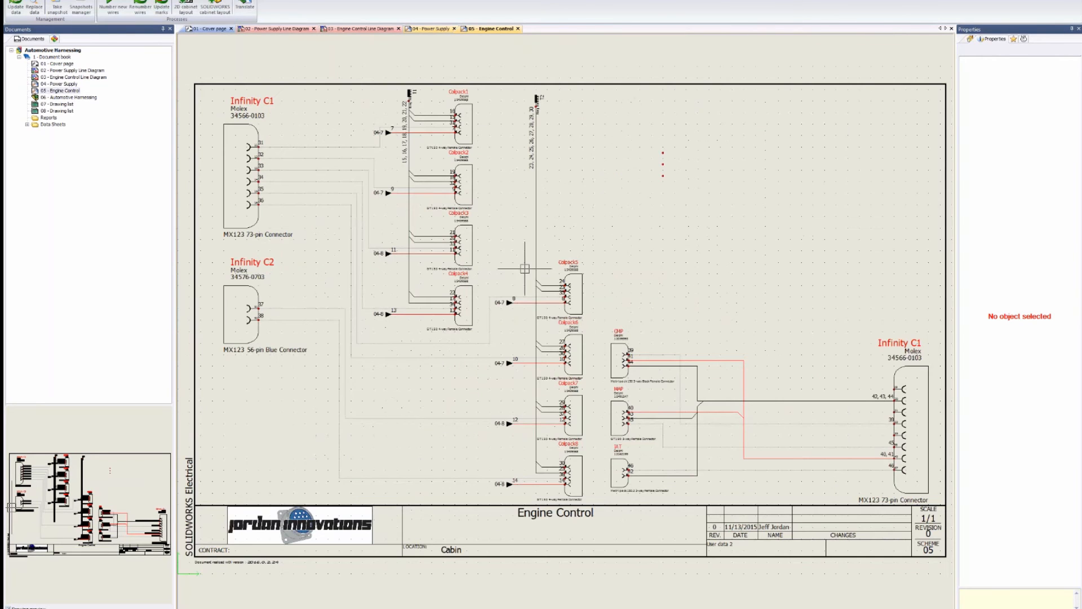
Open the GM LSX Supported Application manual from the project's Data Sheets folder and go to its Pinouts section.
left_click(27, 124)
left_click(53, 124)
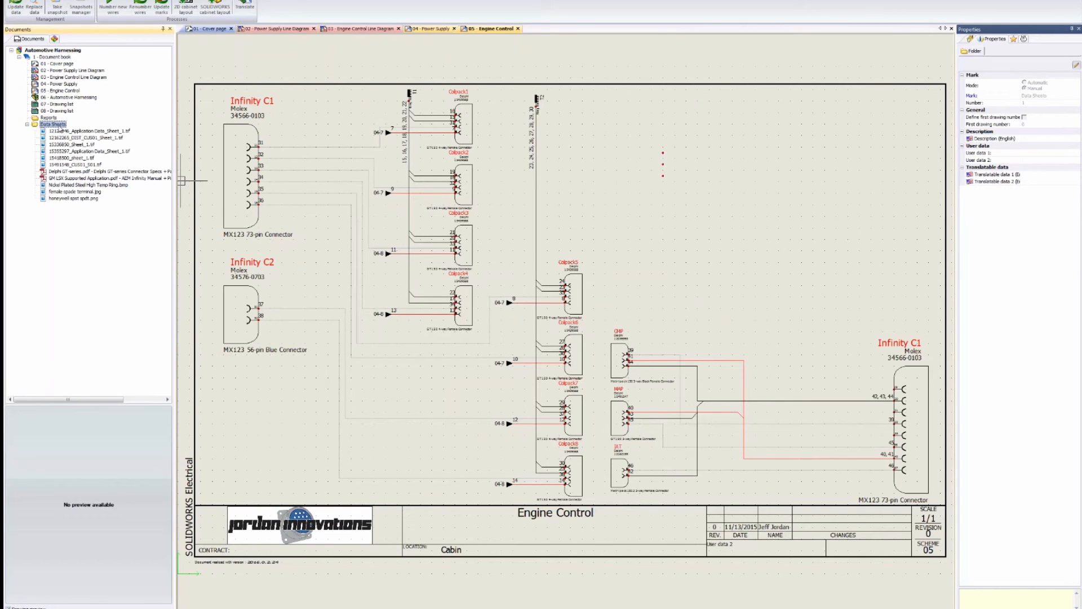
left_click(57, 178)
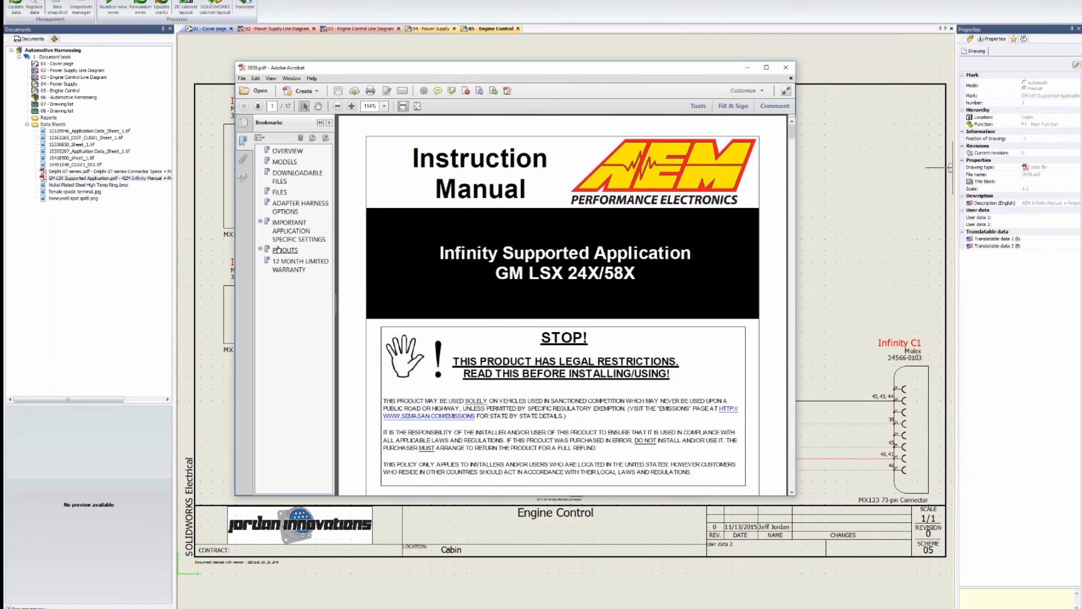
left_click(280, 250)
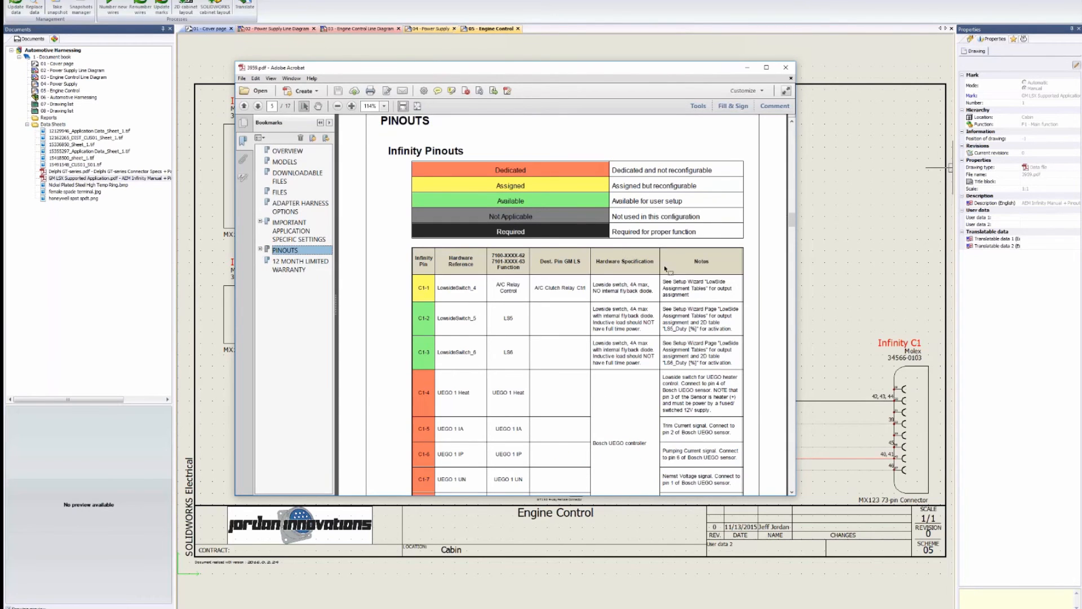
Read through the manual's Infinity pinout tables for the C1 pins, and close the PDF.
scroll(665, 265, "down", 5)
scroll(658, 264, "down", 5)
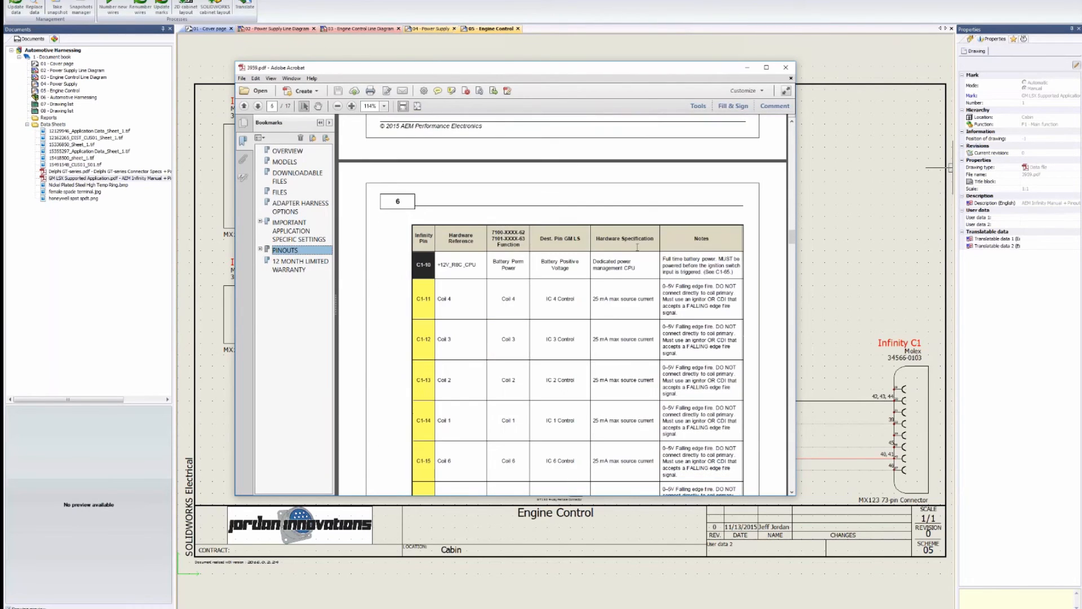
scroll(637, 245, "down", 5)
scroll(619, 241, "down", 8)
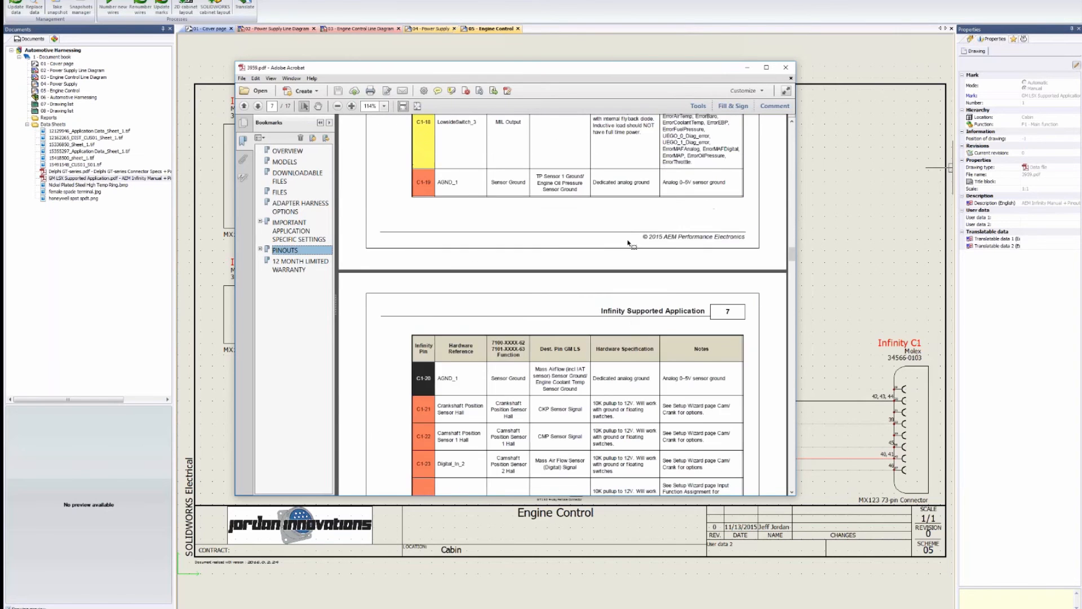
scroll(511, 256, "down", 4)
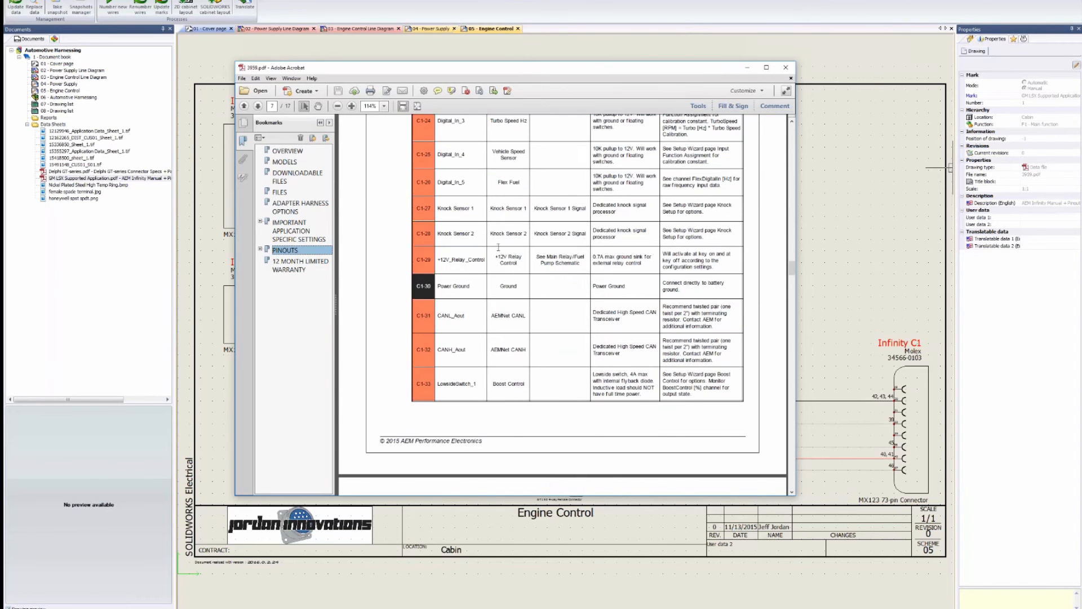
scroll(498, 247, "up", 3)
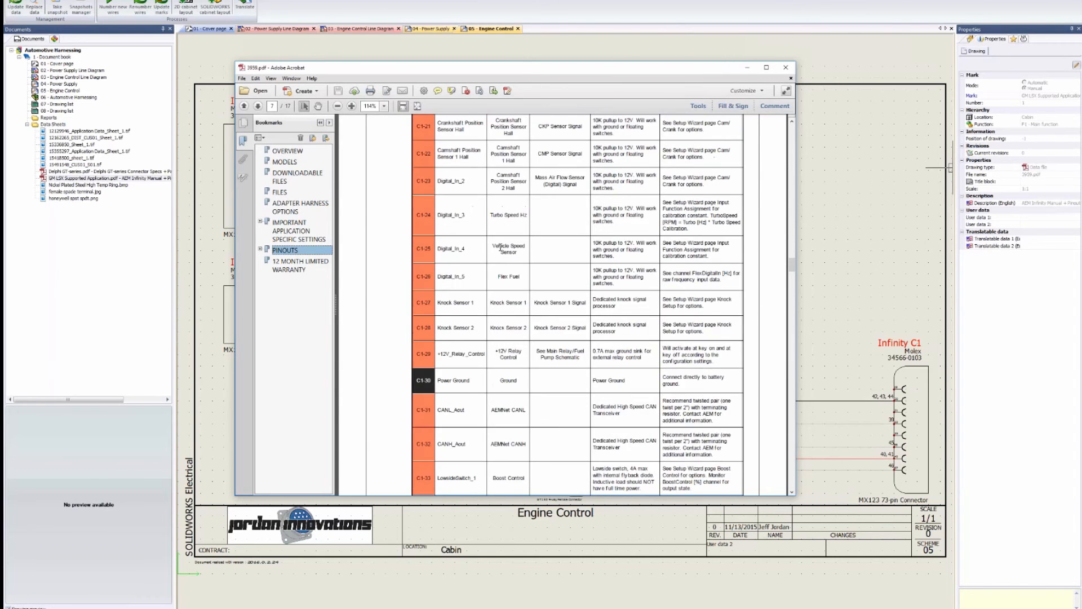
left_click(782, 73)
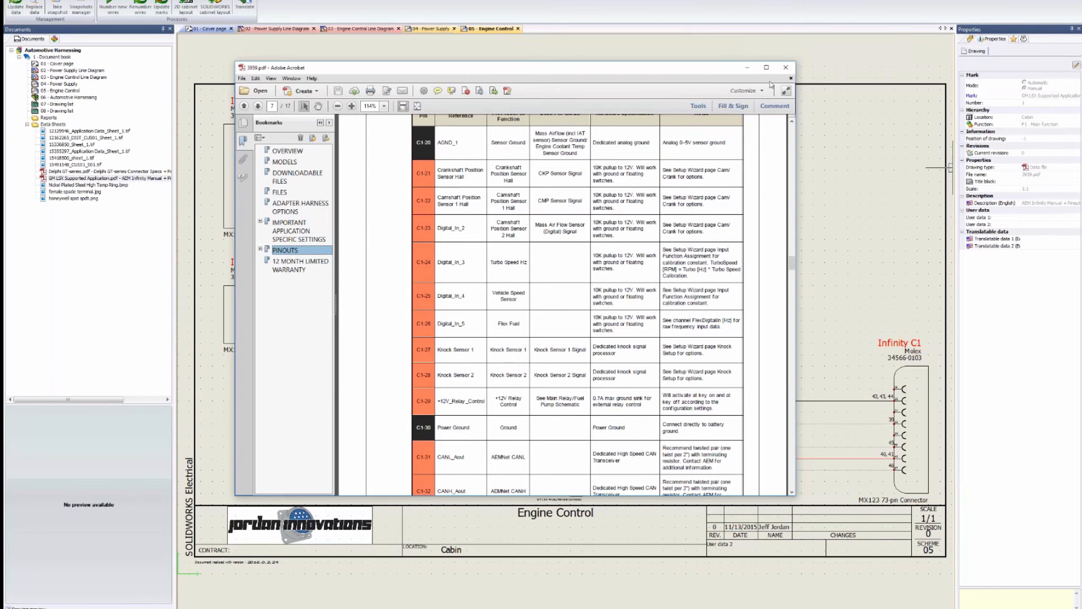
left_click(786, 67)
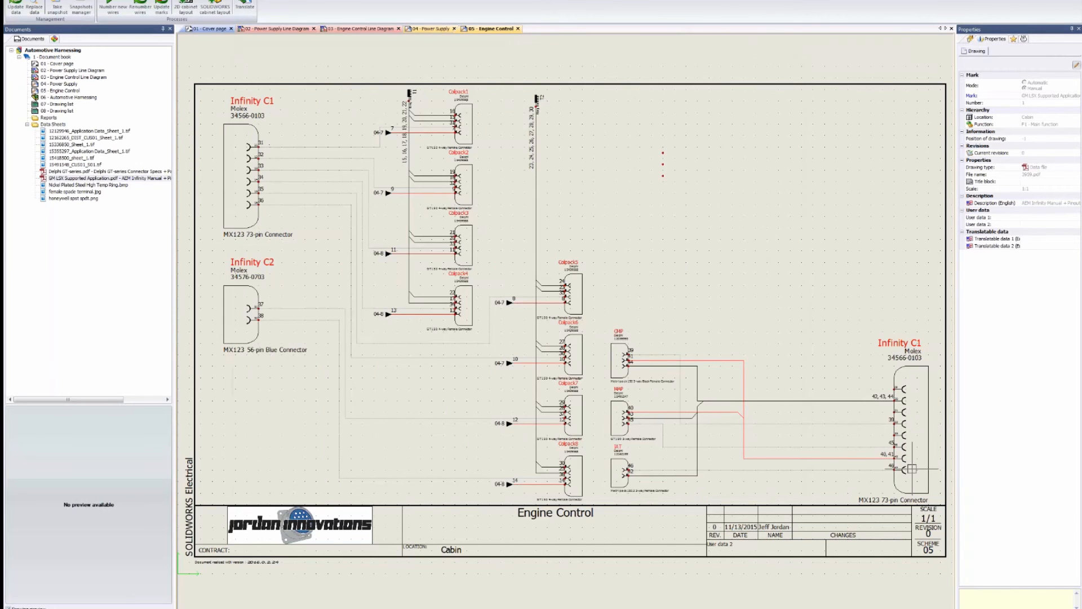
Examine the Engine Control schematic's wiring between the coilpacks, the CMP, MAP and IAT connectors, and Infinity C1 and C2.
scroll(822, 425, "up", 3)
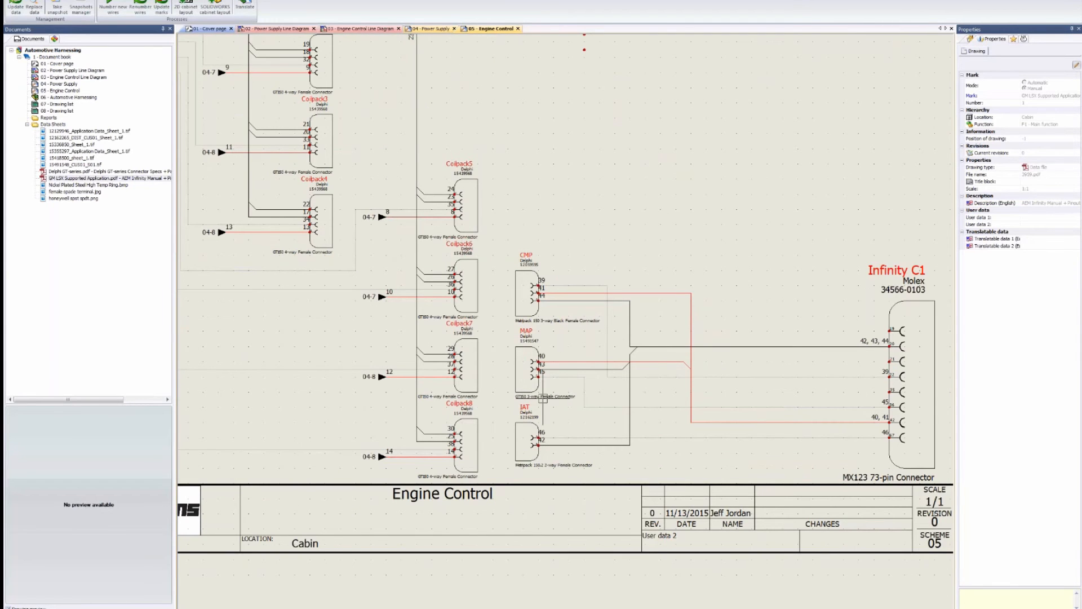
middle_click_drag(543, 372, 692, 392)
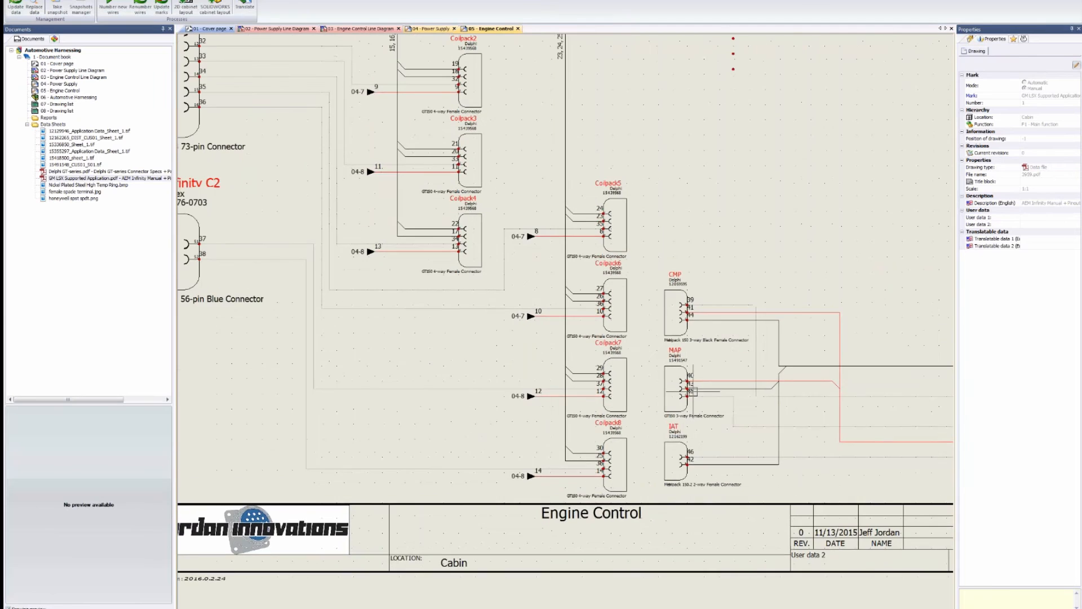
scroll(606, 317, "down", 3)
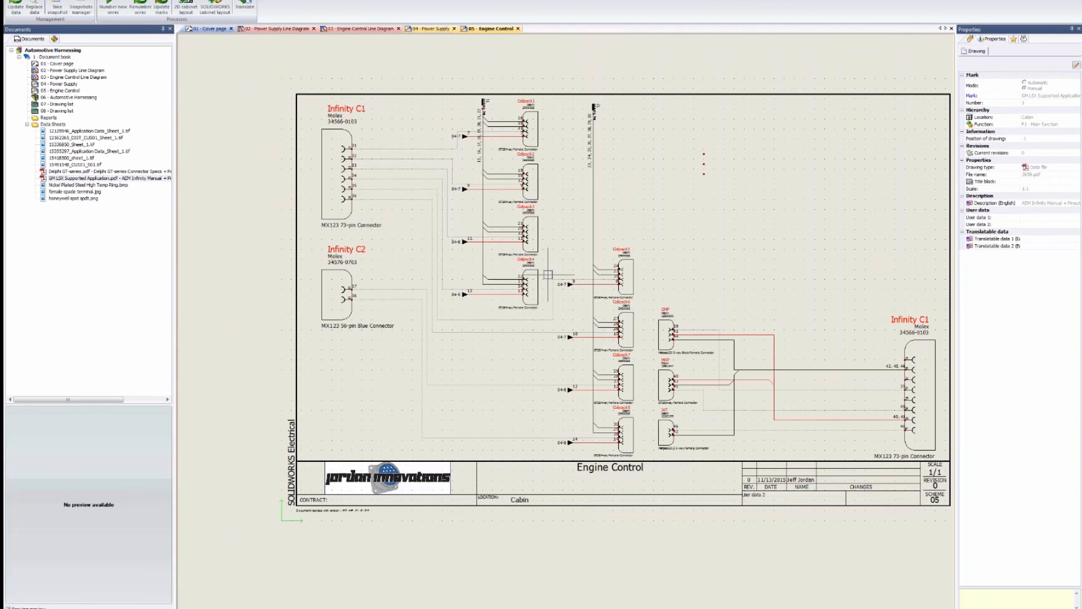
left_click(671, 218)
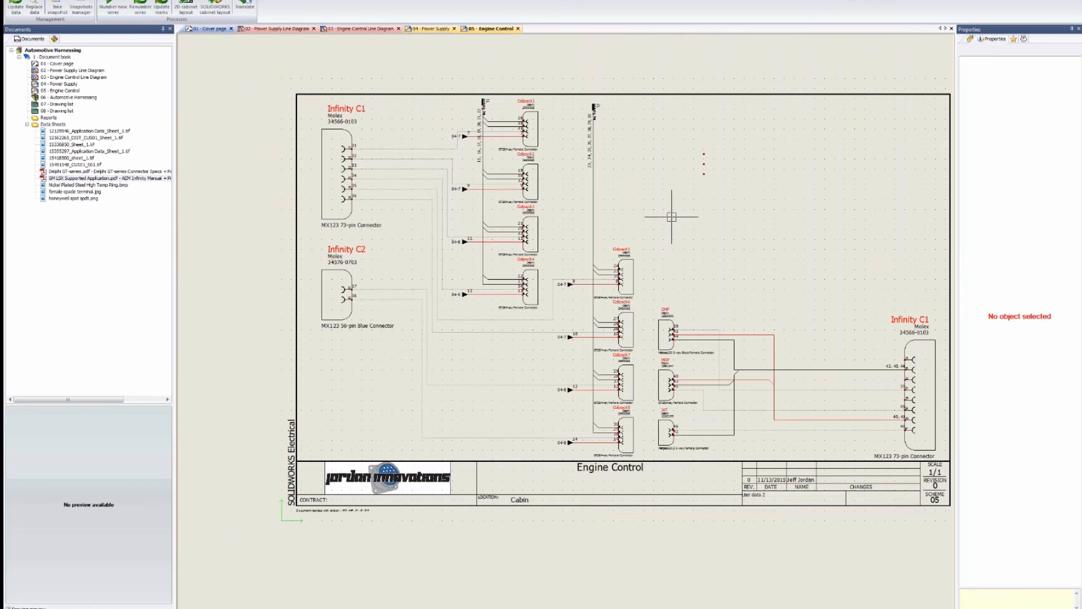
middle_click_drag(628, 195, 569, 231)
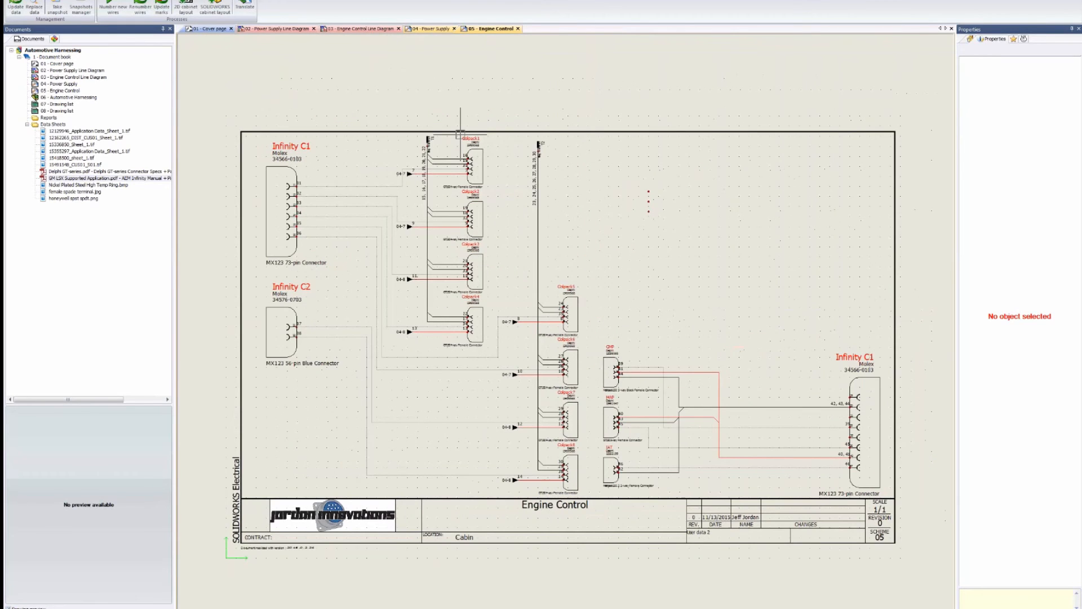
scroll(422, 174, "up", 4)
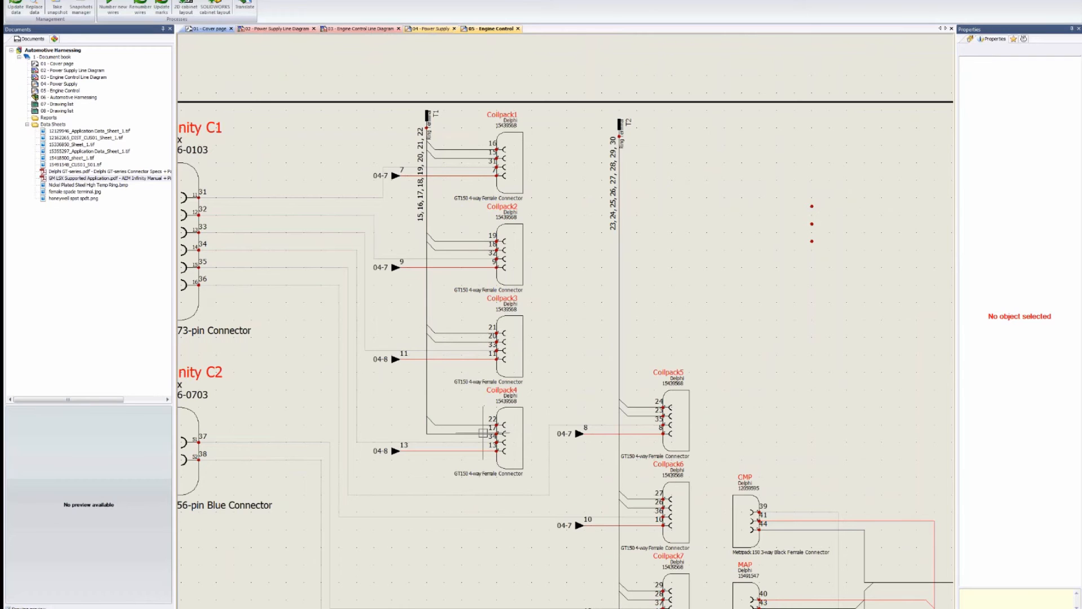
middle_click_drag(484, 317, 499, 376)
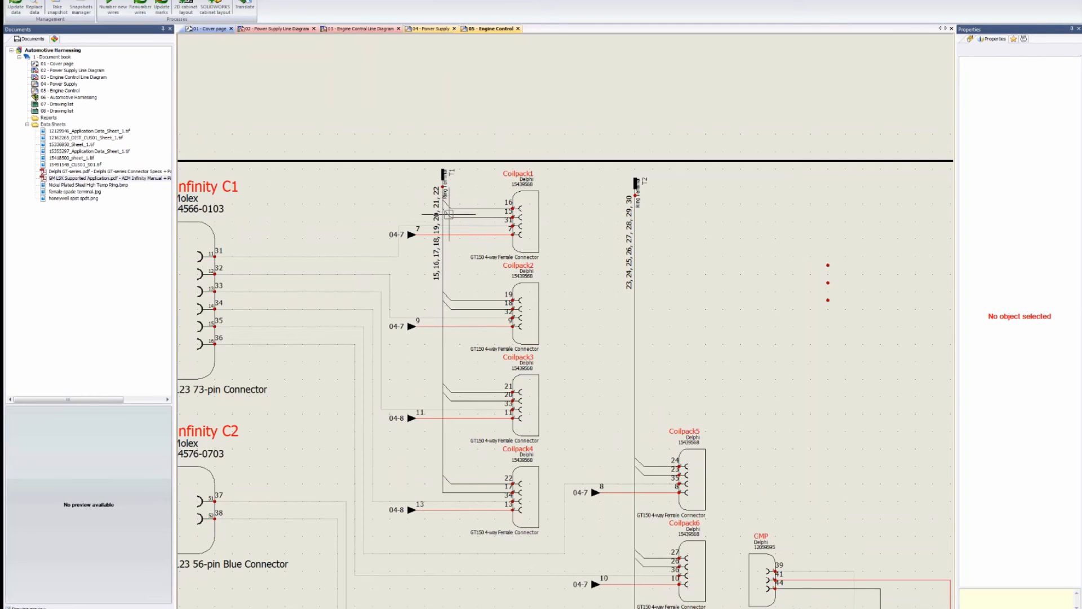
middle_click_drag(585, 310, 459, 166)
middle_click_drag(471, 332, 495, 205)
middle_click_drag(729, 319, 463, 221)
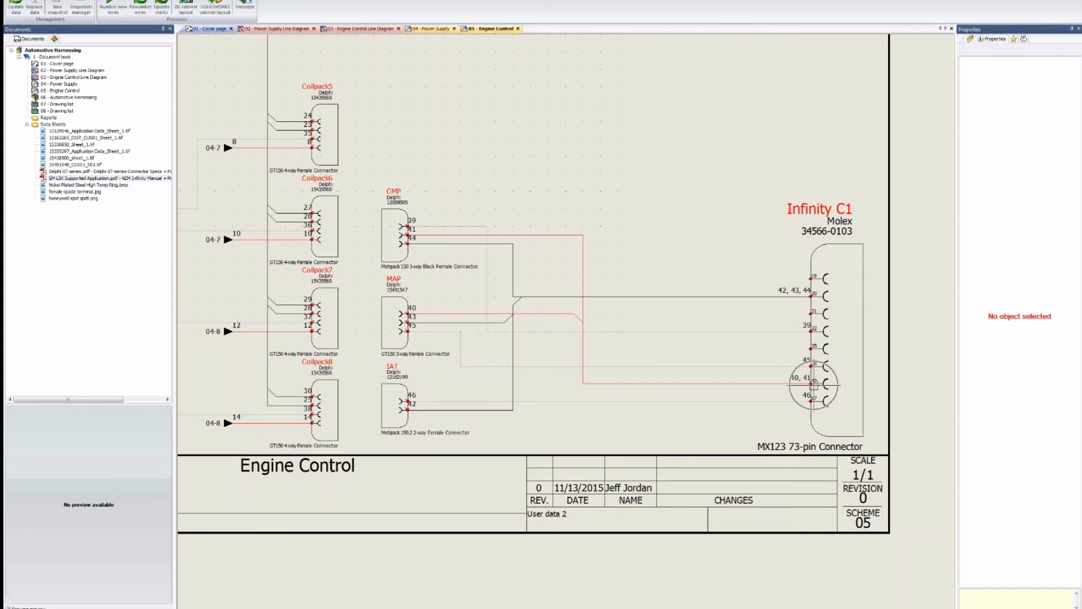
Edit the connection path at the red wire junction to route the CMP wire through the MAP connector, and renumber the whole project's wires.
left_click(578, 314)
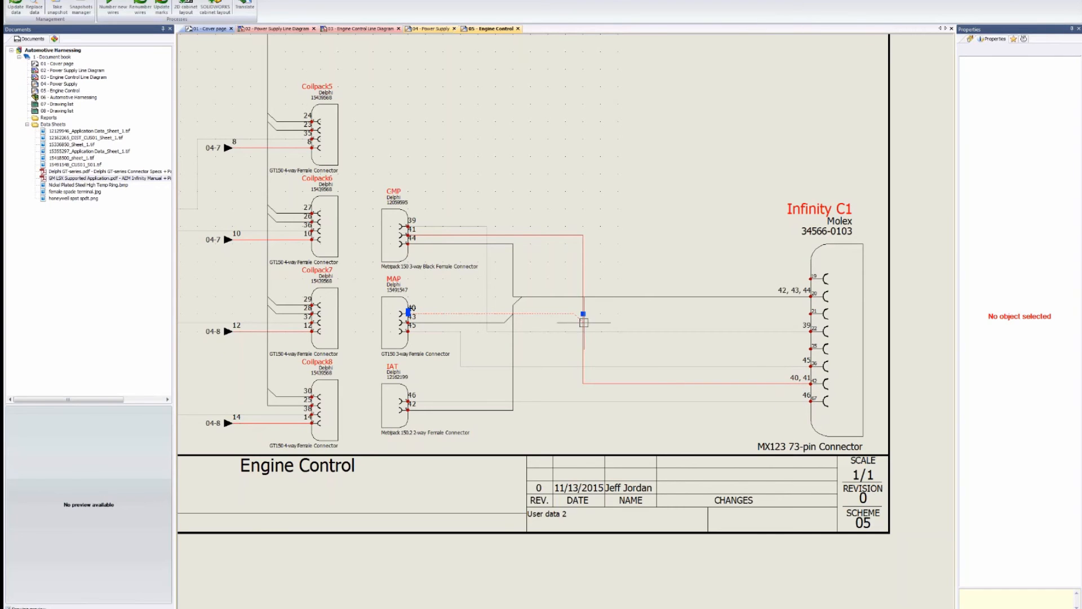
right_click(576, 315)
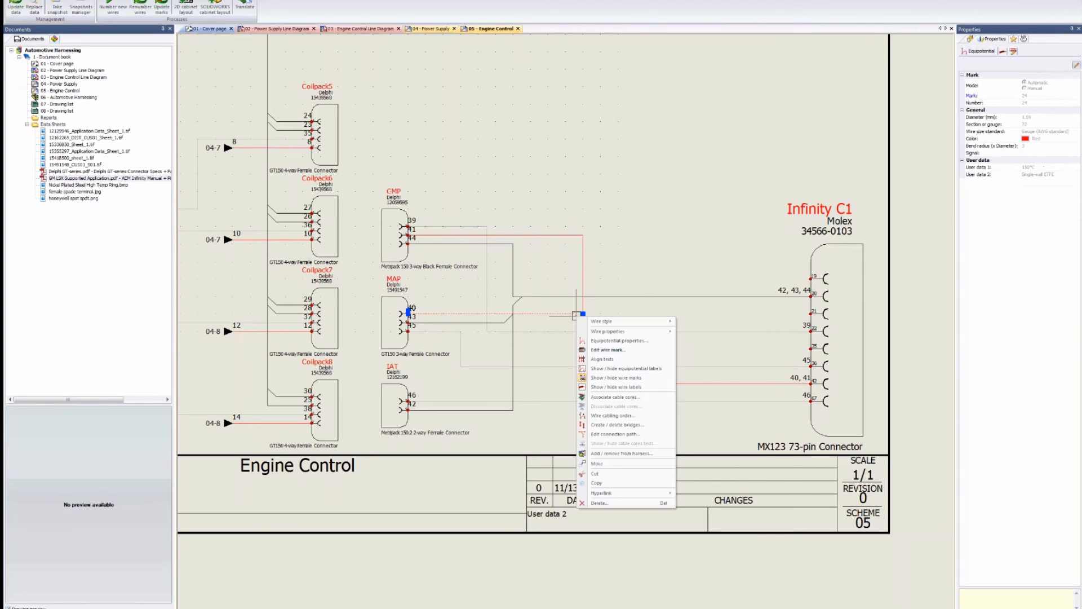
left_click(625, 437)
left_click(25, 139)
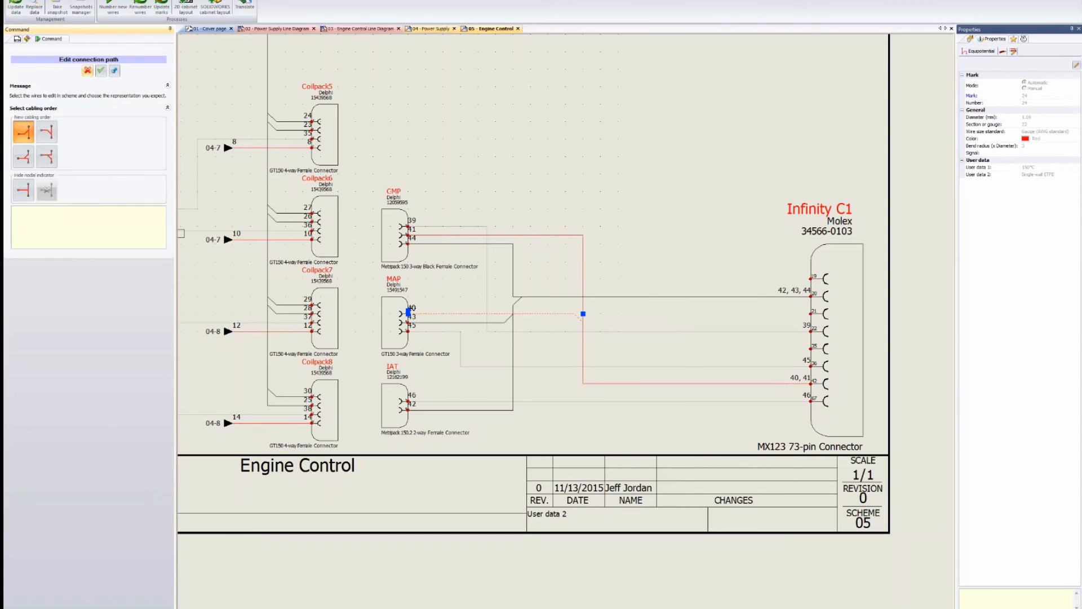
left_click(102, 70)
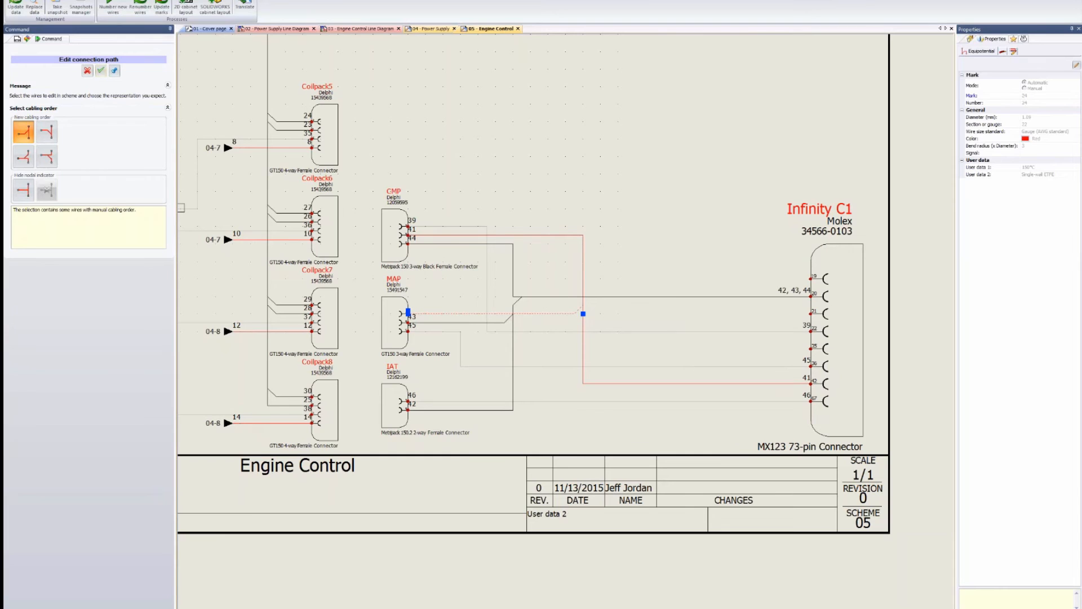
left_click(47, 157)
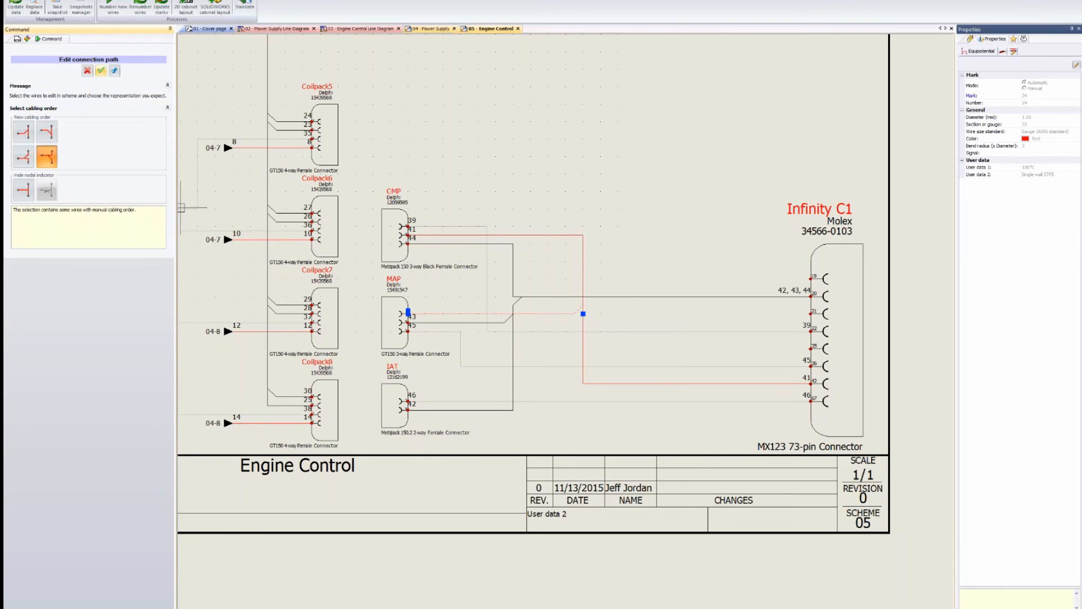
key("Escape")
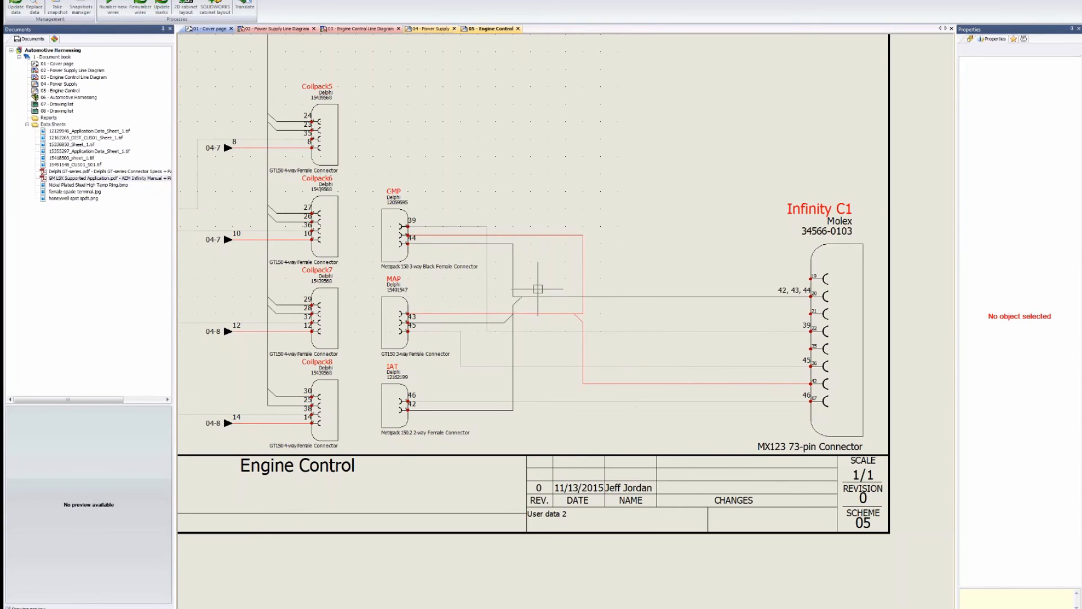
left_click(140, 7)
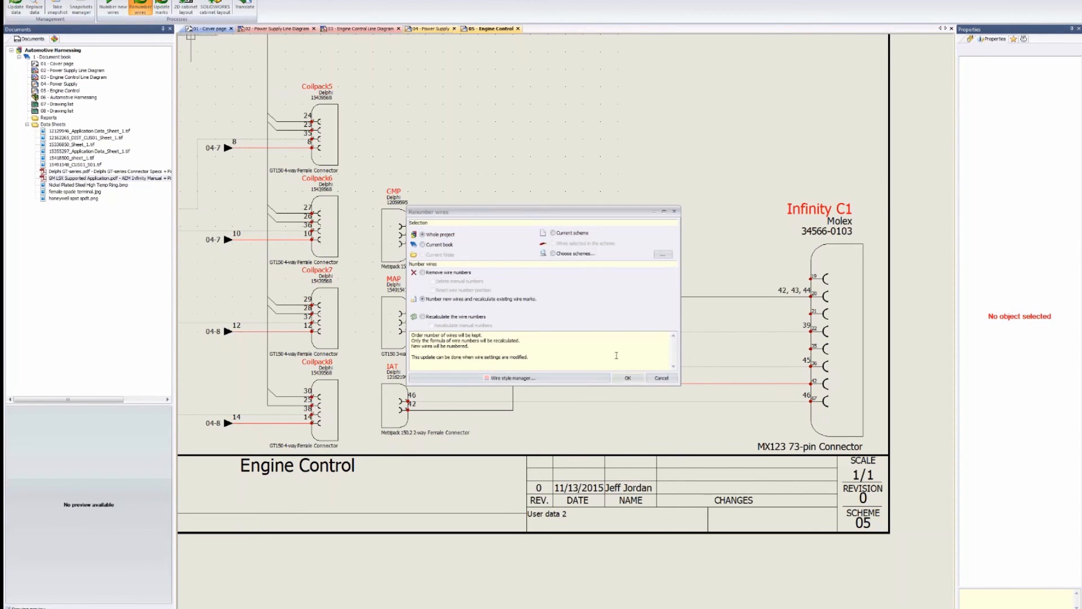
left_click(627, 378)
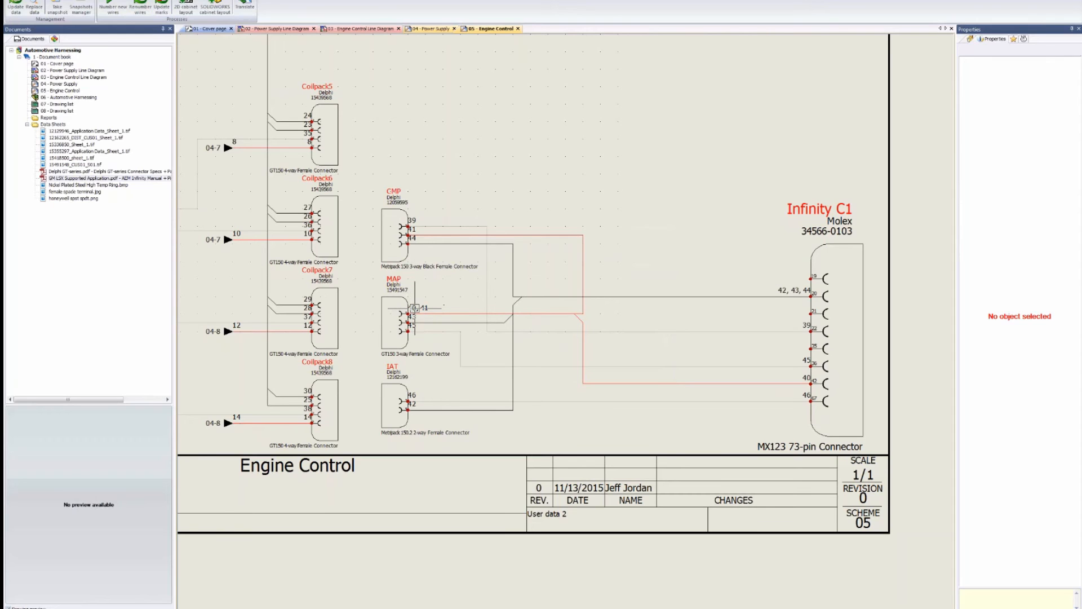
Set the red junction's connection path so the CMP and MAP wires both run to Infinity C1, and renumber the whole project's wires.
left_click(562, 312)
right_click(562, 313)
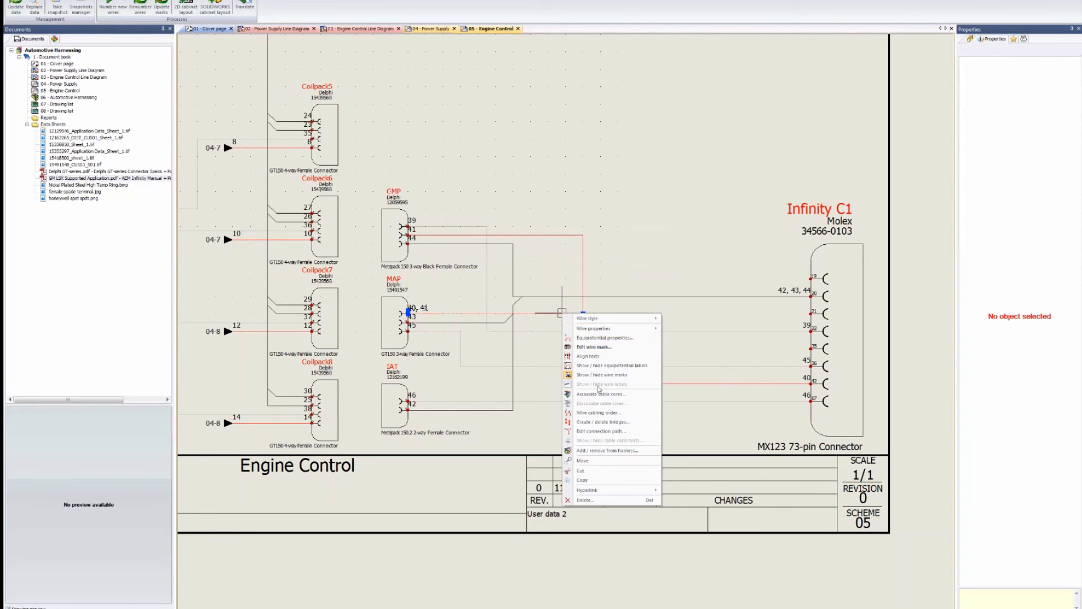
left_click(596, 423)
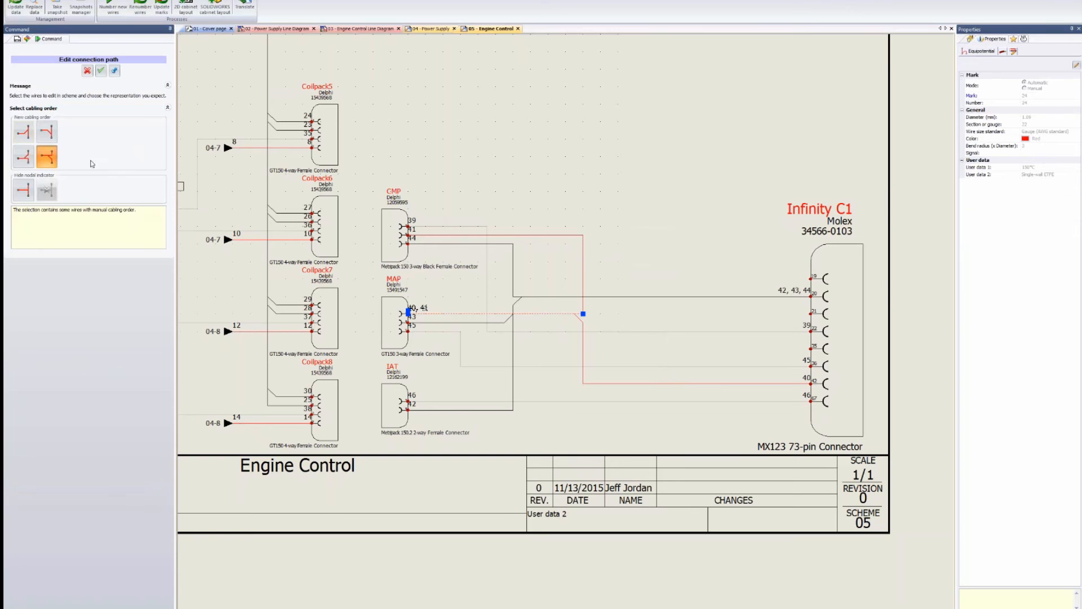
left_click(47, 132)
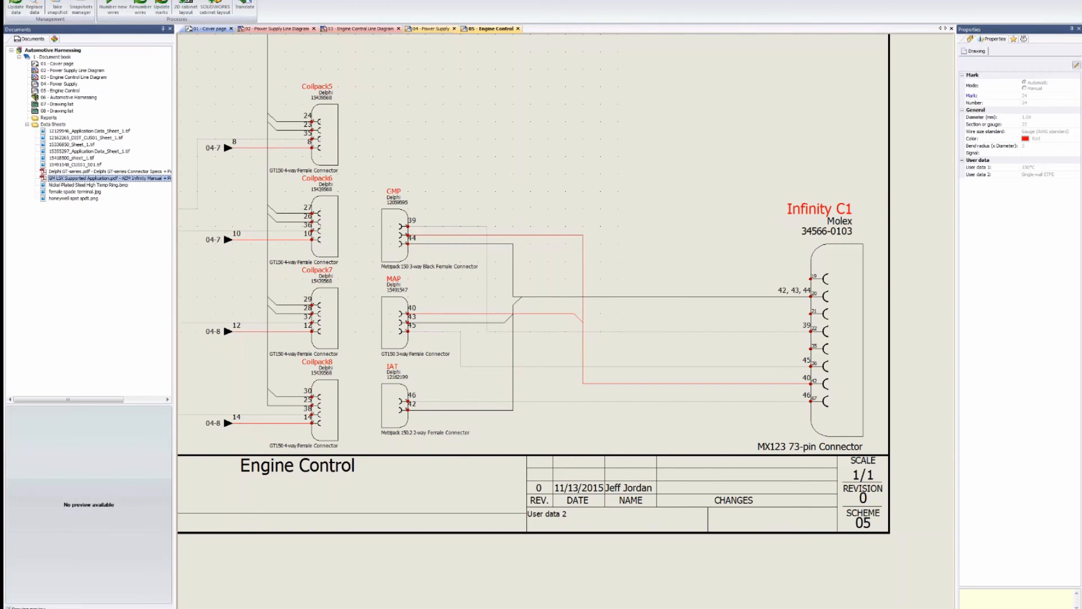
left_click(140, 7)
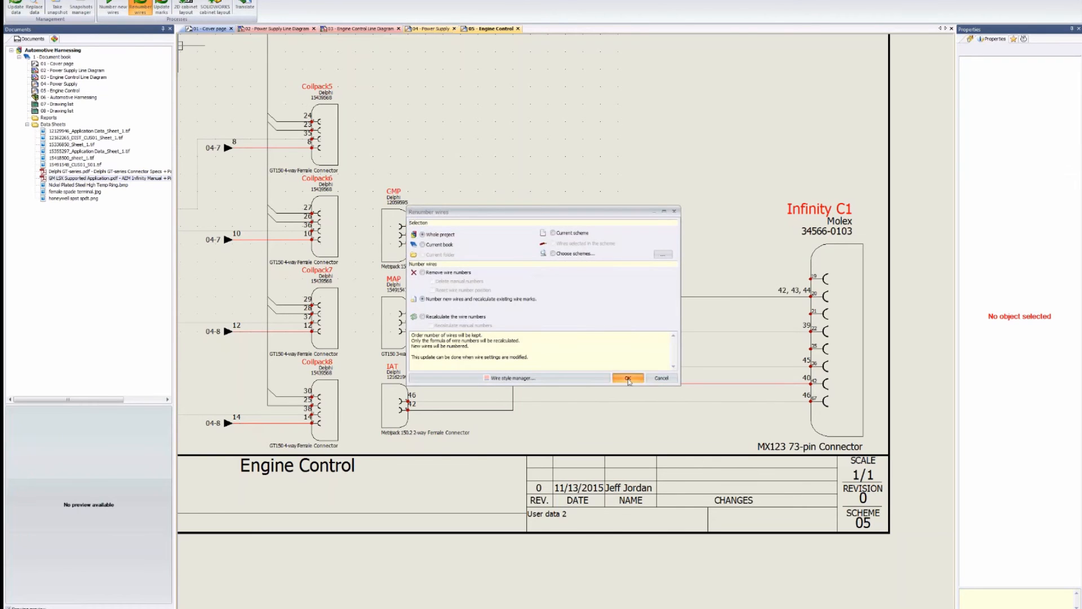
left_click(628, 379)
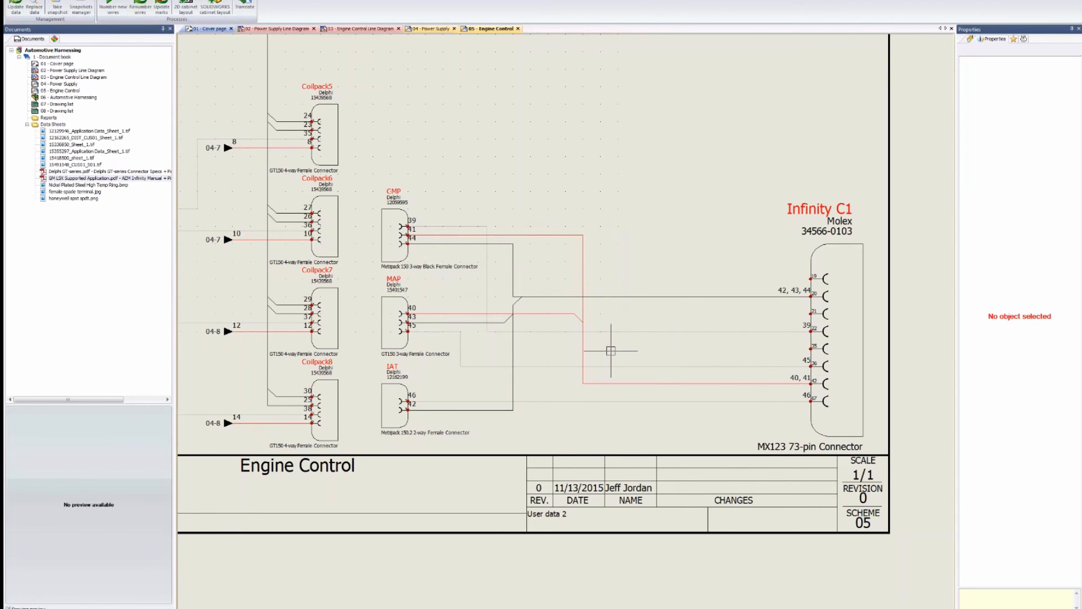
Compare the Engine Control schematic with the Engine Control Line Diagram, examining the coilpack and sensor connections to the Infinity connectors.
scroll(610, 351, "down", 3)
scroll(643, 420, "up", 2)
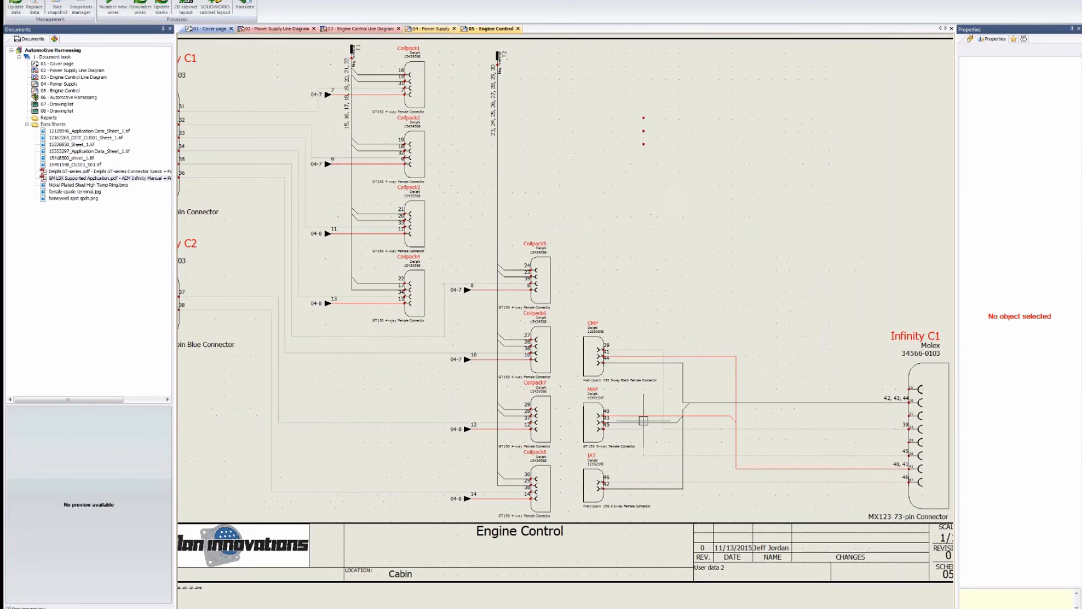
middle_click(643, 420)
middle_click(644, 420)
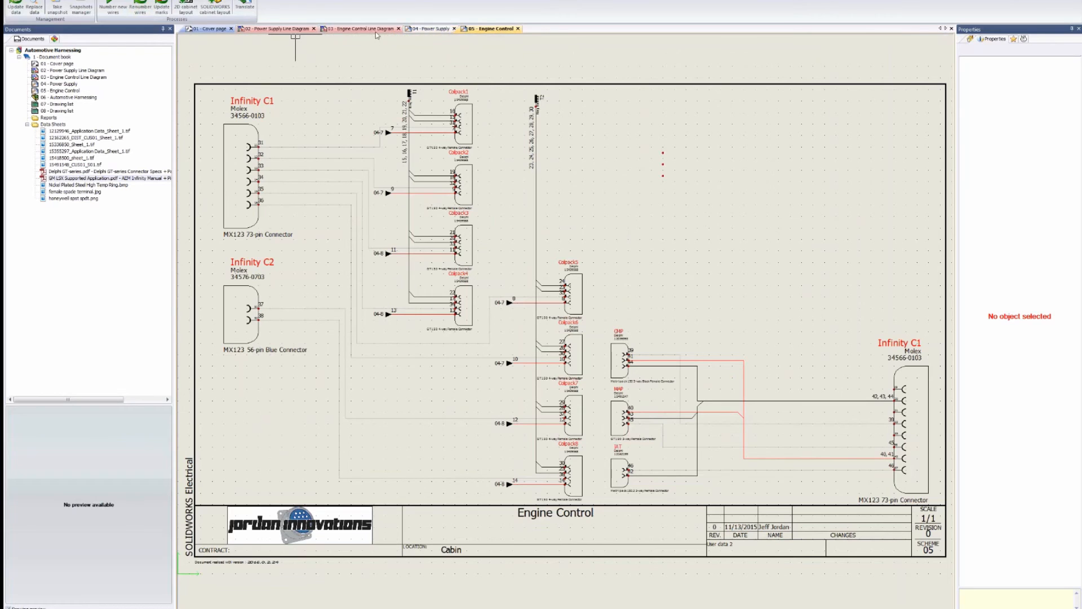
left_click(358, 30)
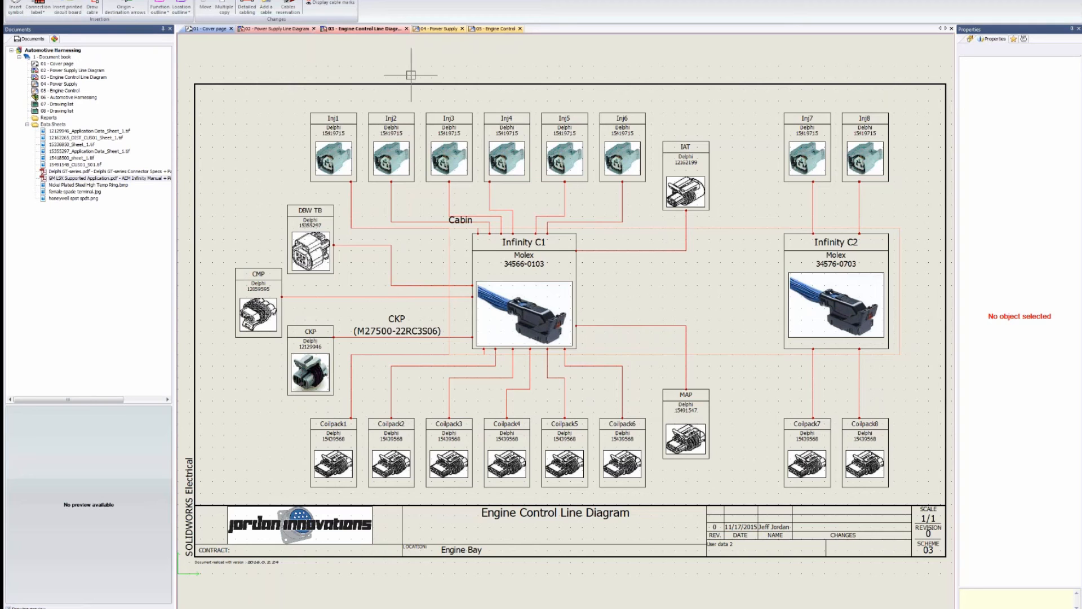
left_click(493, 29)
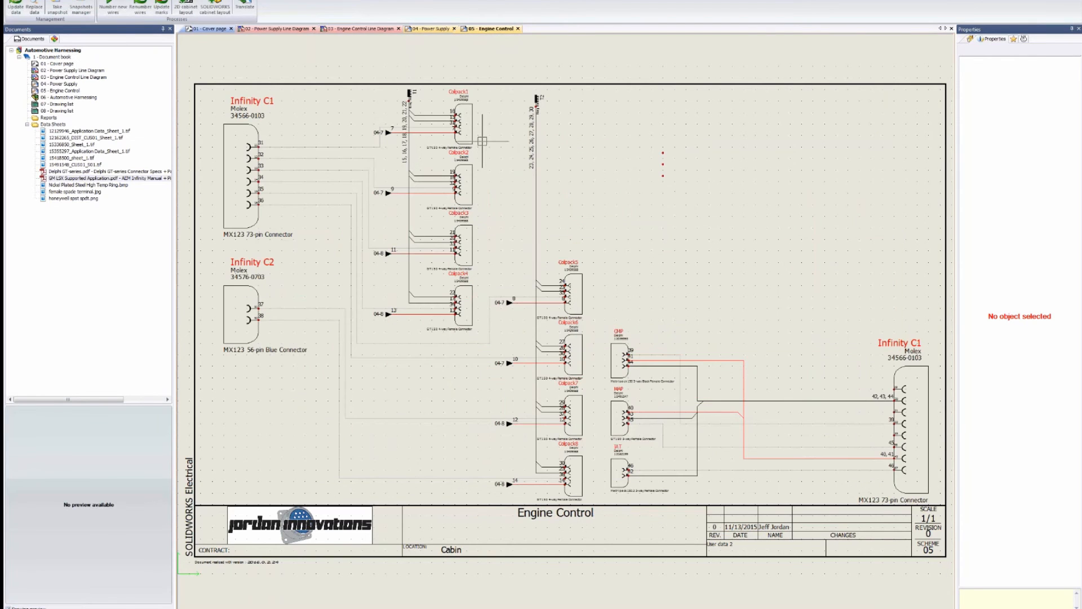
scroll(459, 273, "up", 3)
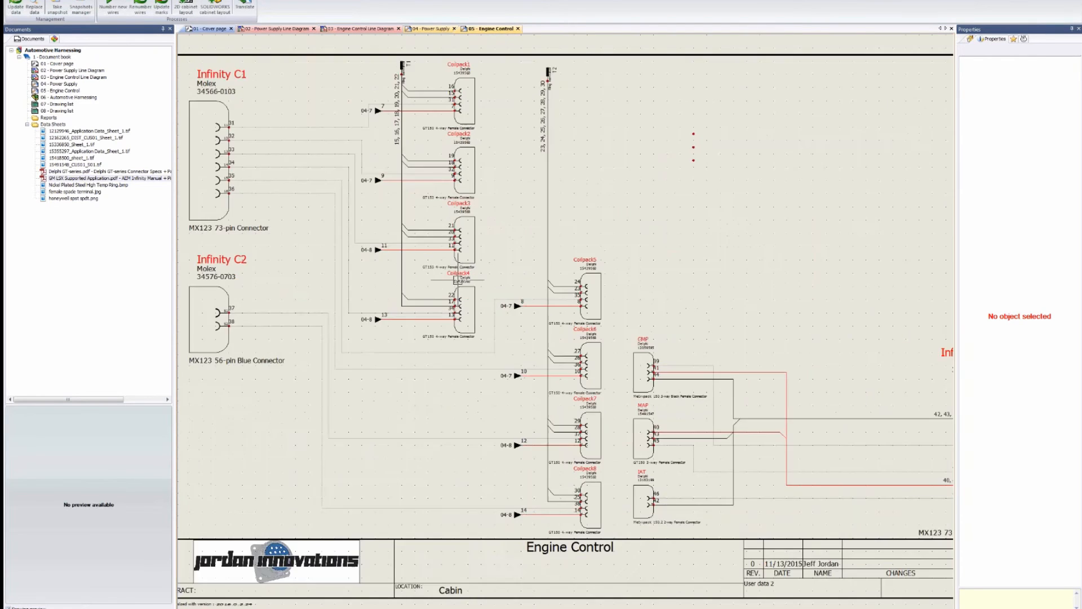
scroll(609, 468, "down", 4)
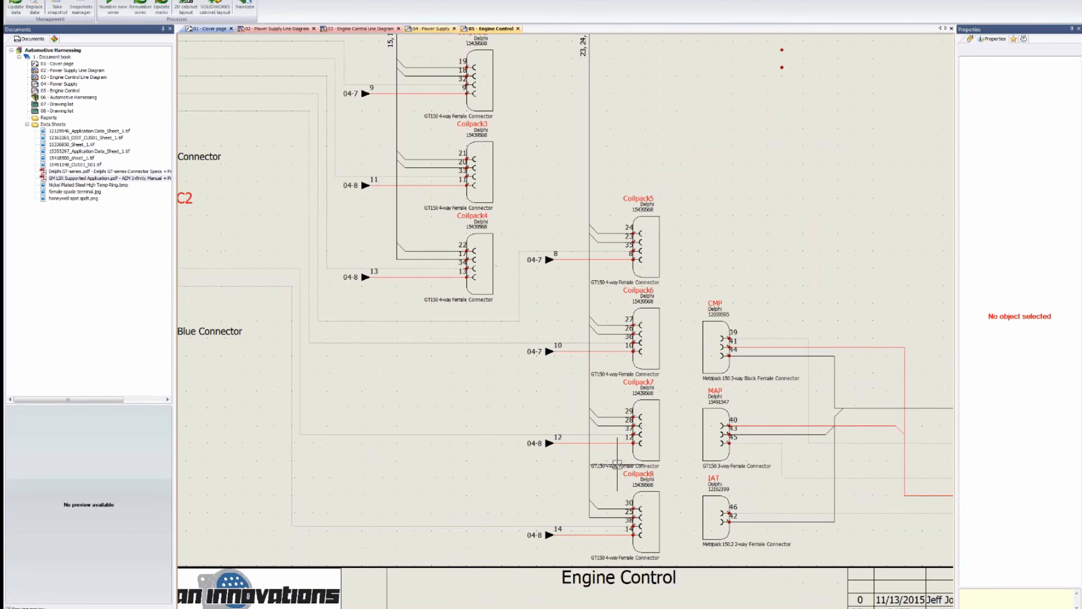
scroll(611, 462, "down", 3)
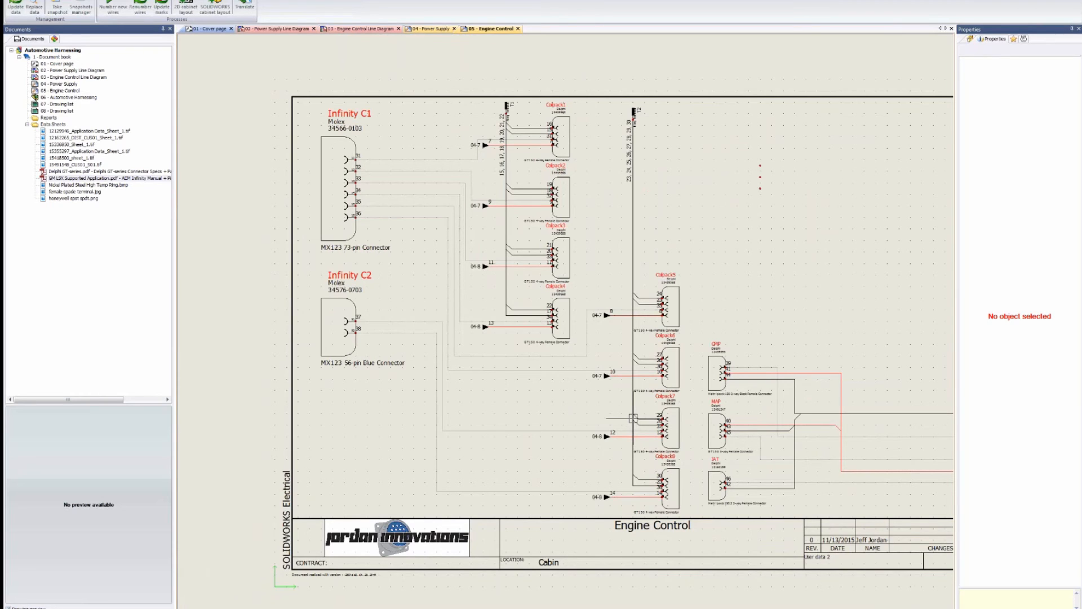
scroll(581, 330, "up", 1)
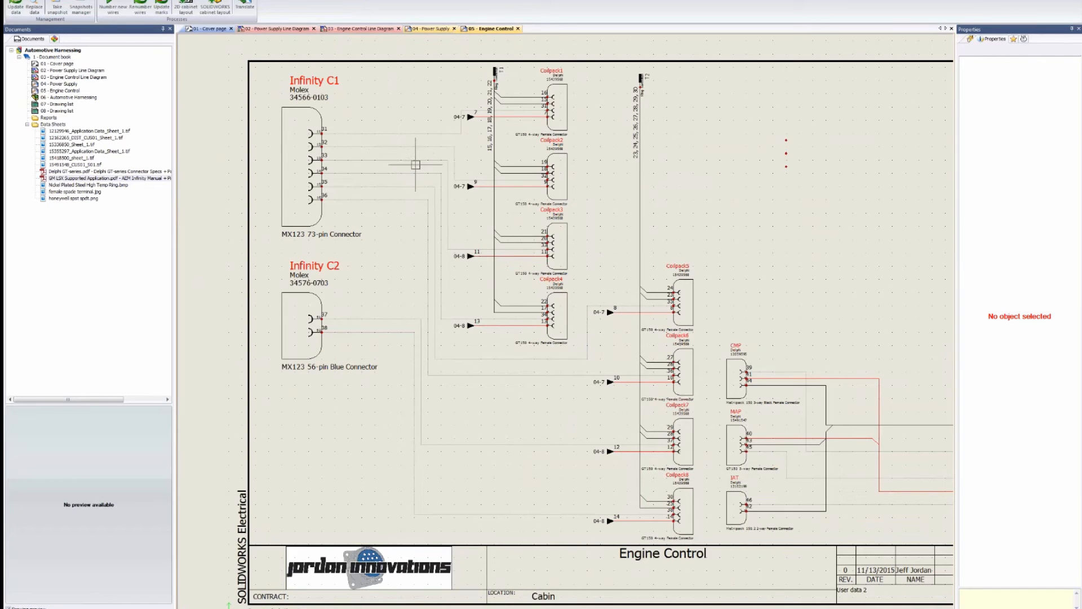
Examine the detailed cabling of the Coilpack1 connection to Infinity C1 in the Engine Control Line Diagram, including wire 31 and circuit C.
left_click(363, 28)
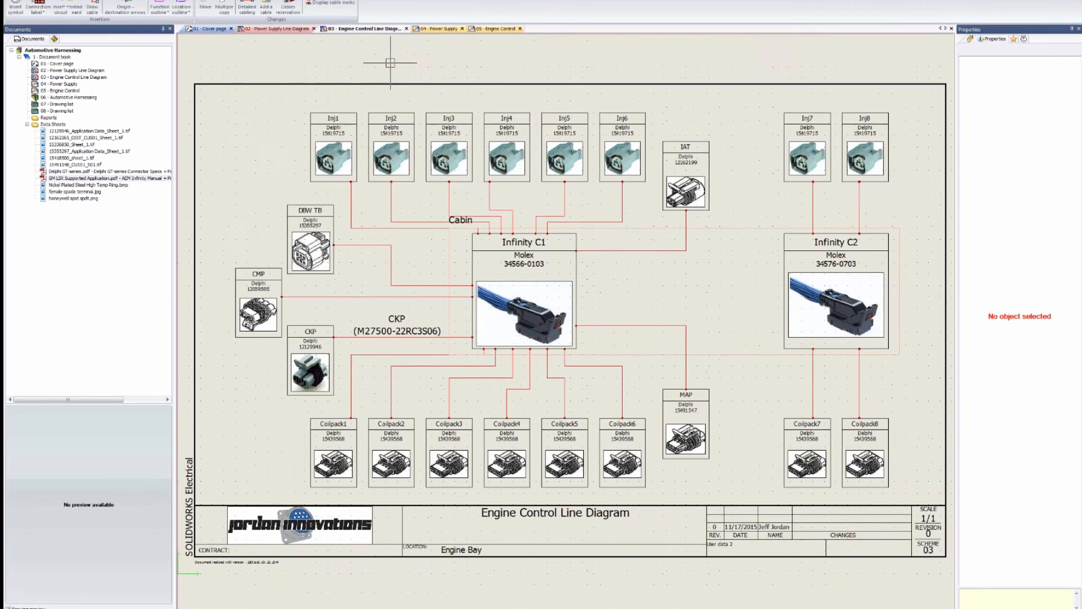
left_click(351, 394)
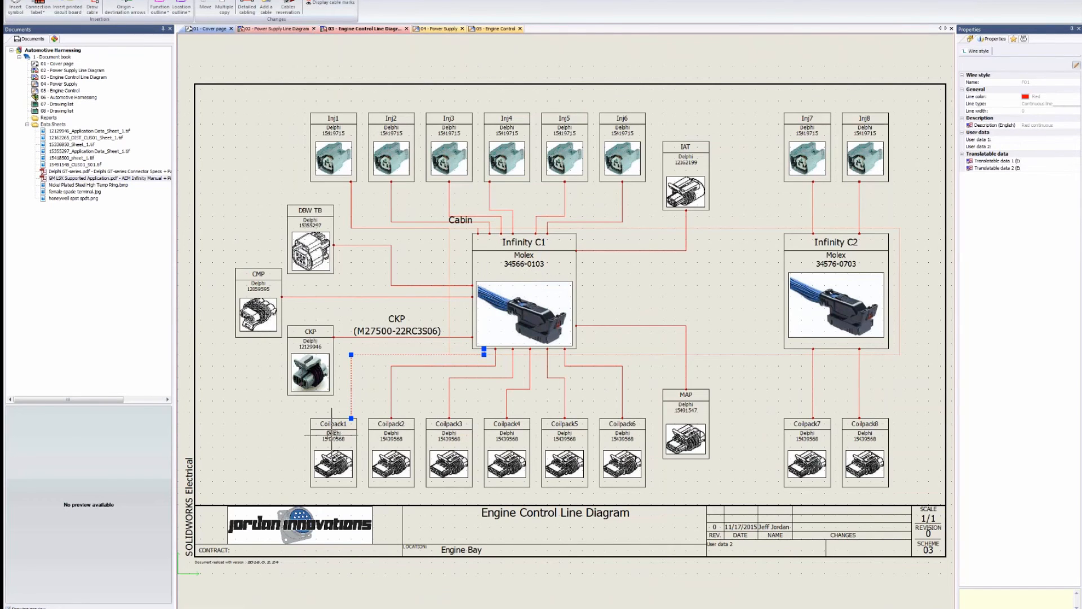
double_click(352, 386)
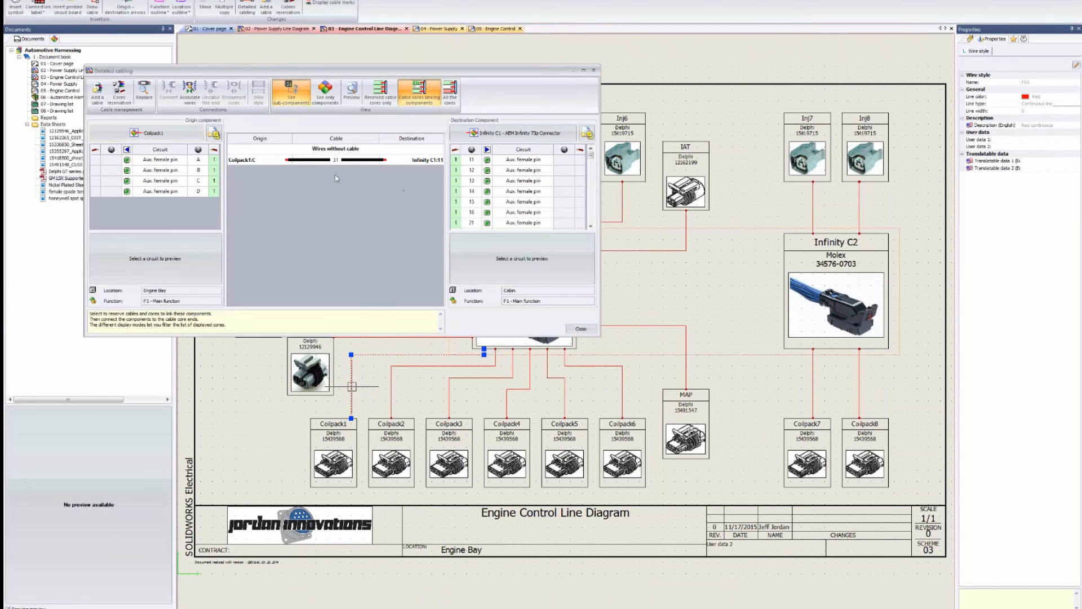
left_click(336, 161)
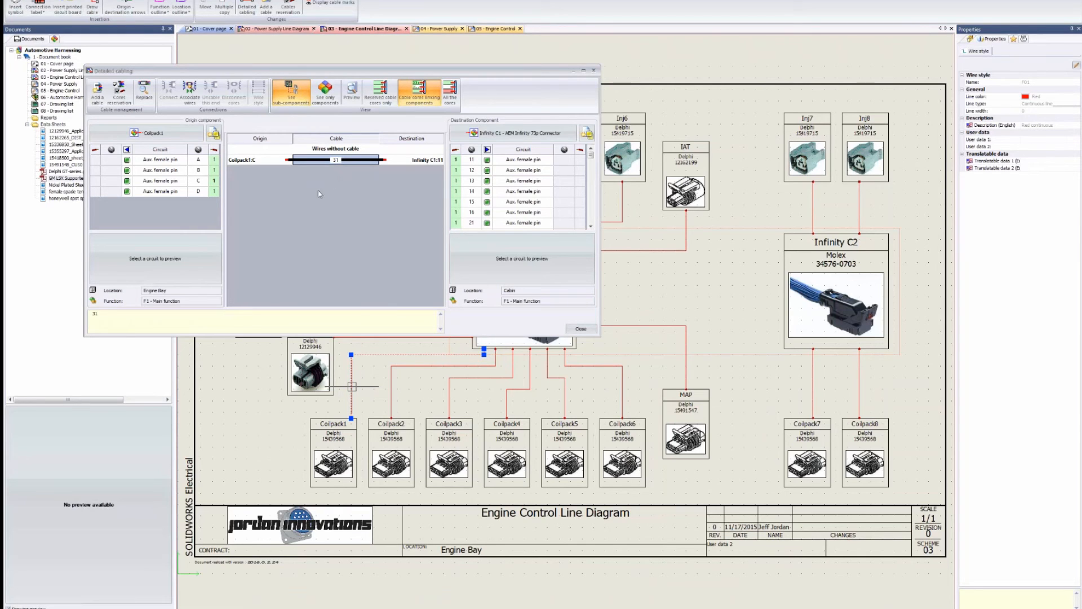
left_click(198, 181)
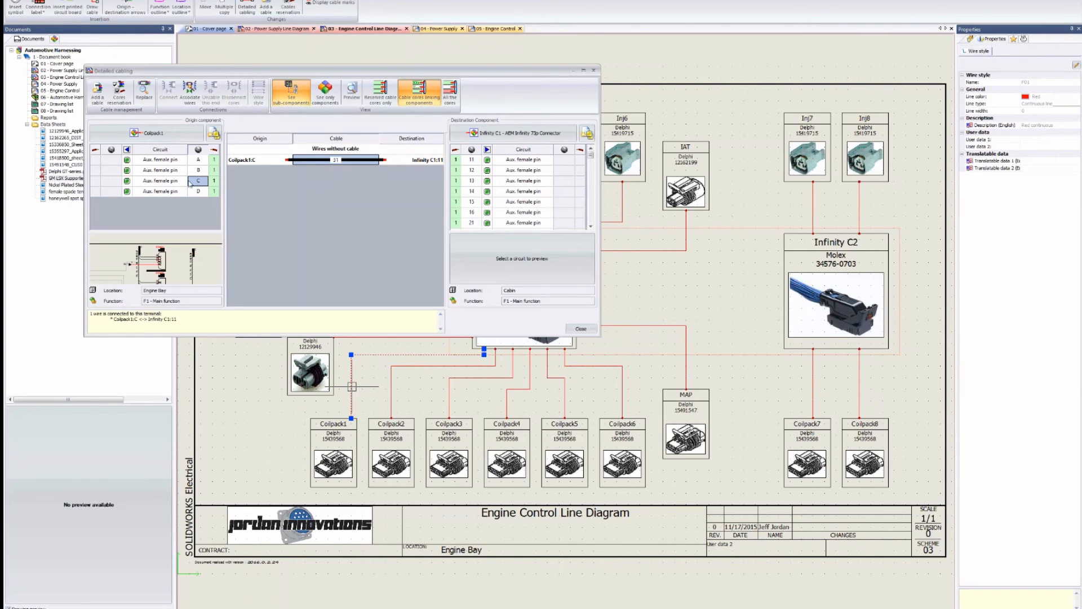
left_click(205, 183)
left_click(202, 184)
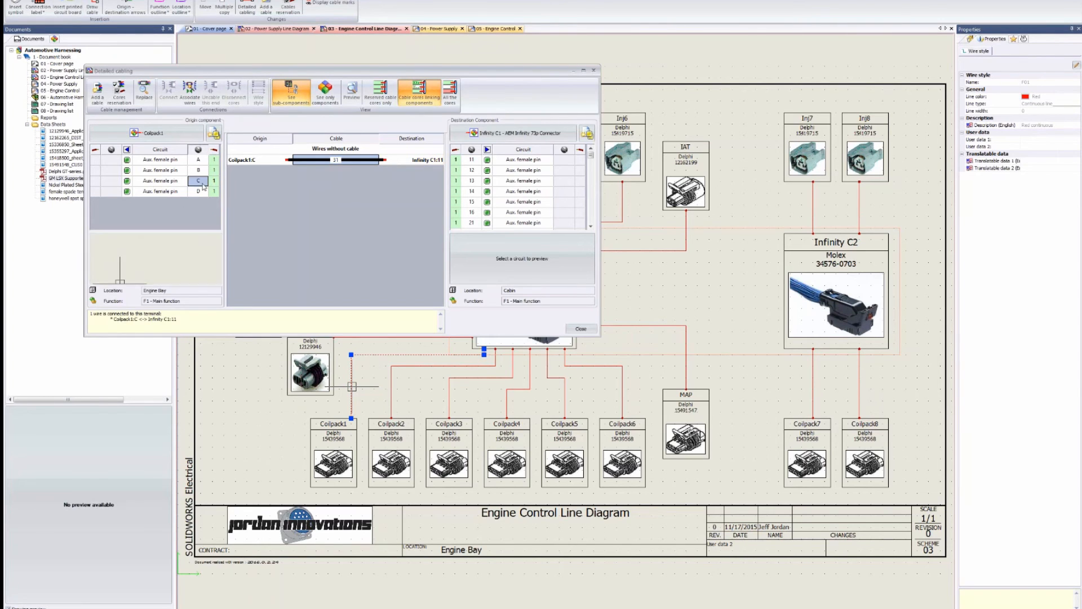
left_click(433, 163)
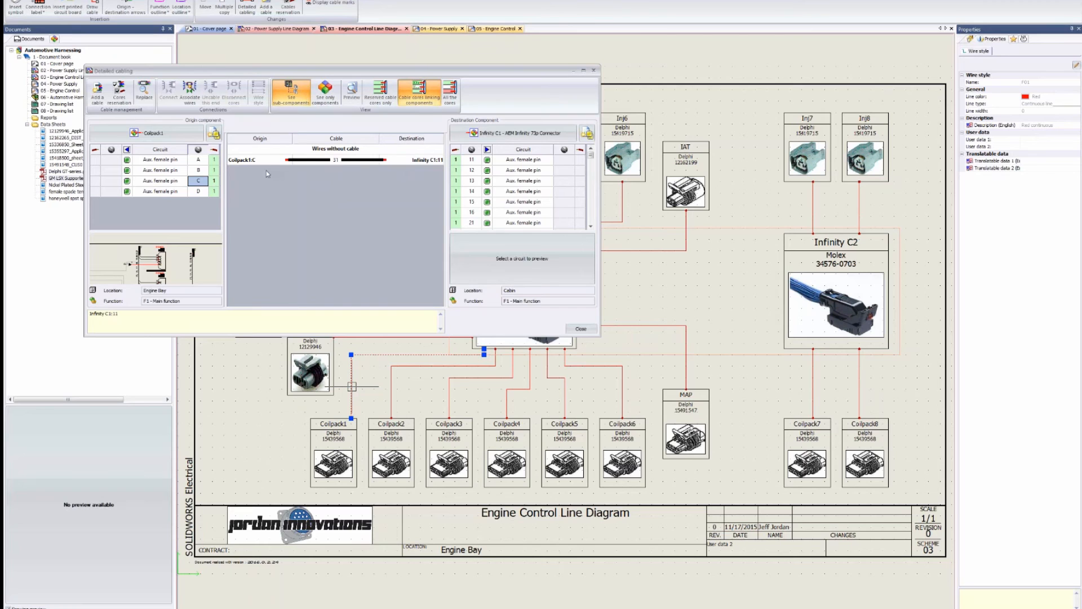
left_click(266, 163)
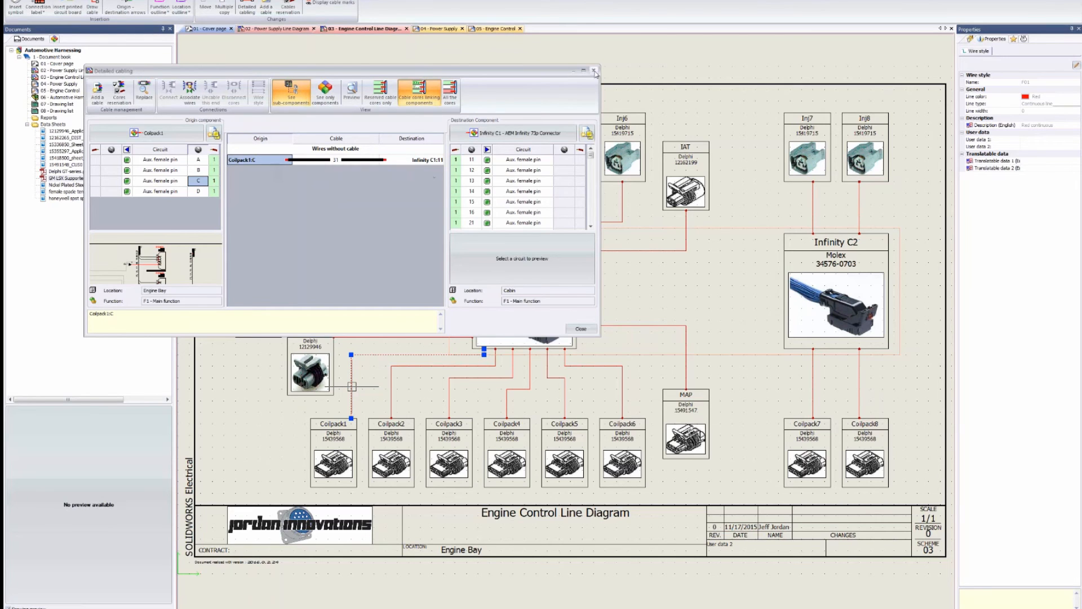
left_click(594, 72)
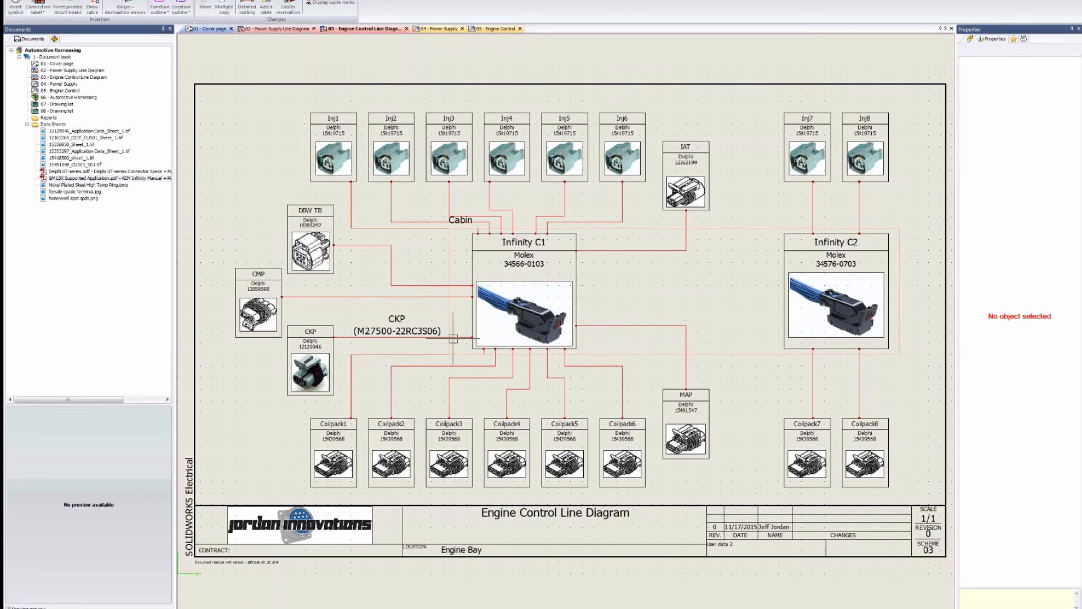
Examine the detailed cabling of the CKP cable, checking its three cores' origins and their destinations on Infinity C1.
left_click(310, 341)
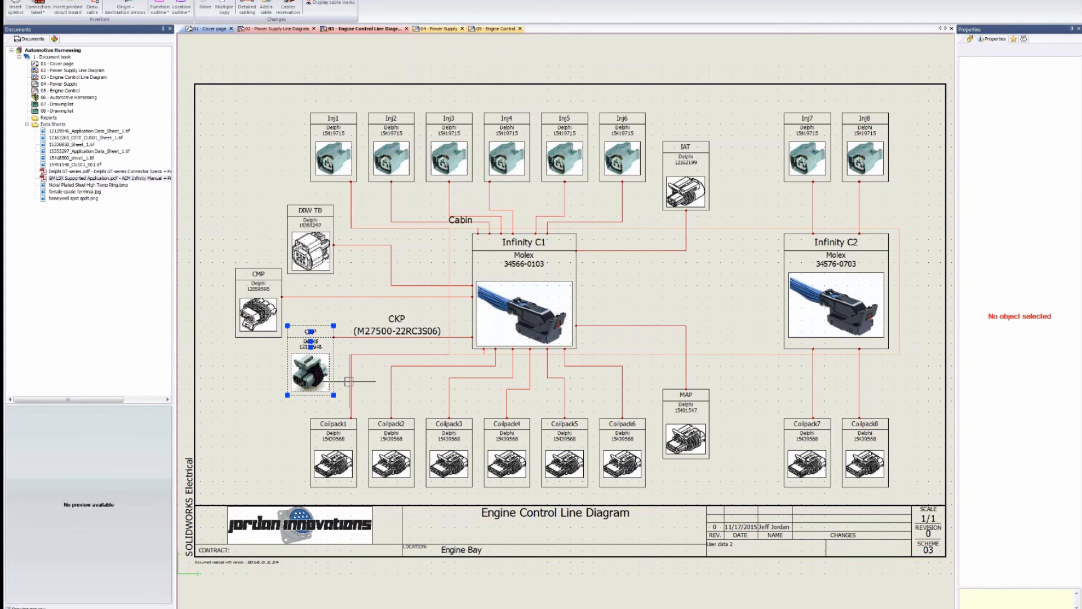
left_click(345, 333)
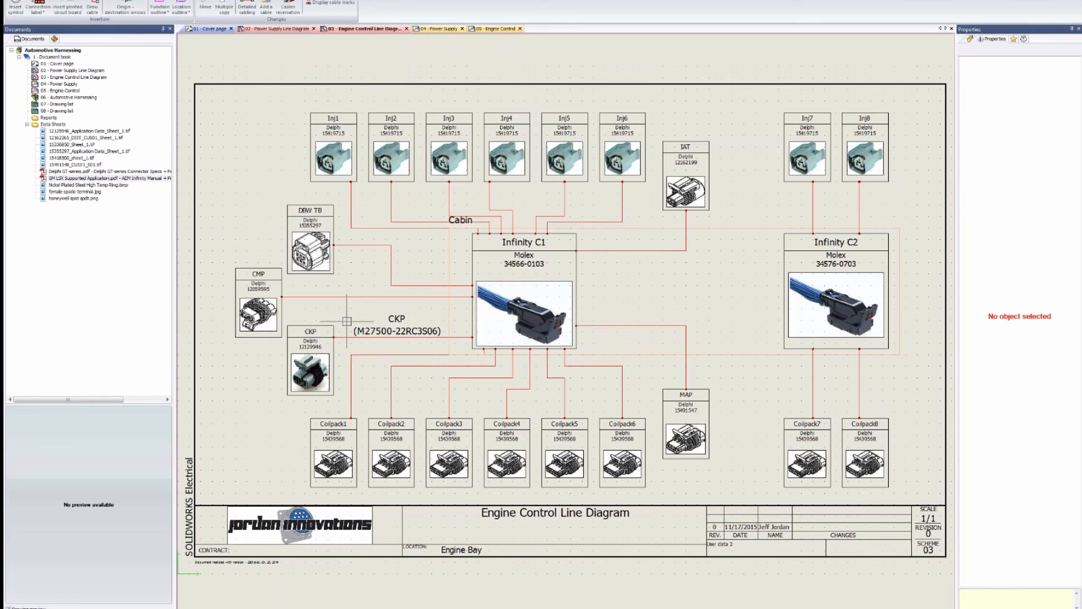
double_click(349, 337)
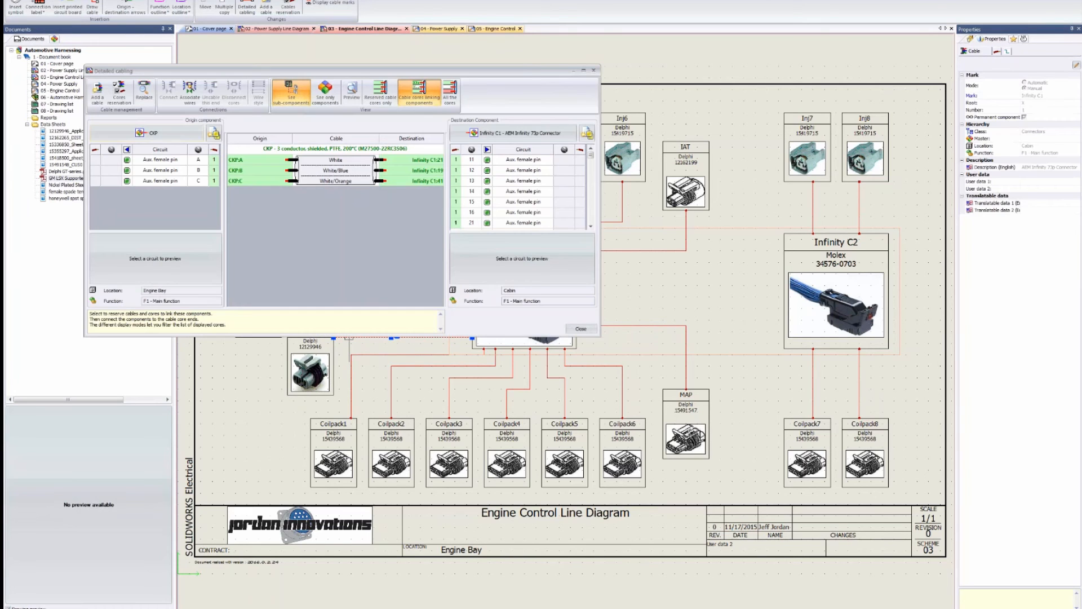
left_click(581, 329)
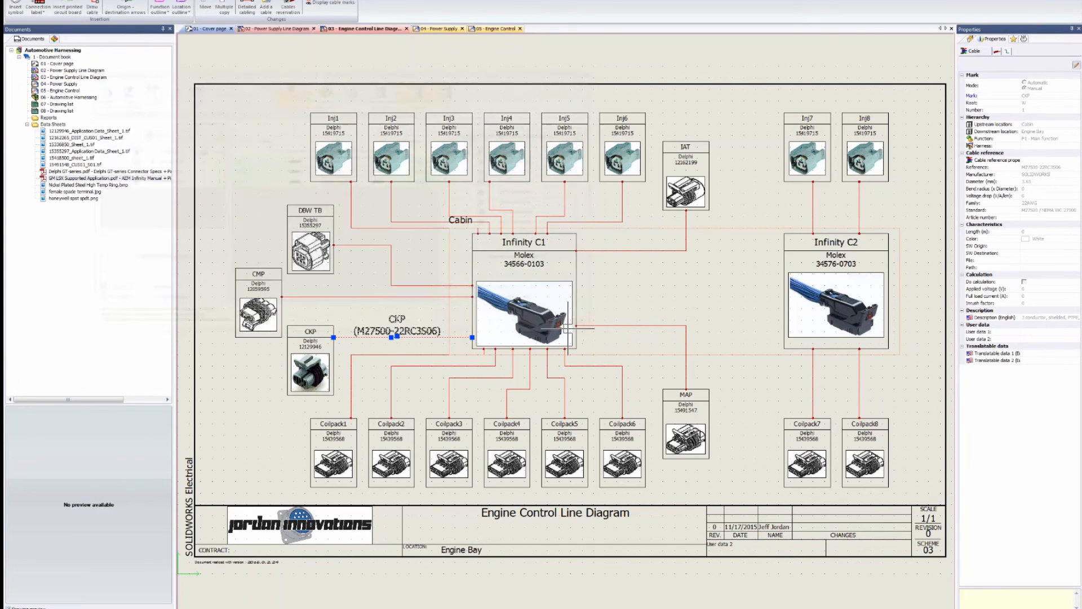
double_click(418, 335)
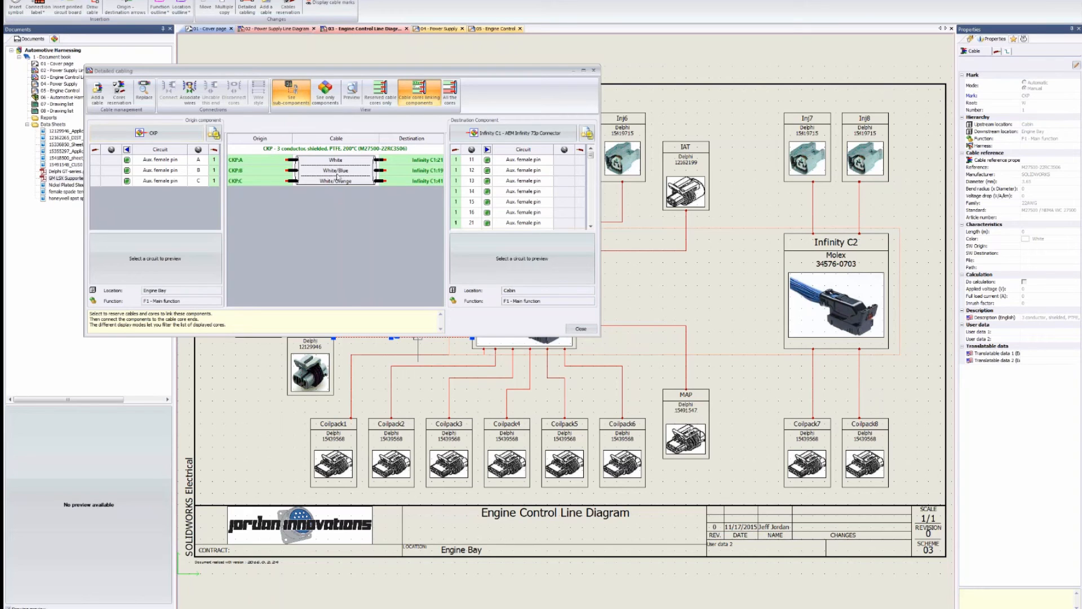
key("ctrl")
key("ctrl")
left_click(243, 161)
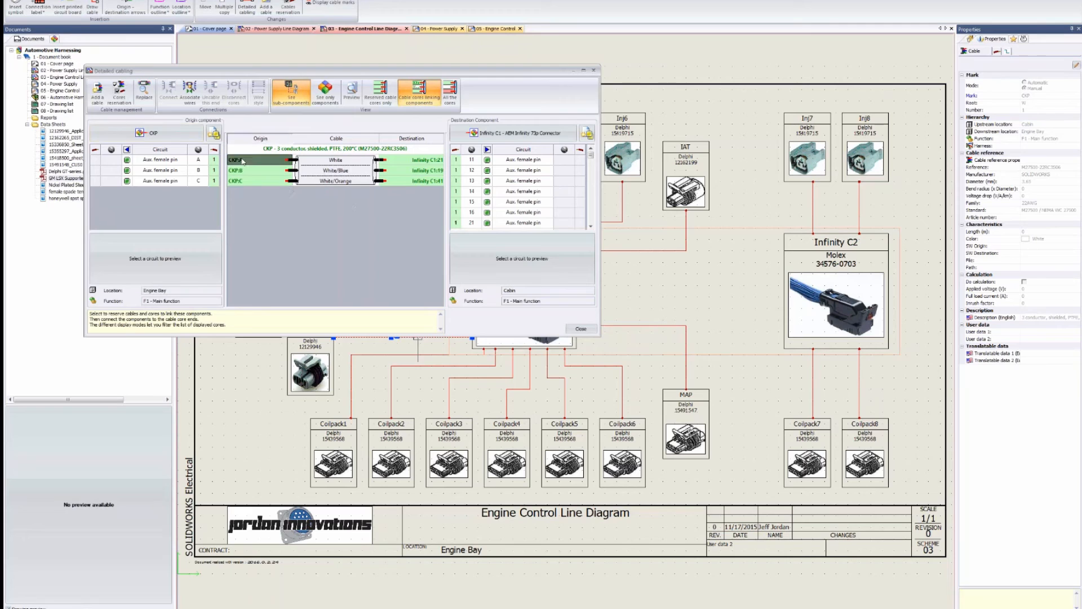
left_click(250, 171)
left_click(415, 169)
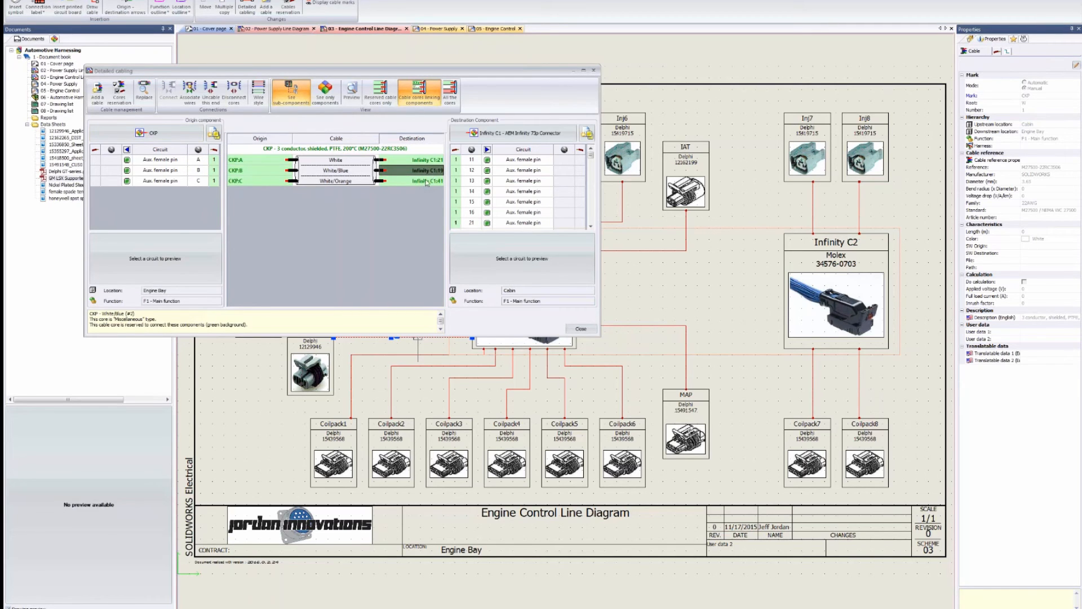
left_click(427, 181)
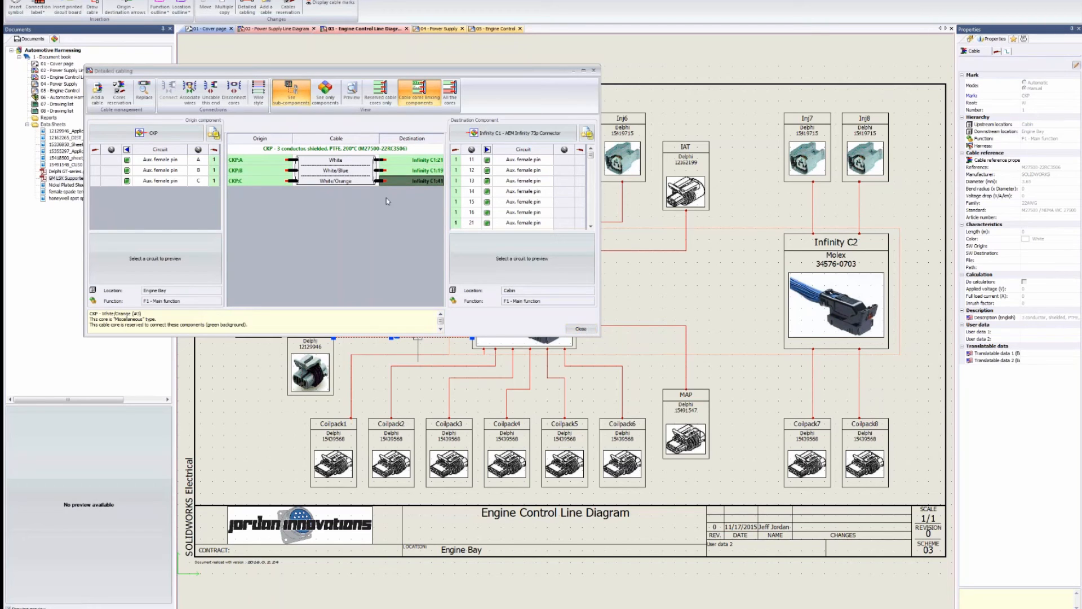
left_click(580, 329)
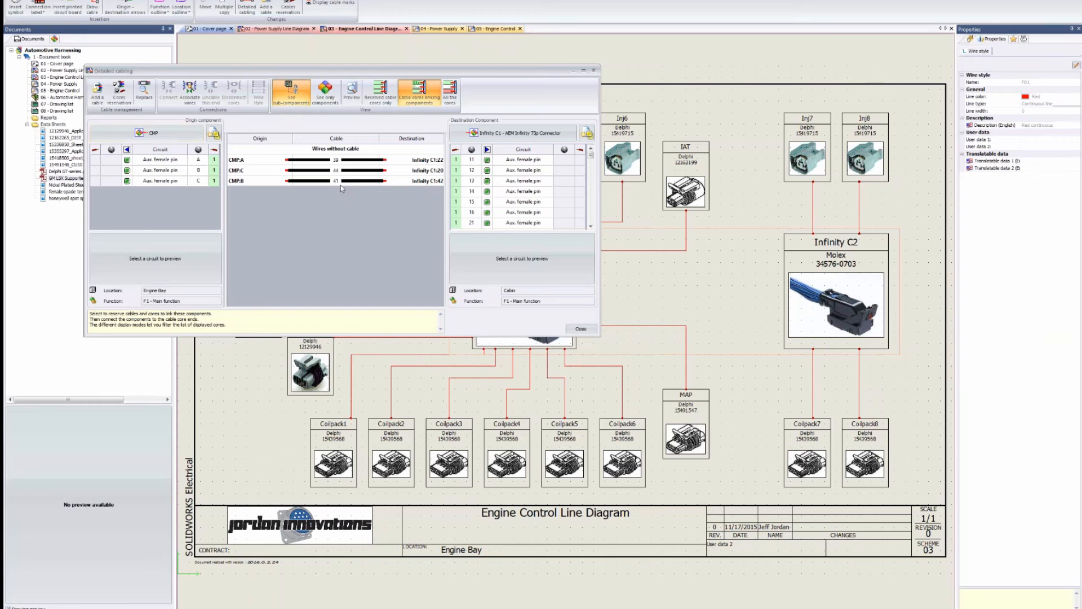
Compare the CMP connector's detailed cabling to Infinity C1 with its wiring in the Engine Control schematic.
left_click(252, 159)
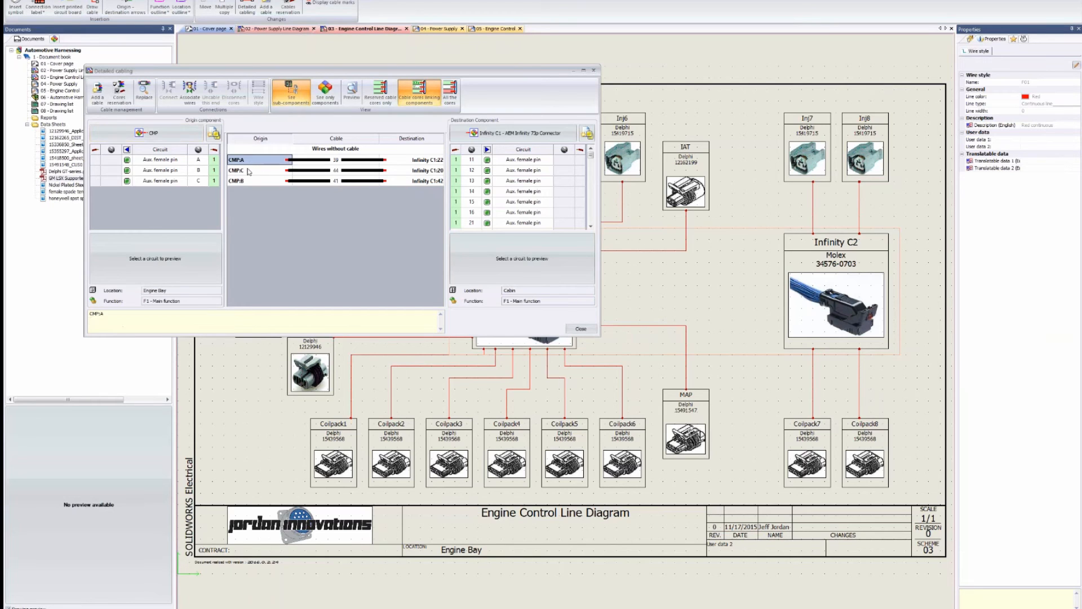
left_click(249, 180)
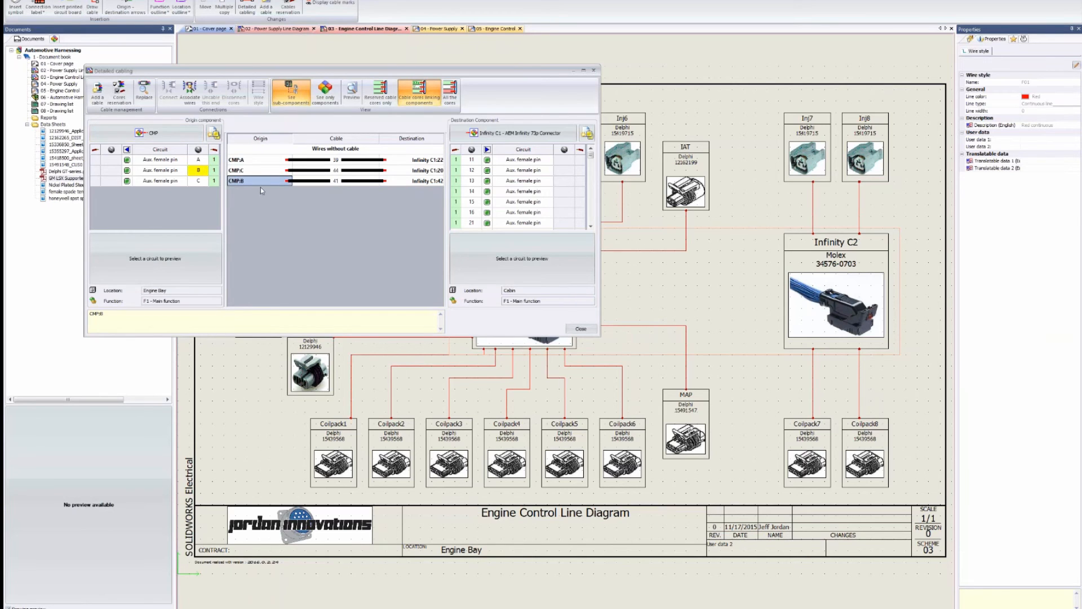
left_click(572, 329)
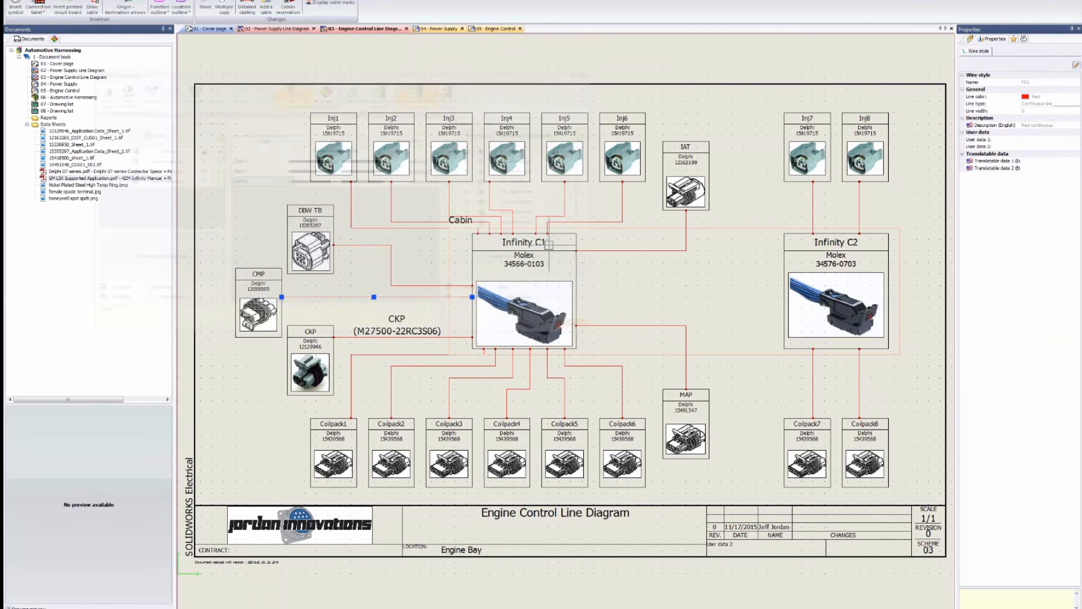
left_click(494, 28)
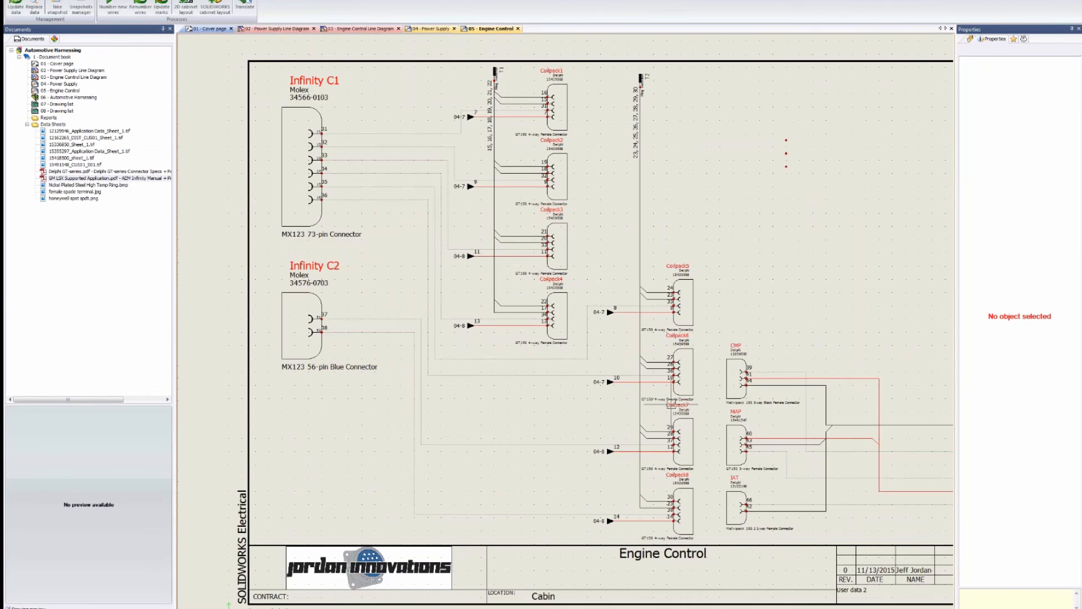
scroll(372, 294, "up", 3)
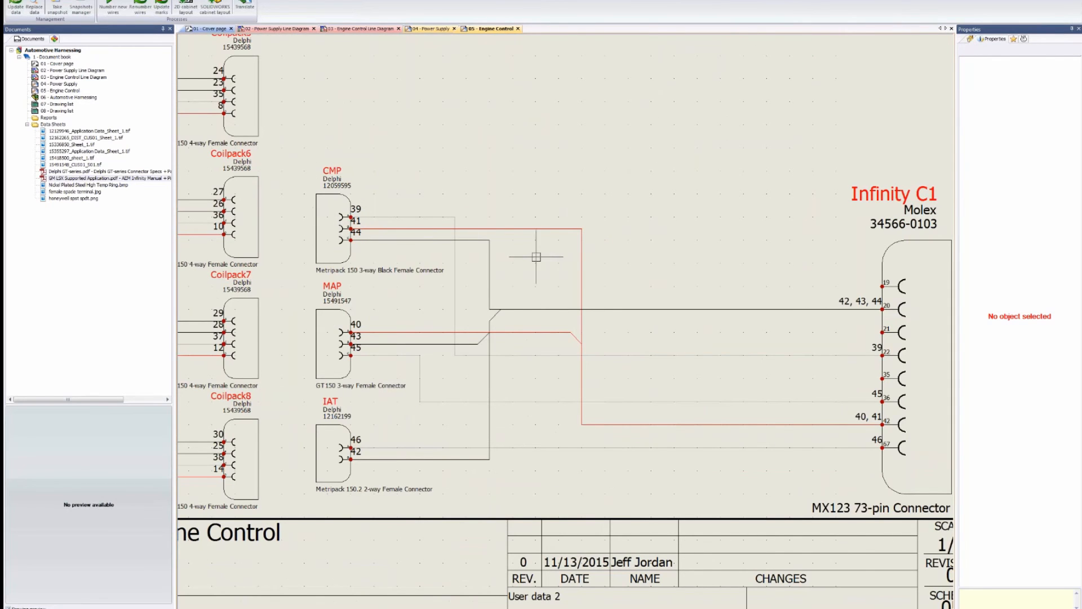
middle_click_drag(541, 258, 461, 227)
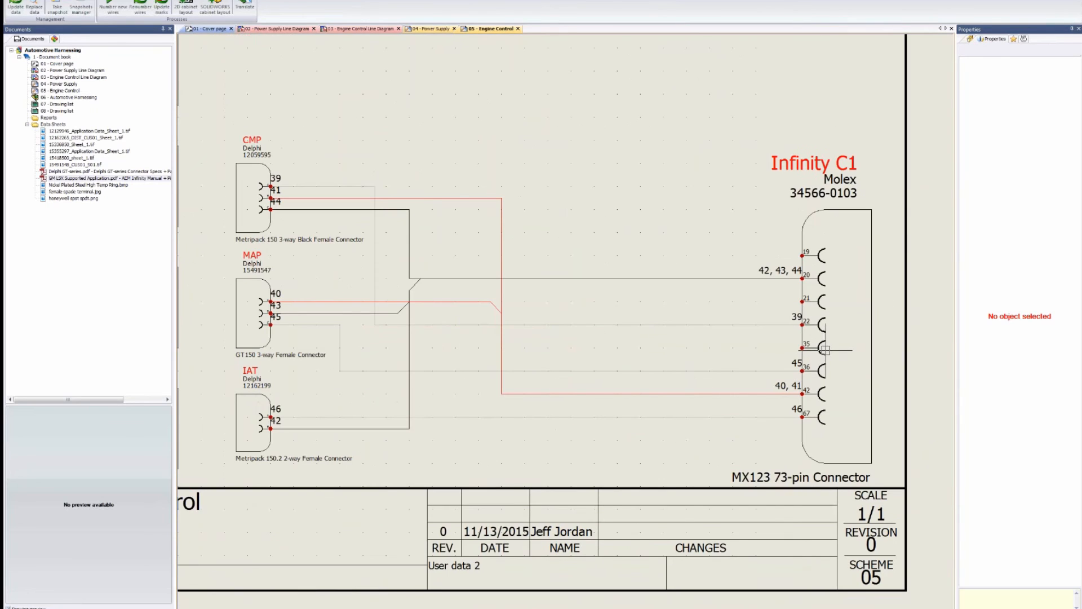
scroll(697, 382, "down", 1)
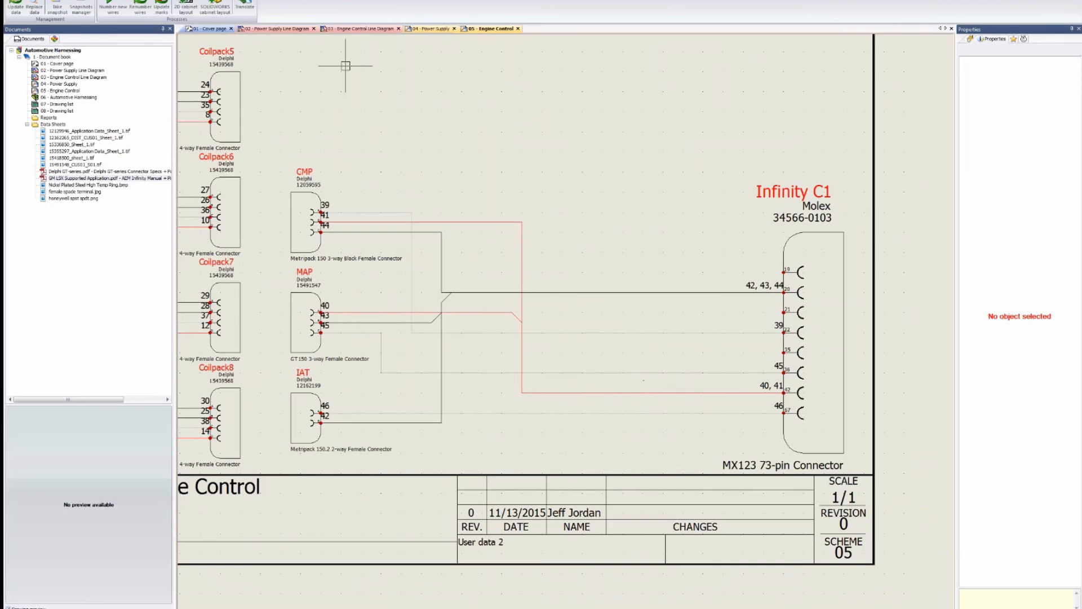
left_click(357, 28)
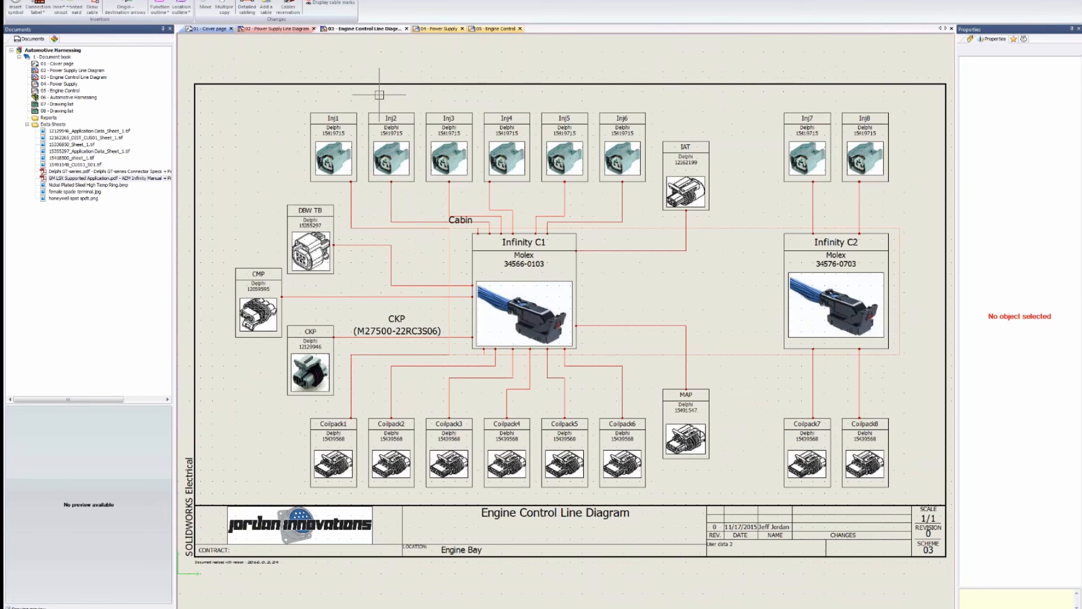
double_click(350, 299)
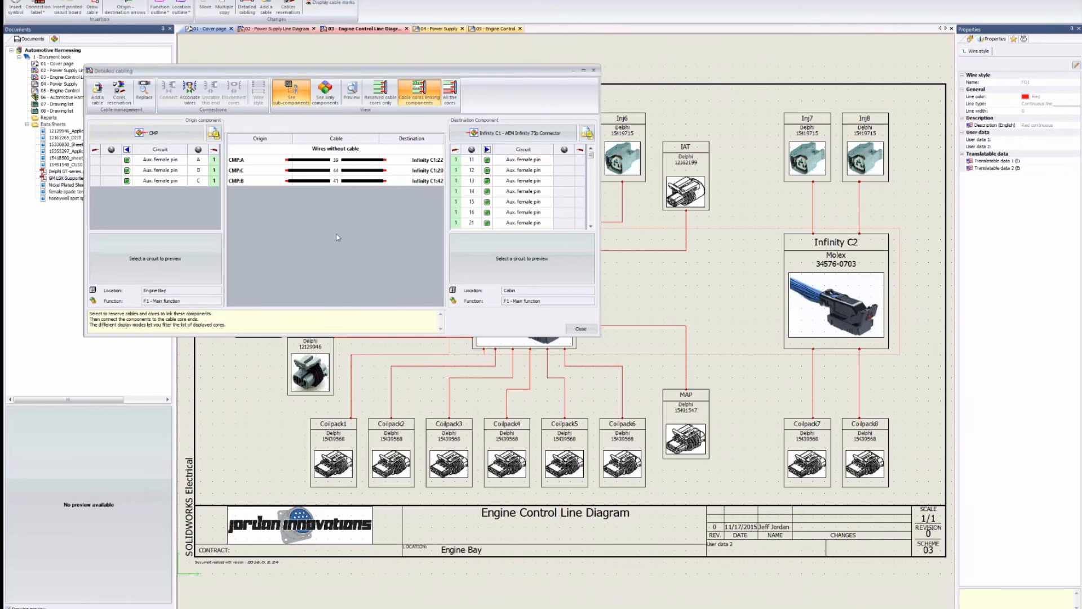
left_click(582, 329)
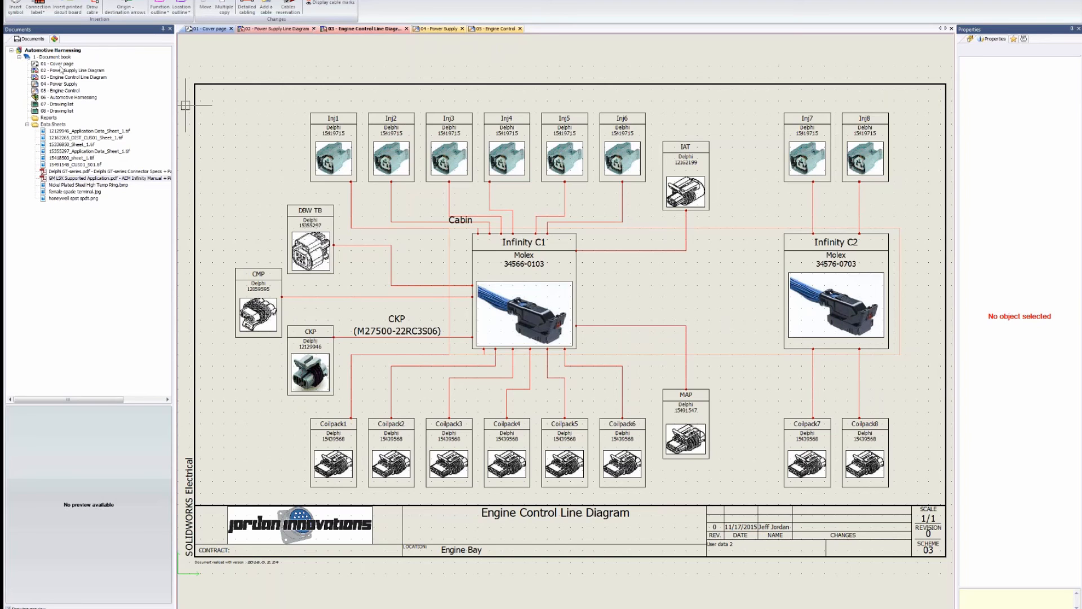
Close the Engine Control and Power Supply schematics and both line diagrams, keeping only the Cover page open.
left_click(520, 29)
left_click(462, 28)
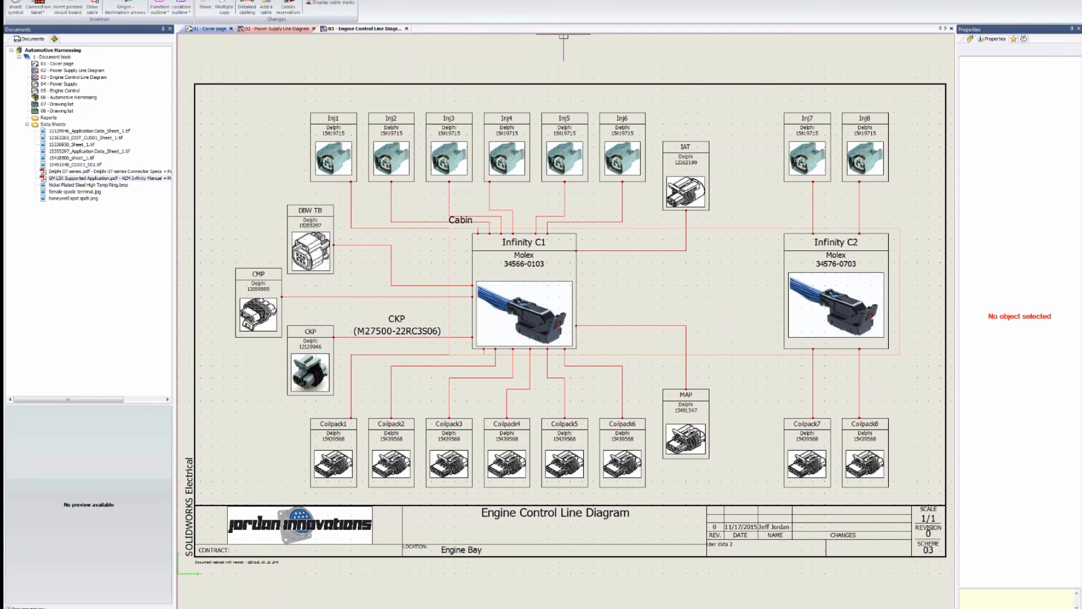
left_click(406, 29)
left_click(325, 29)
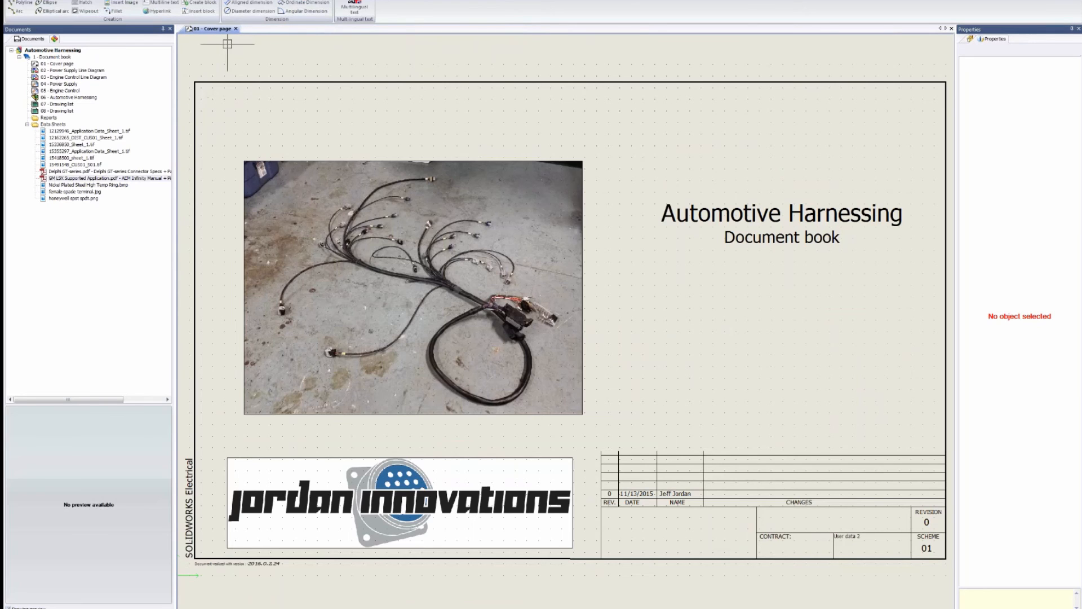
Open the project's report manager, enlarge it, and review the wire tags, Bill of Materials, line style, cables and drawings list reports.
left_click(149, 105)
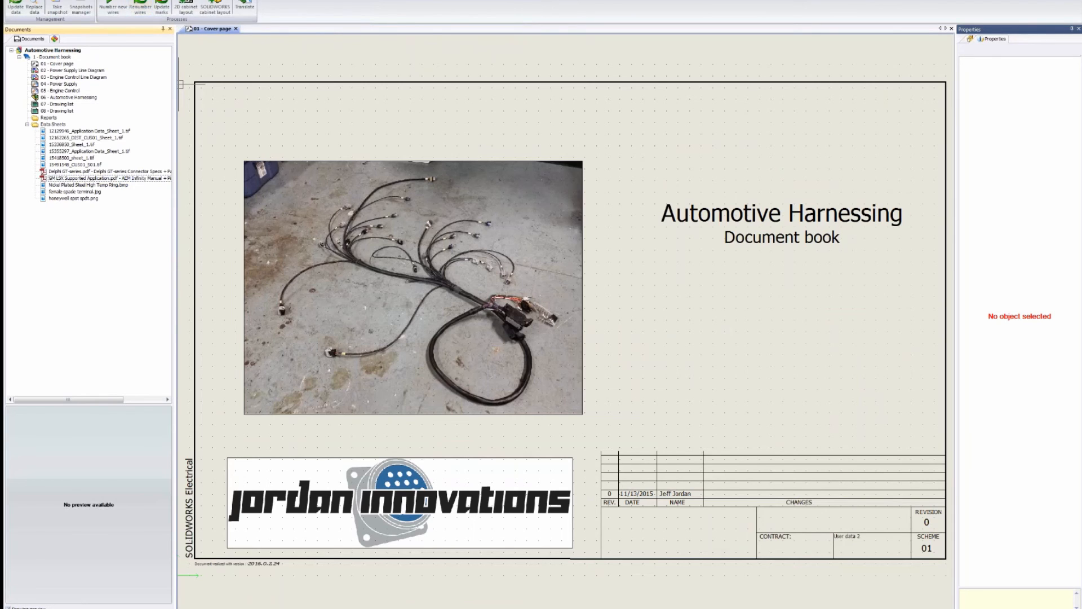
left_click(350, 4)
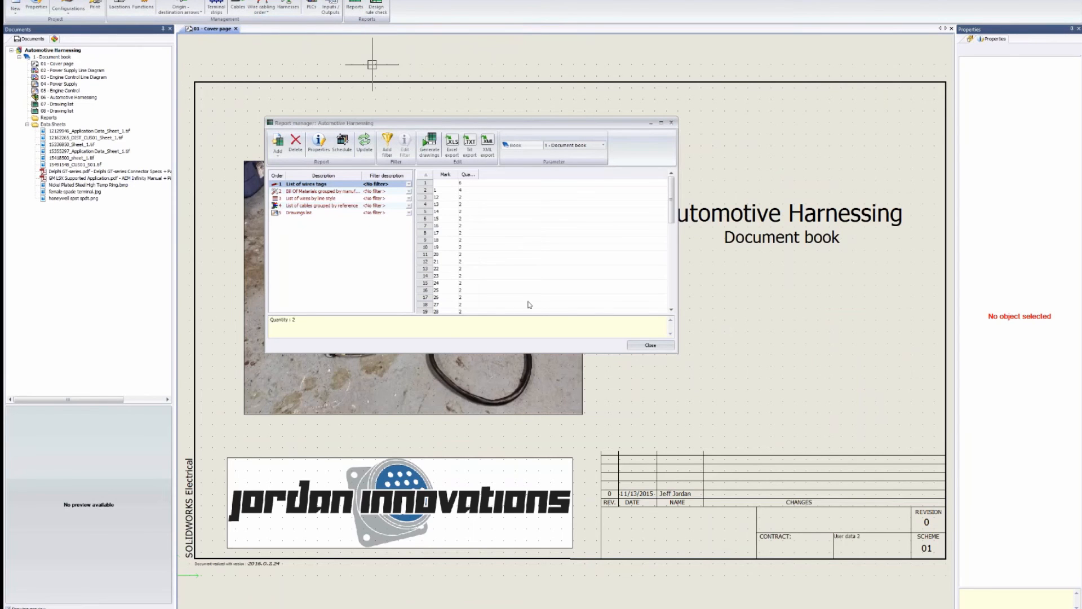
left_click_drag(677, 354, 696, 373)
left_click_drag(742, 403, 767, 419)
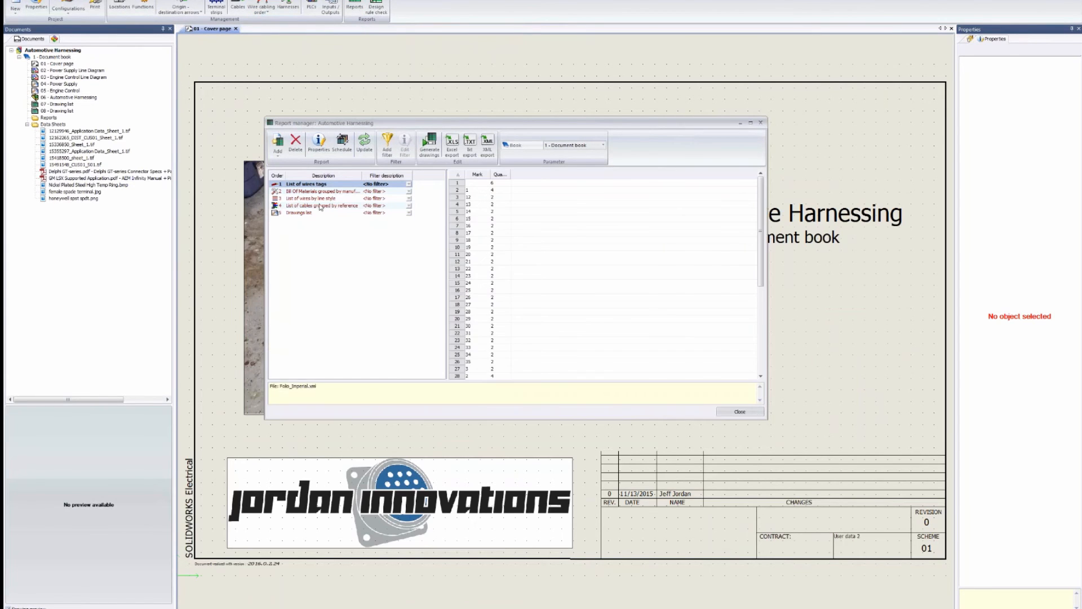
left_click(316, 192)
left_click(315, 198)
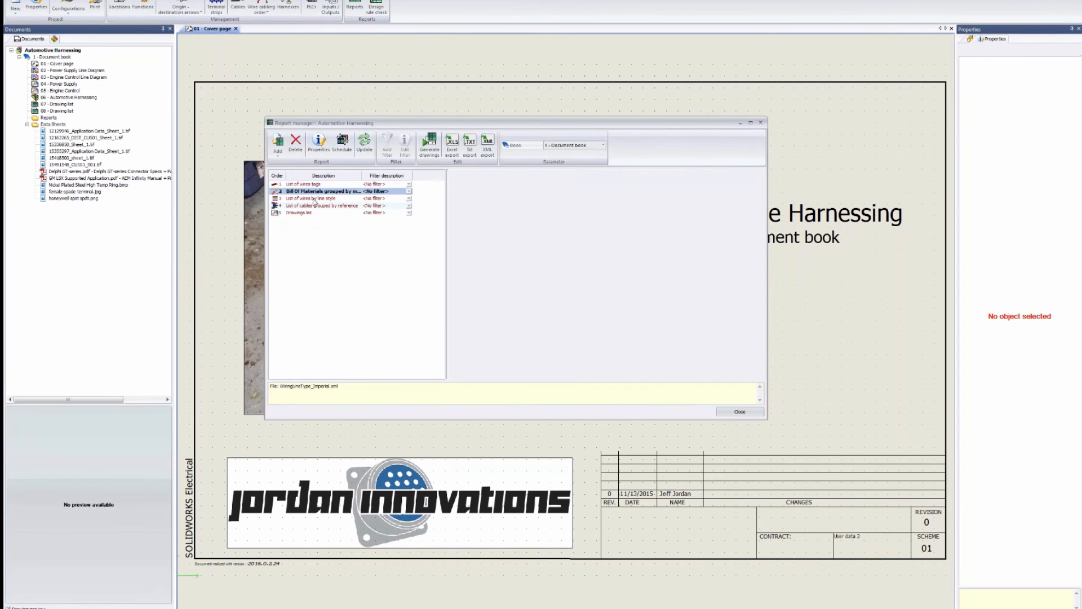
left_click(311, 205)
left_click(307, 212)
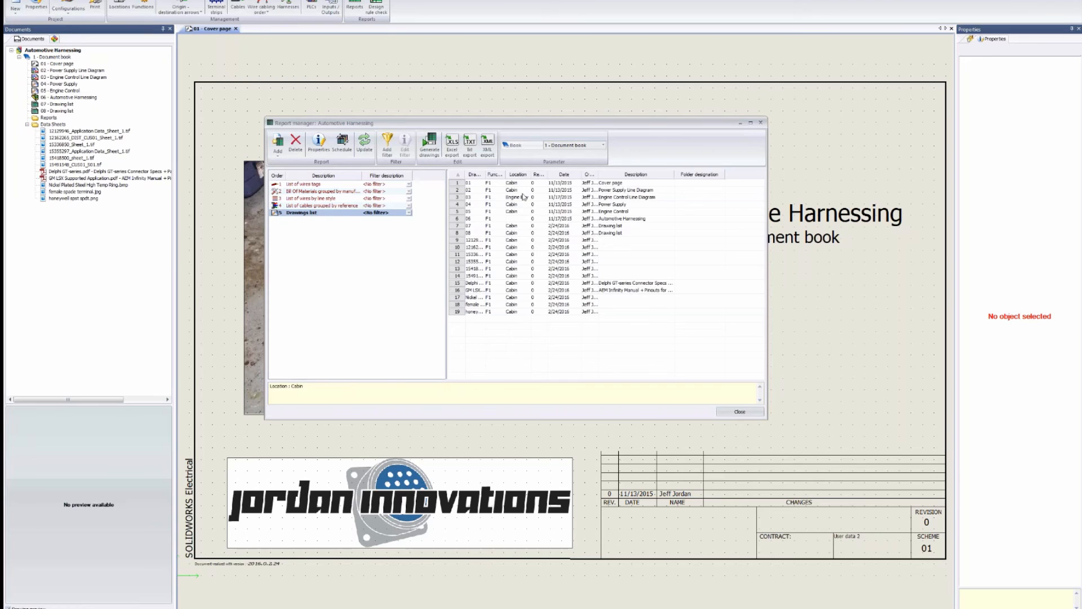
Widen the drawing and description columns of the drawings list report, check the Delphi GT-series.pdf entry, and close the report manager.
left_click_drag(485, 175, 533, 177)
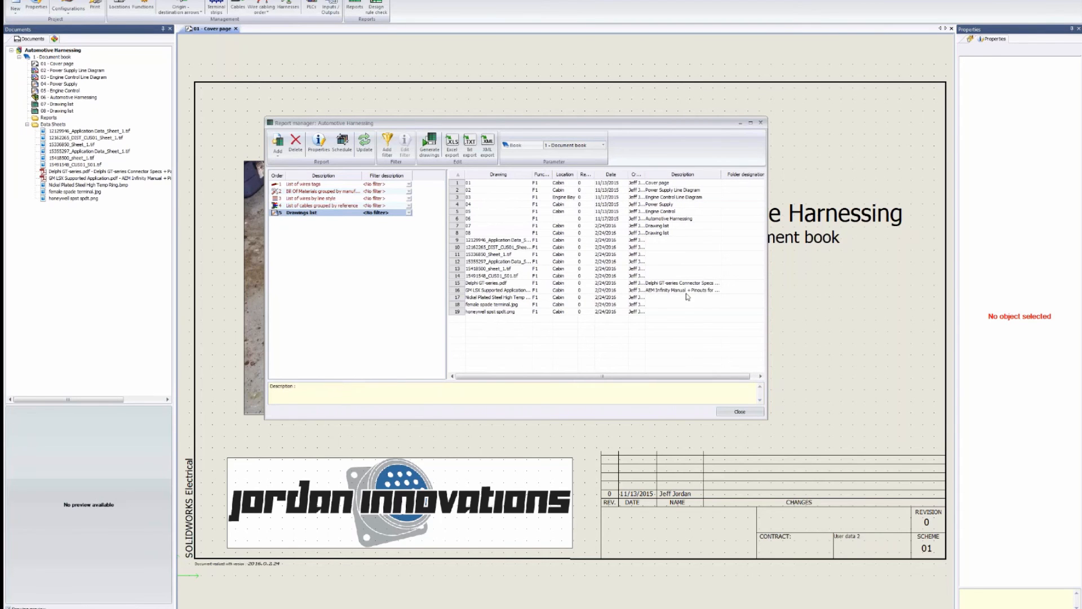
left_click_drag(724, 175, 741, 175)
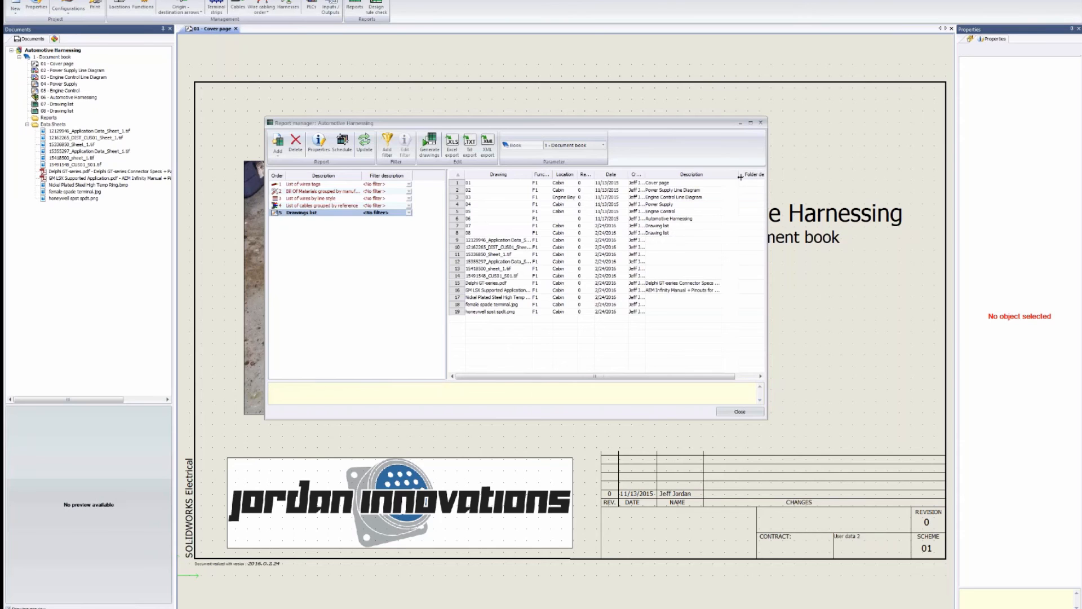
left_click(498, 283)
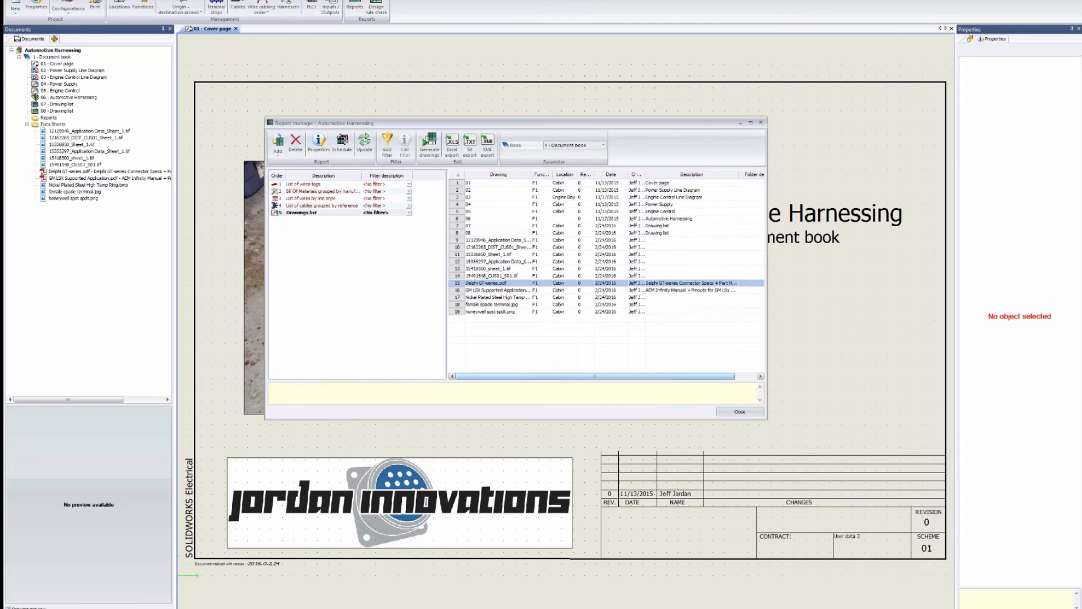
left_click(725, 412)
Open the Delphi GT-series.pdf data sheet, review its GT 150 terminal specifications and connector part numbers, and close it.
double_click(62, 171)
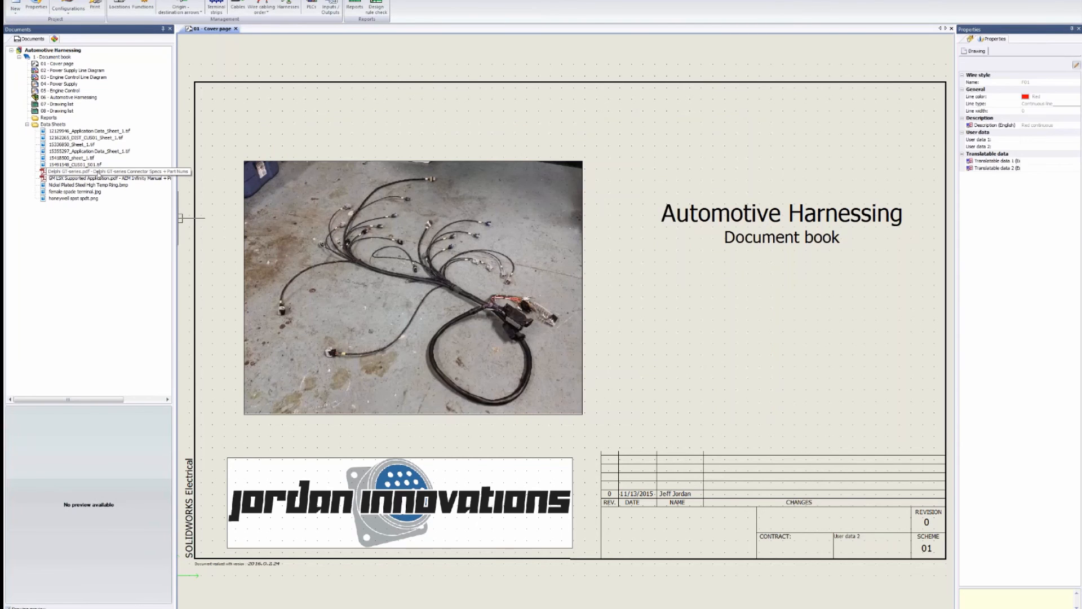
scroll(594, 256, "down", 15)
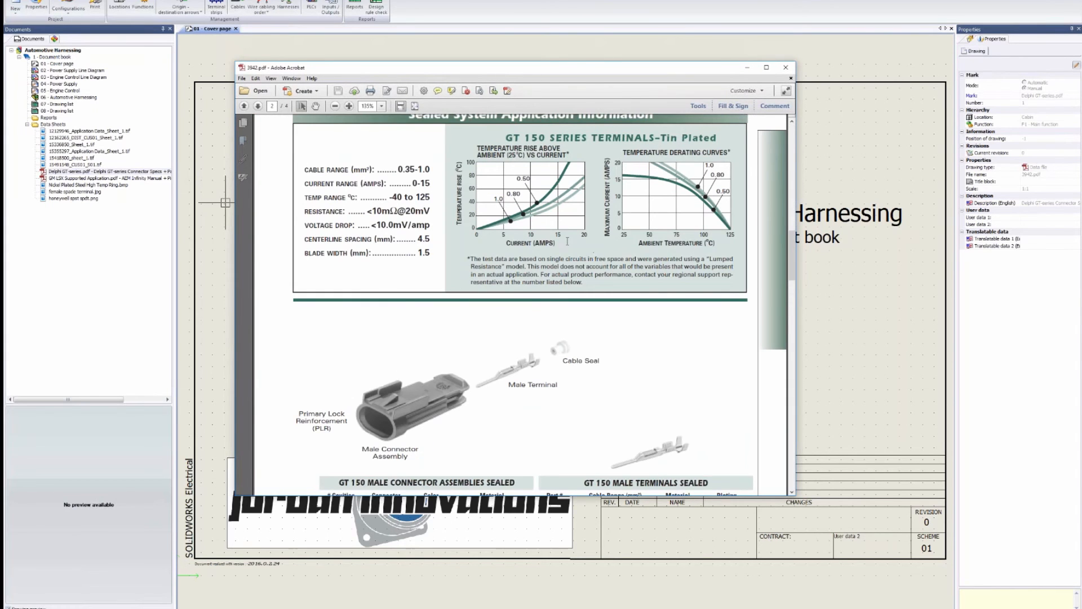
scroll(565, 242, "down", 5)
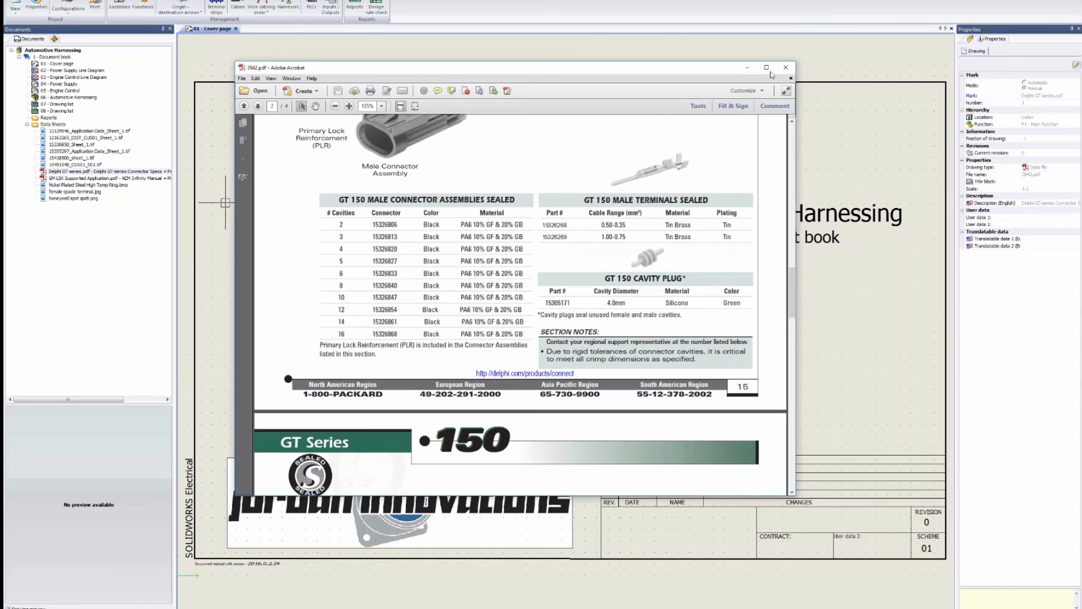
left_click(785, 69)
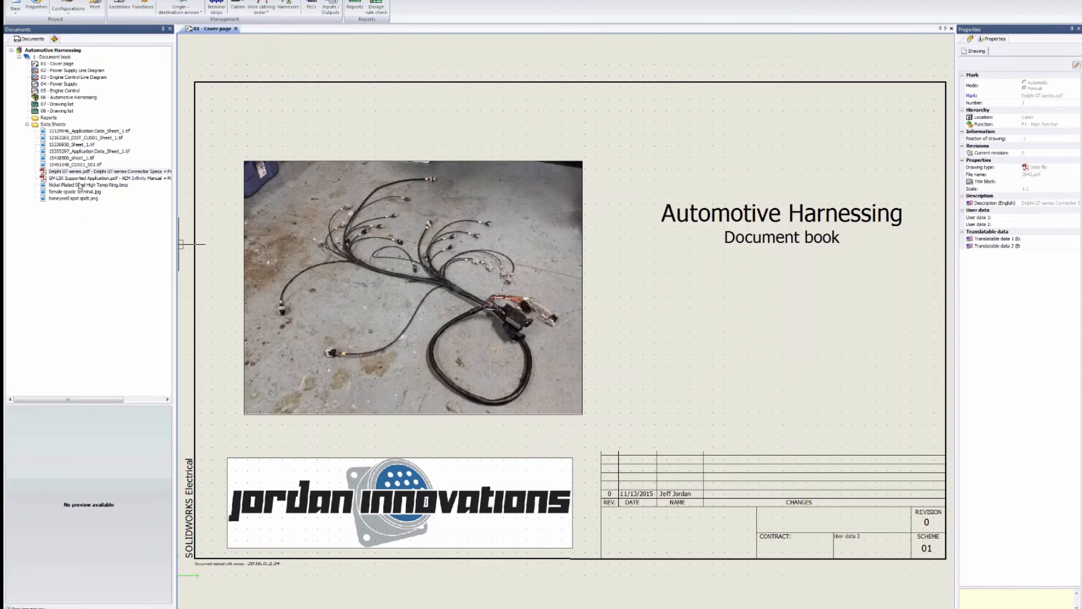
Reopen the report manager and examine the list of wire tags, widening and sorting the Mark column and restoring the row-number order.
left_click(355, 7)
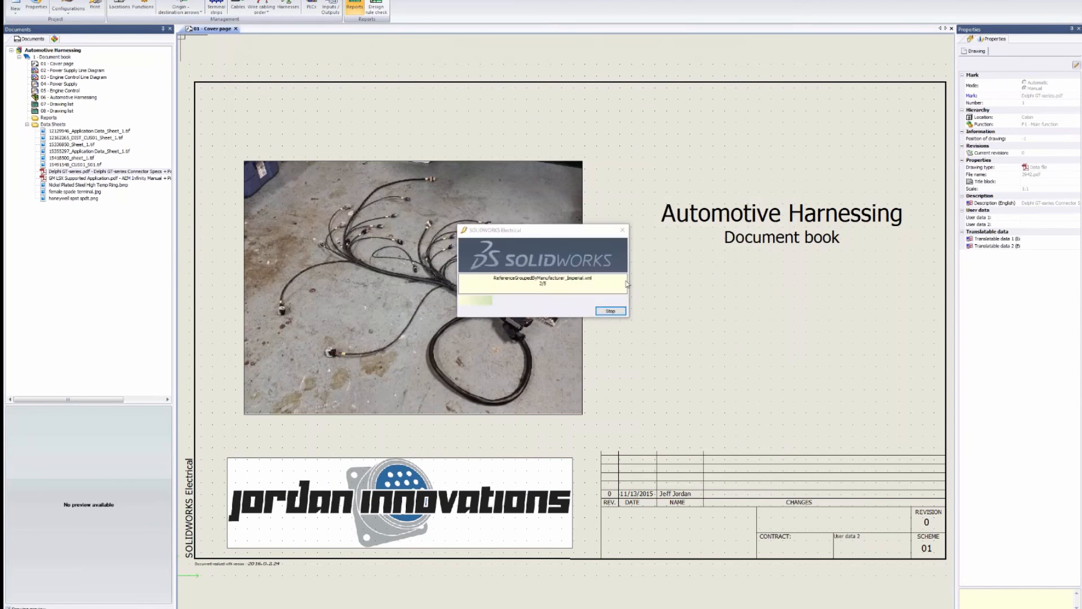
left_click(317, 212)
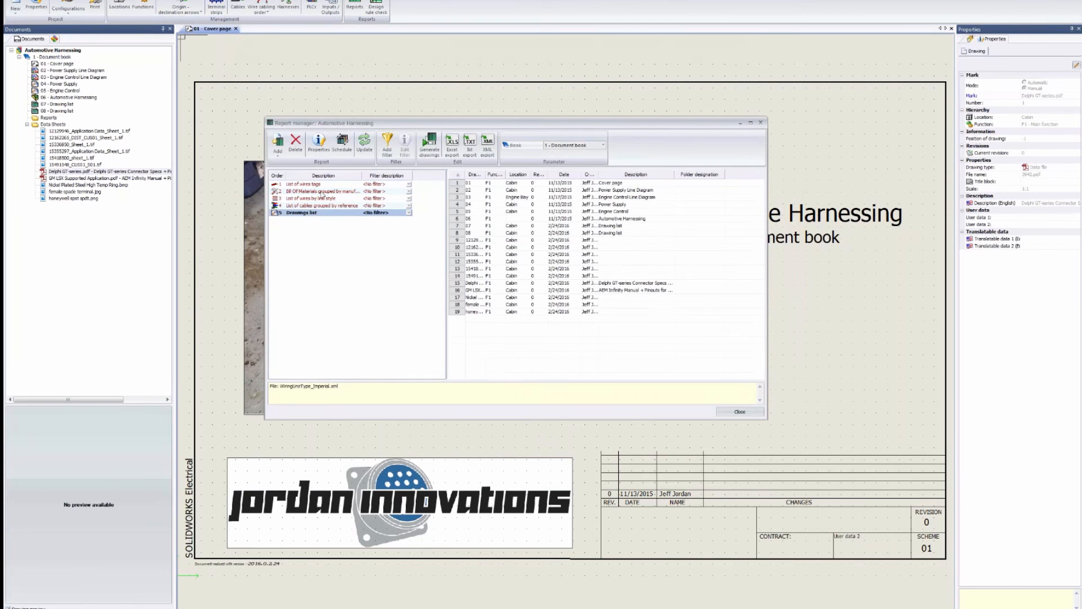
left_click(322, 184)
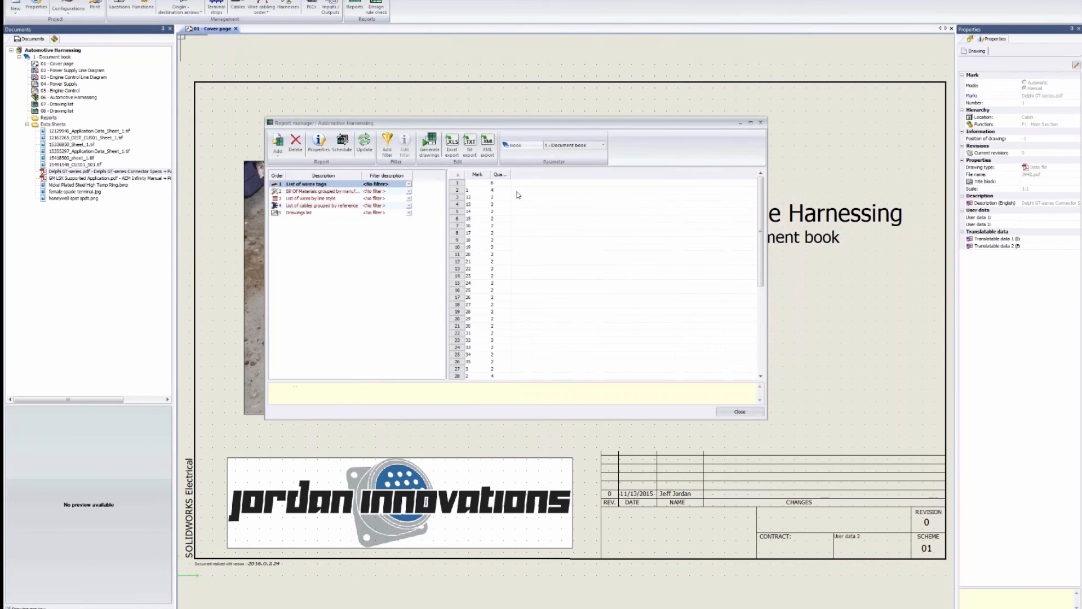
left_click_drag(490, 175, 507, 175)
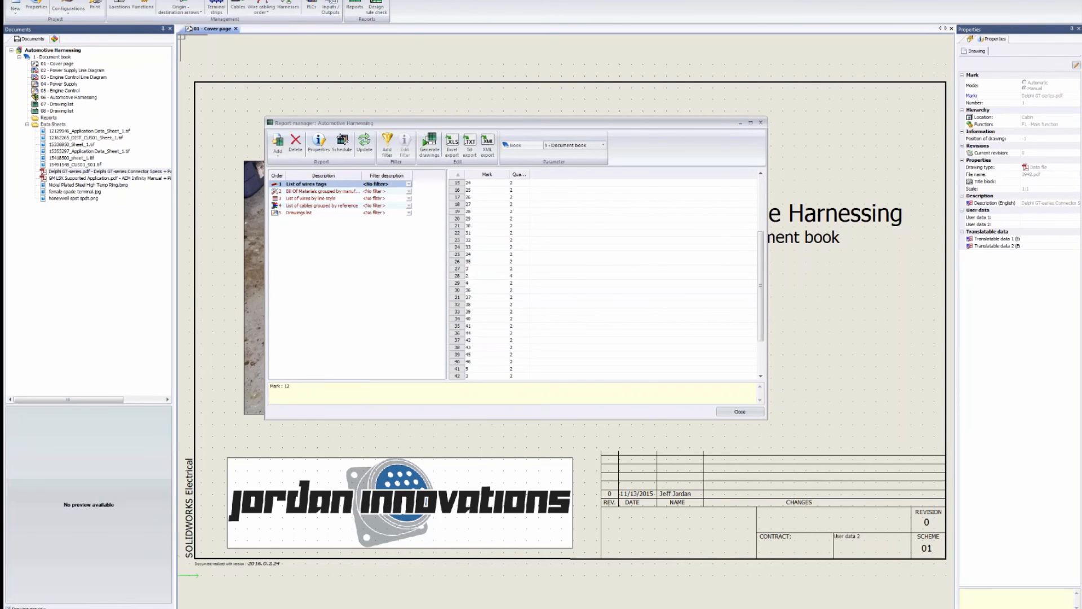
left_click(488, 175)
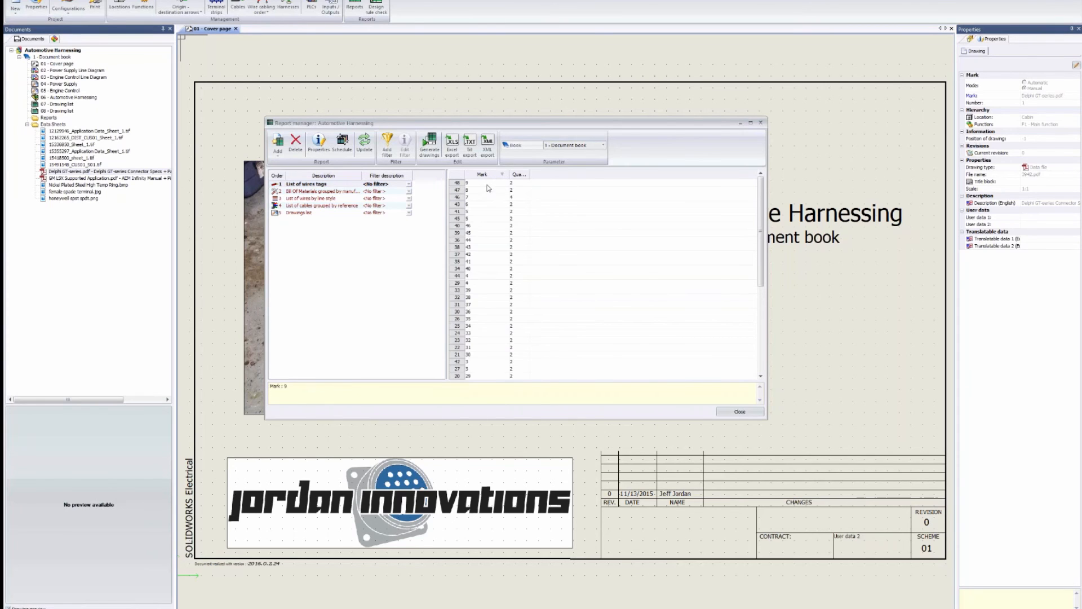
left_click(459, 174)
scroll(485, 201, "down", 5)
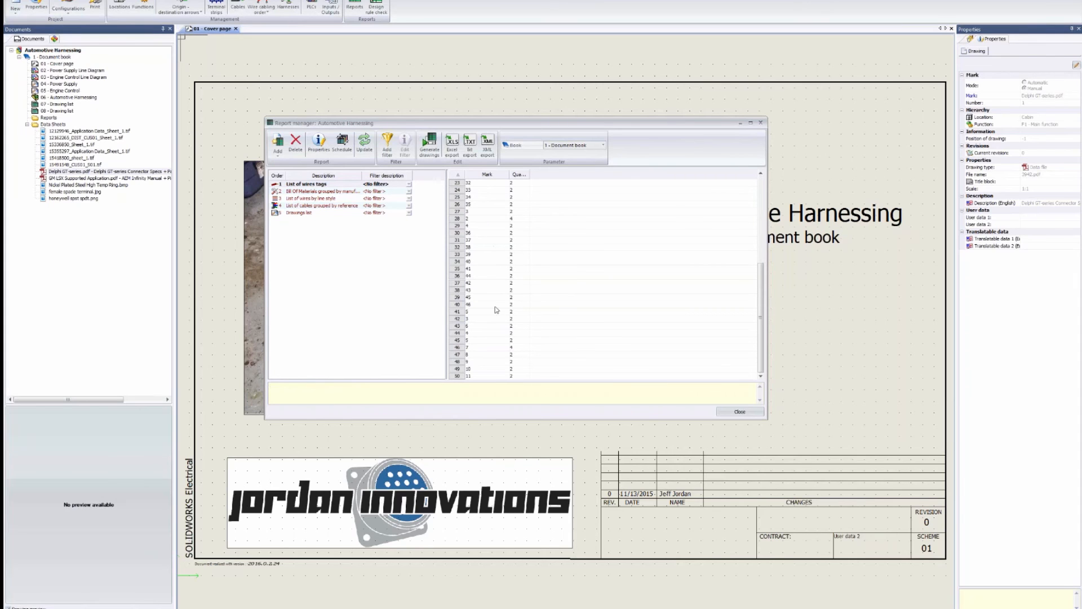
scroll(486, 354, "down", 1)
scroll(486, 354, "up", 5)
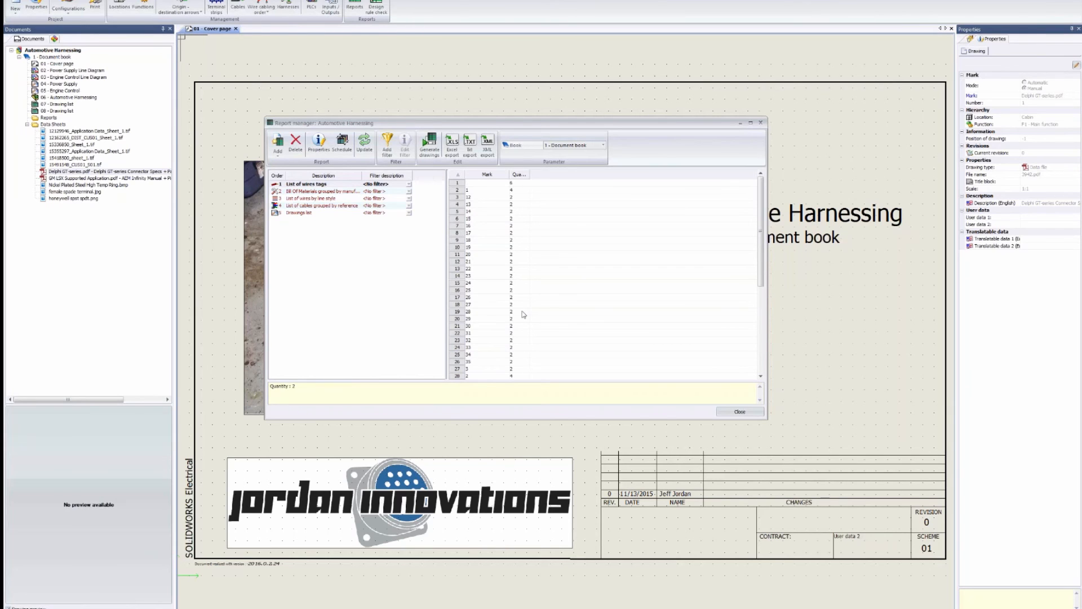
Review the Bill of Materials, wires by line style with a wider Origin column, and cables reports, returning to the Bill of Materials.
left_click(324, 191)
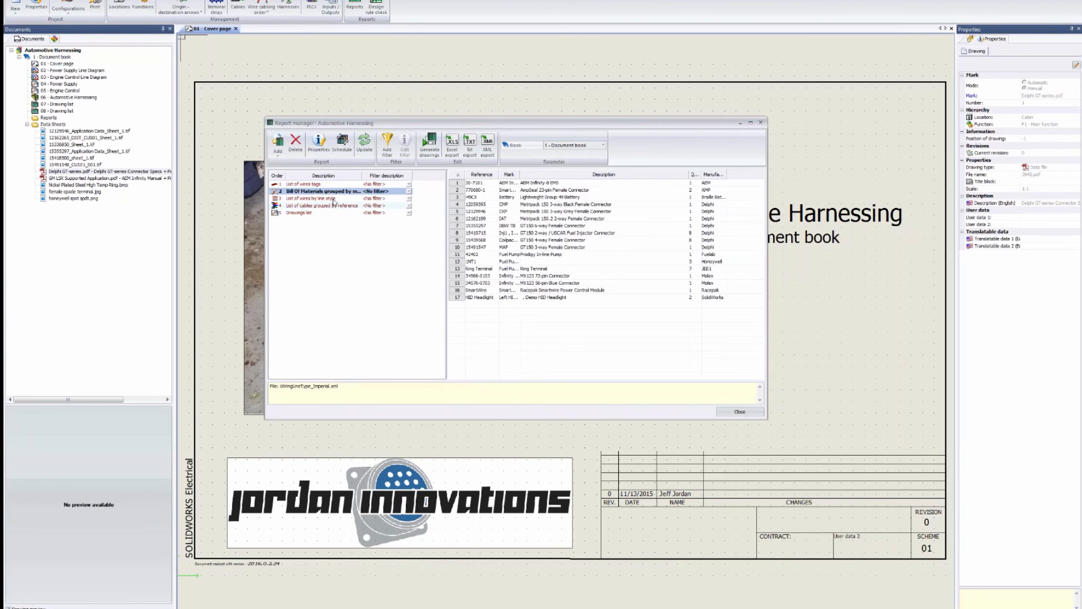
left_click(333, 200)
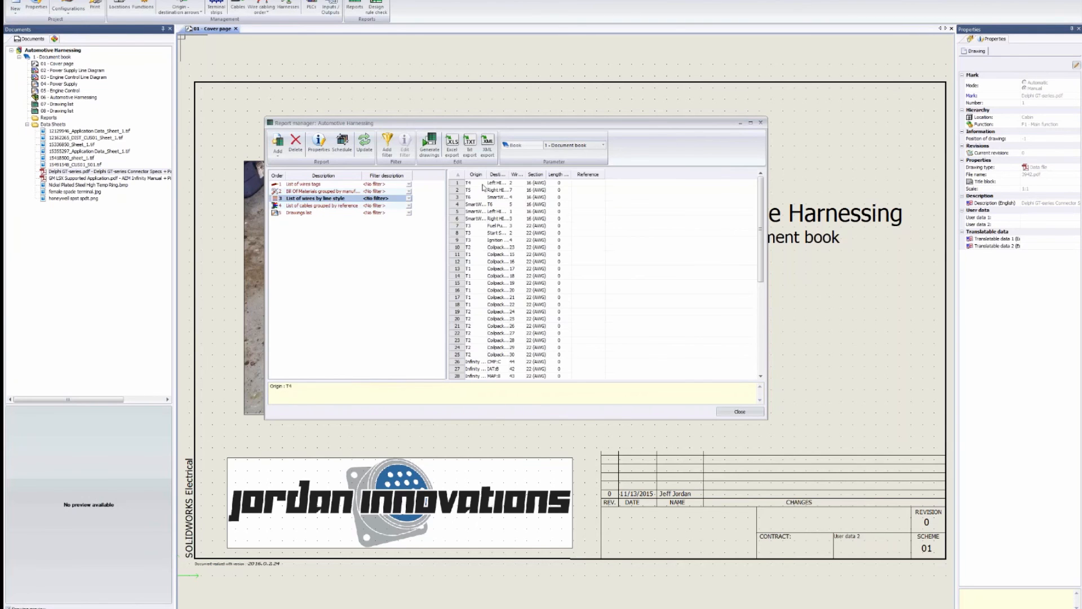
left_click_drag(487, 175, 516, 176)
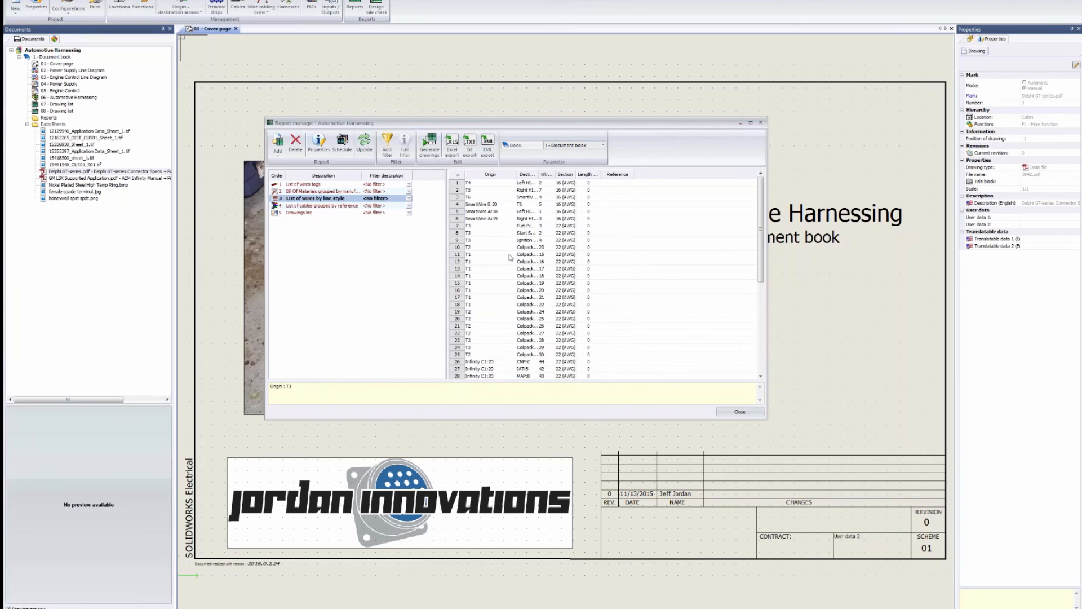
left_click(327, 207)
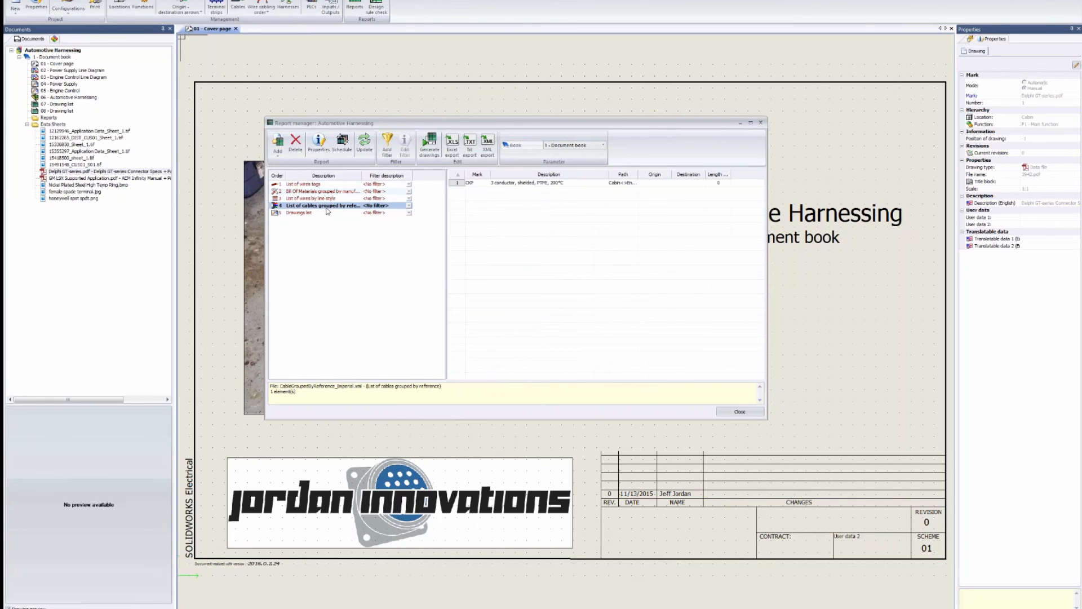
left_click(328, 213)
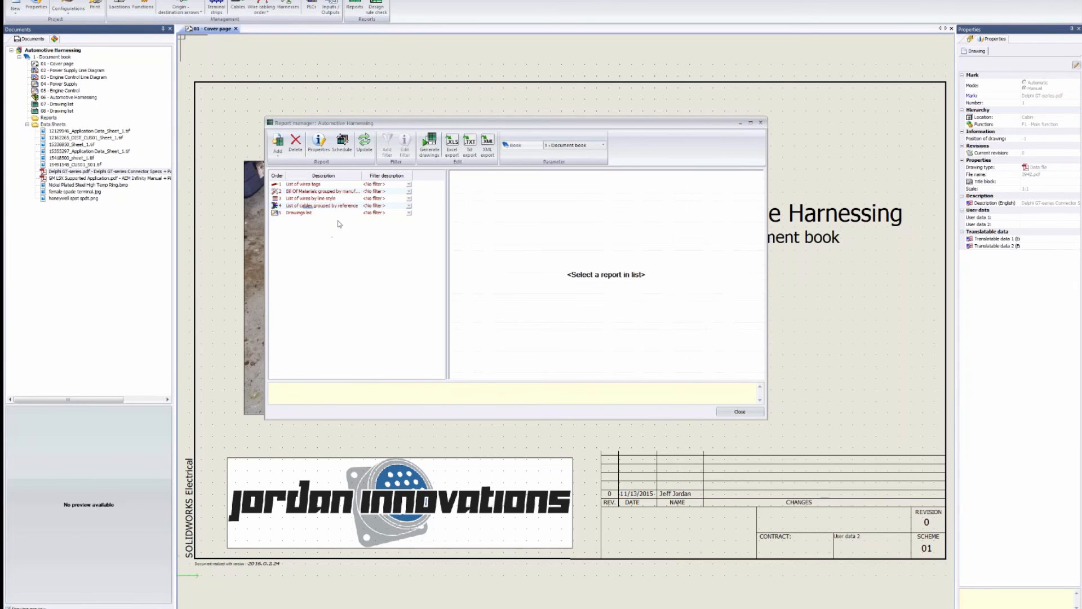
left_click(332, 192)
left_click(336, 185)
left_click(337, 191)
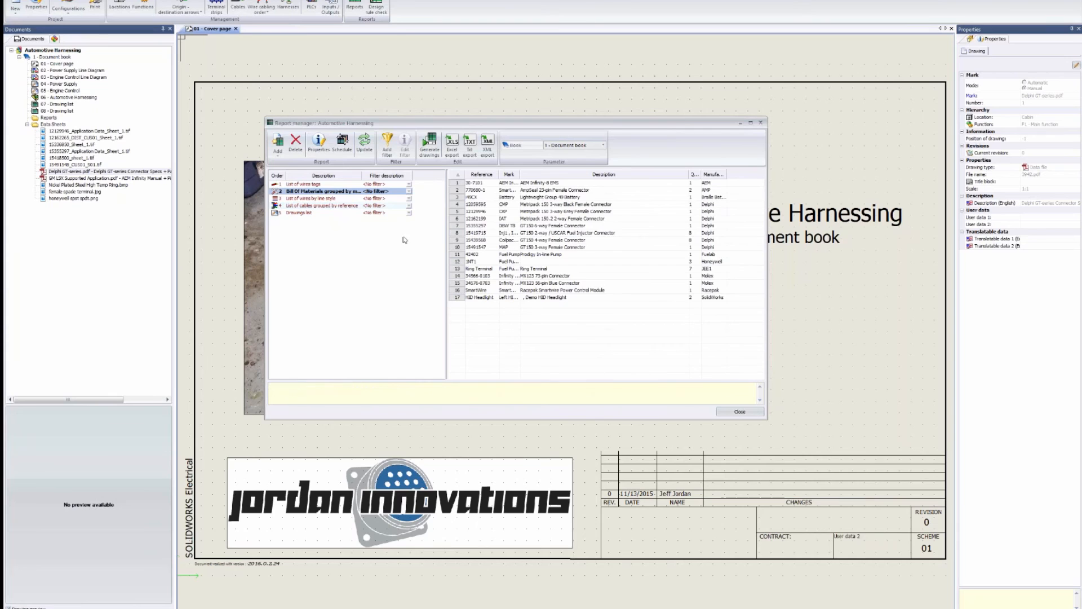
Start generating report drawings and set the Reports folder as destination for the wire tags, Bill of Materials, line style and cables reports.
left_click(429, 144)
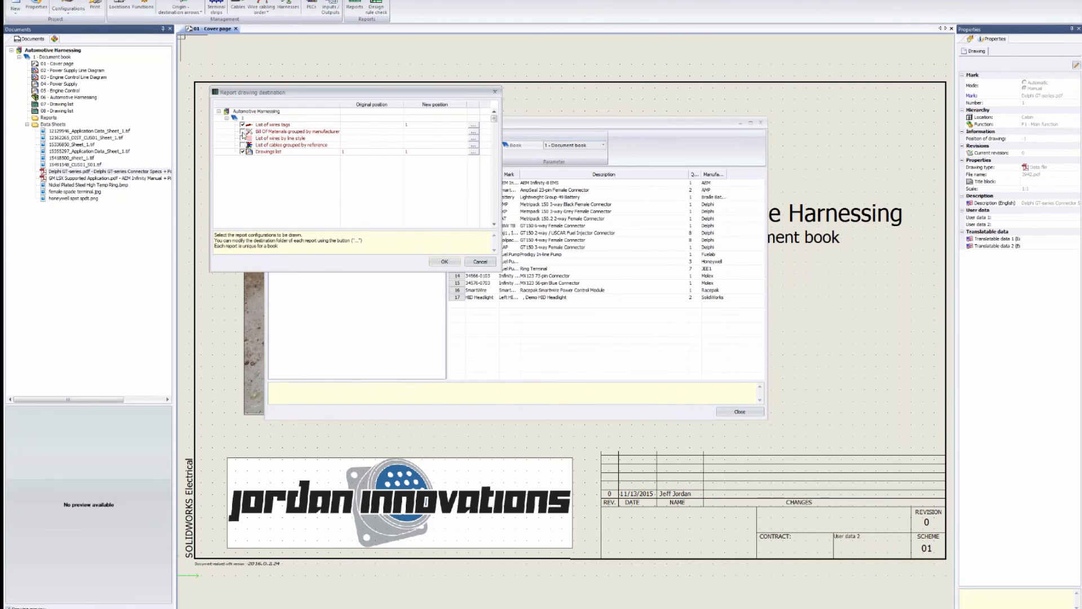
left_click(474, 125)
left_click(271, 149)
left_click(536, 282)
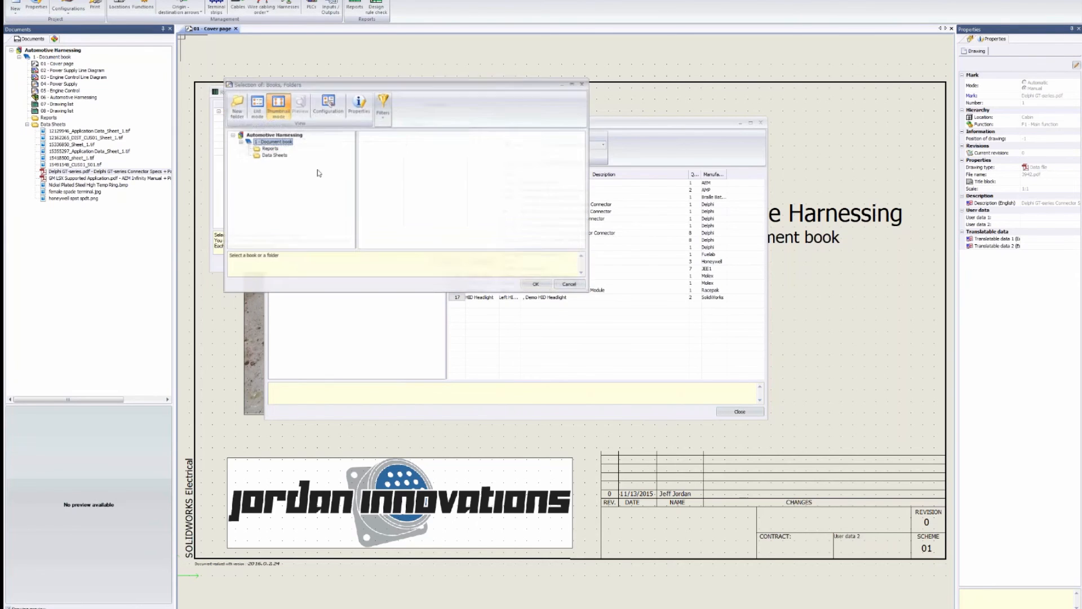
left_click(270, 148)
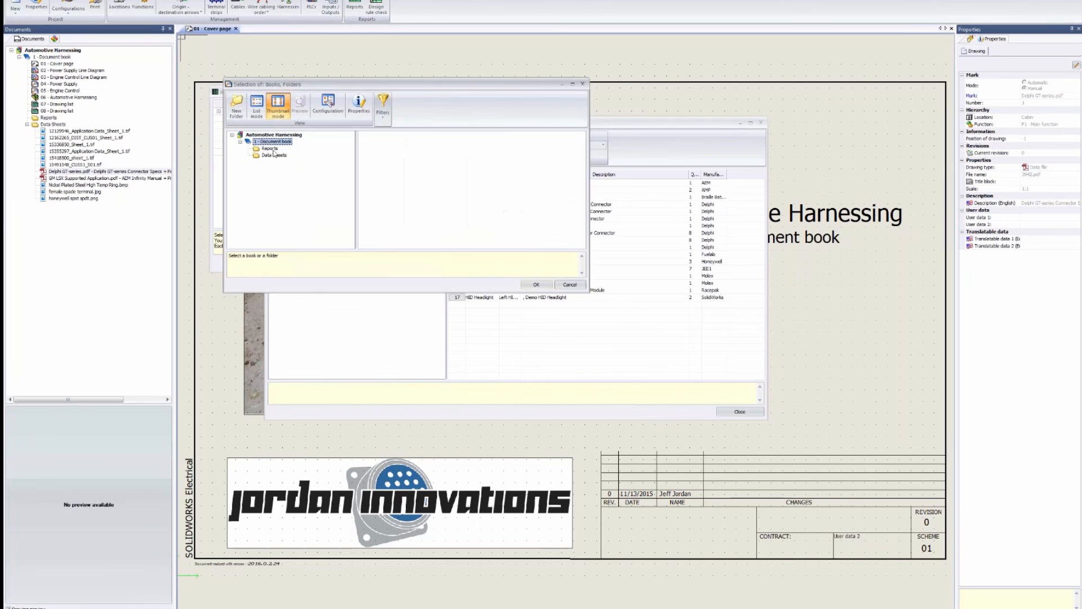
left_click(537, 285)
left_click(474, 138)
left_click(526, 284)
left_click(473, 145)
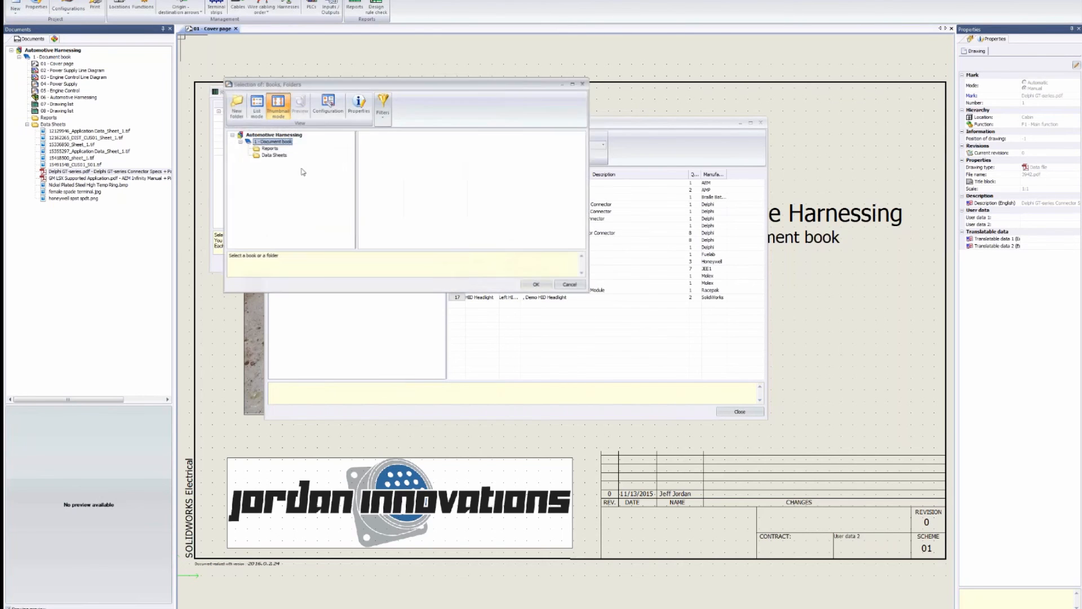
left_click(536, 285)
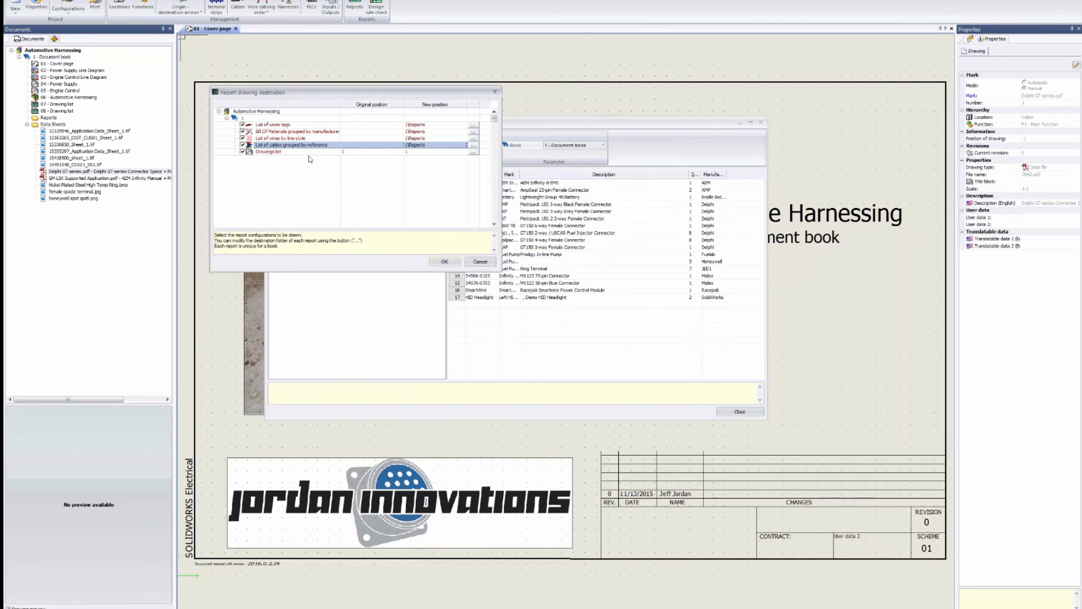
Generate all five report drawings, keeping the drawings list in the document book, and close the report summary and report manager.
left_click(272, 153)
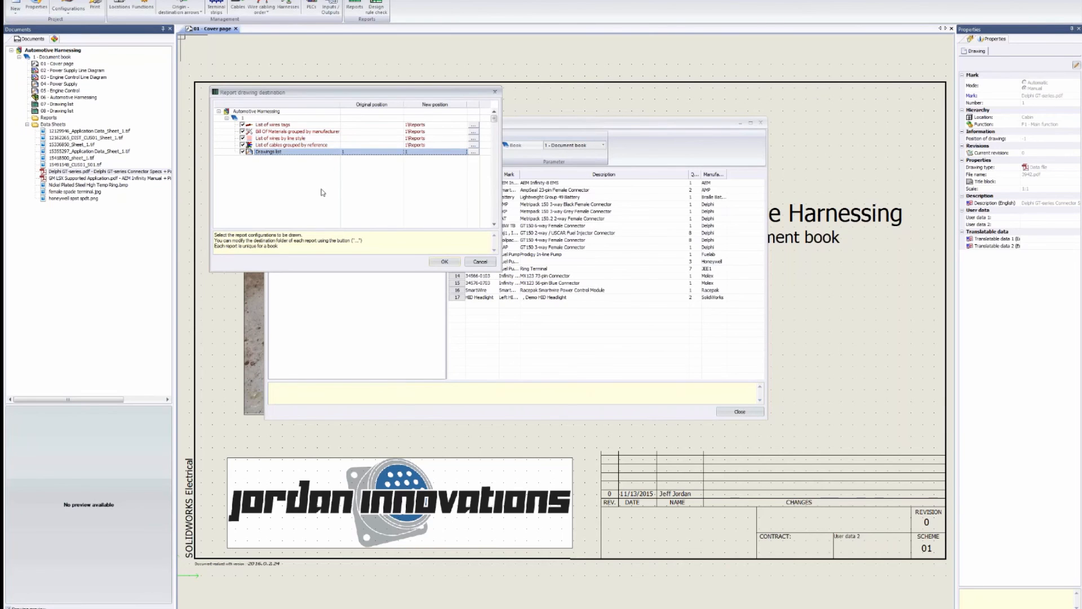
left_click(445, 263)
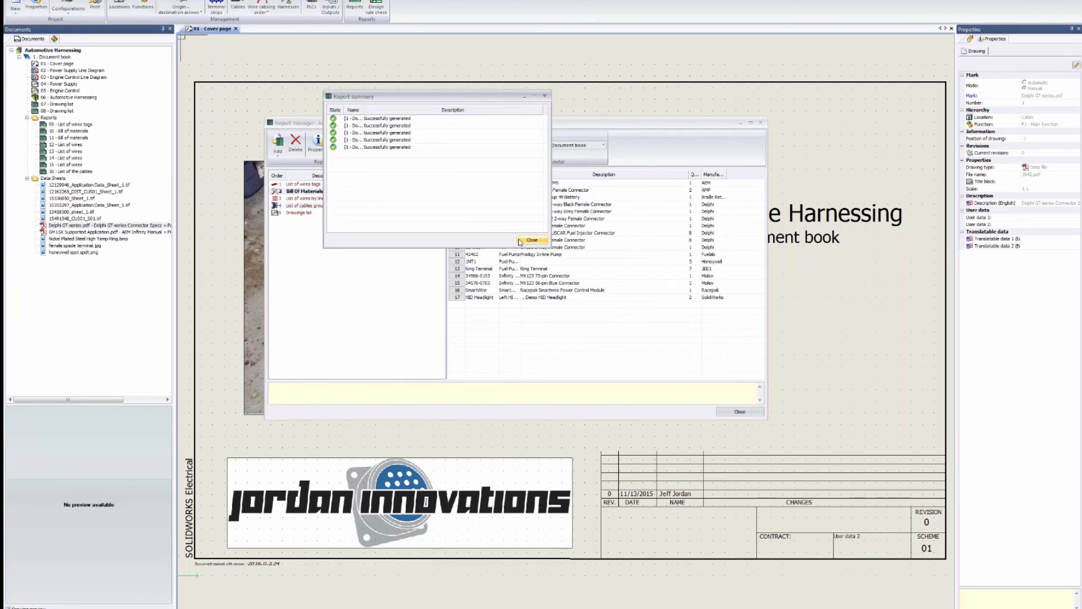
left_click(520, 242)
left_click(739, 411)
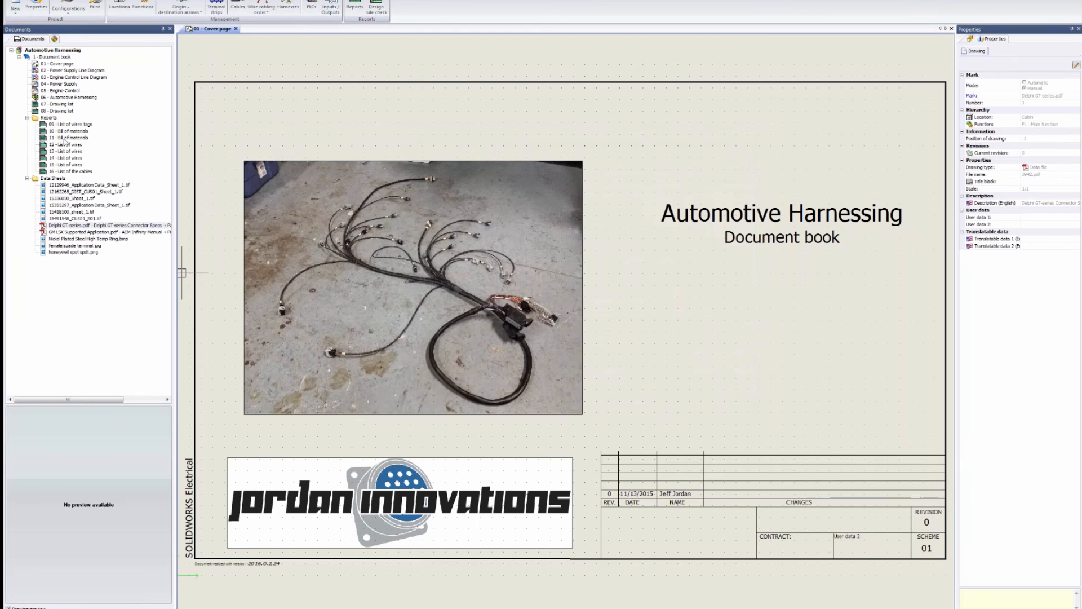
Open and review the generated drawing list 07, list of wire tags 09, and bill of materials sheets 10 and 11.
double_click(61, 105)
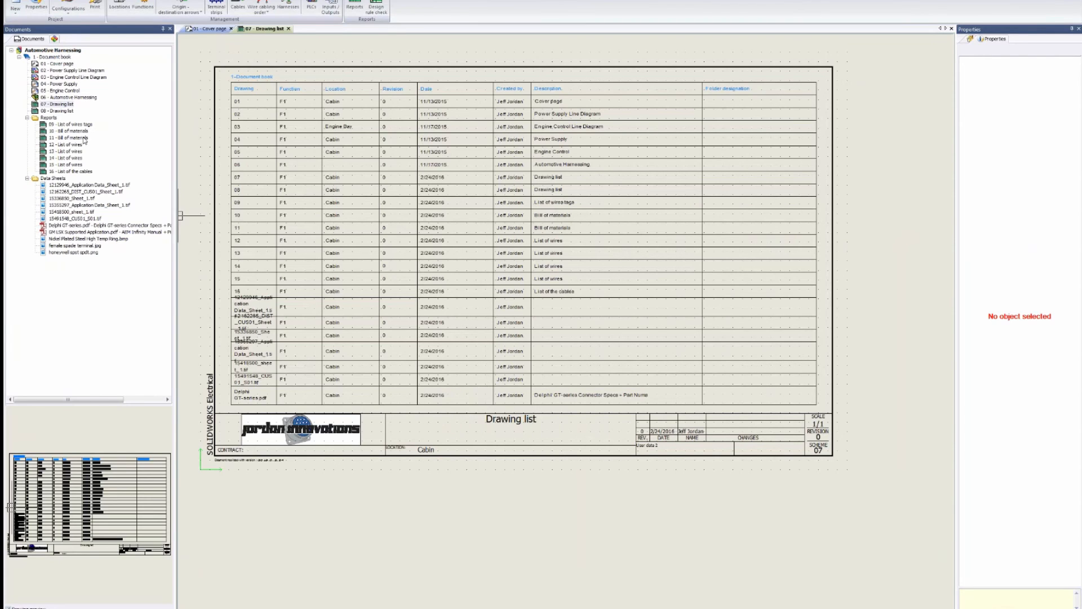
double_click(72, 125)
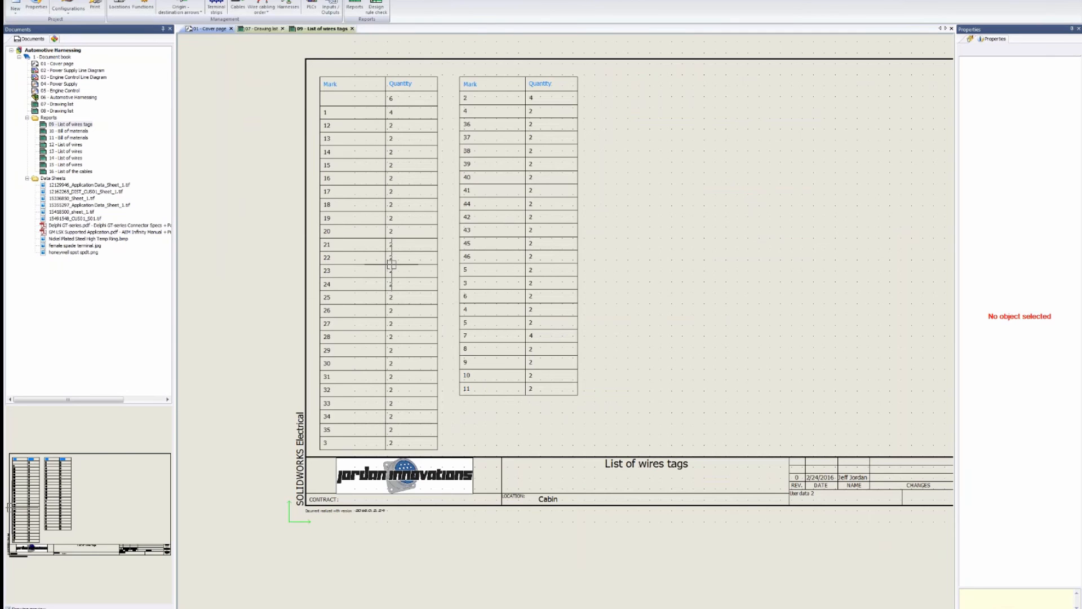
double_click(75, 131)
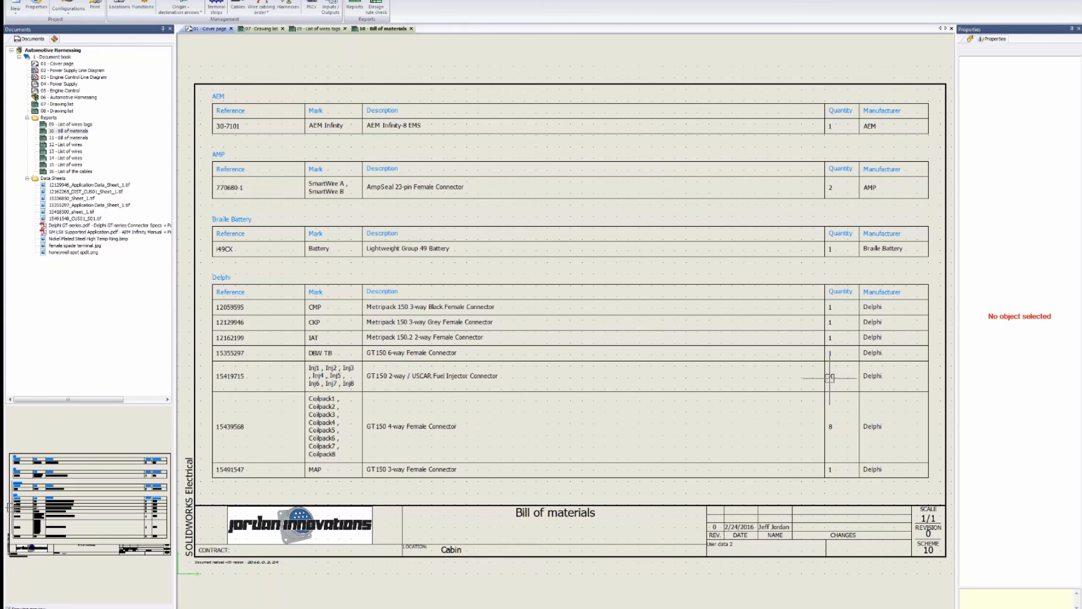
double_click(68, 138)
middle_click_drag(342, 240, 505, 251)
middle_click(491, 251)
middle_click(491, 251)
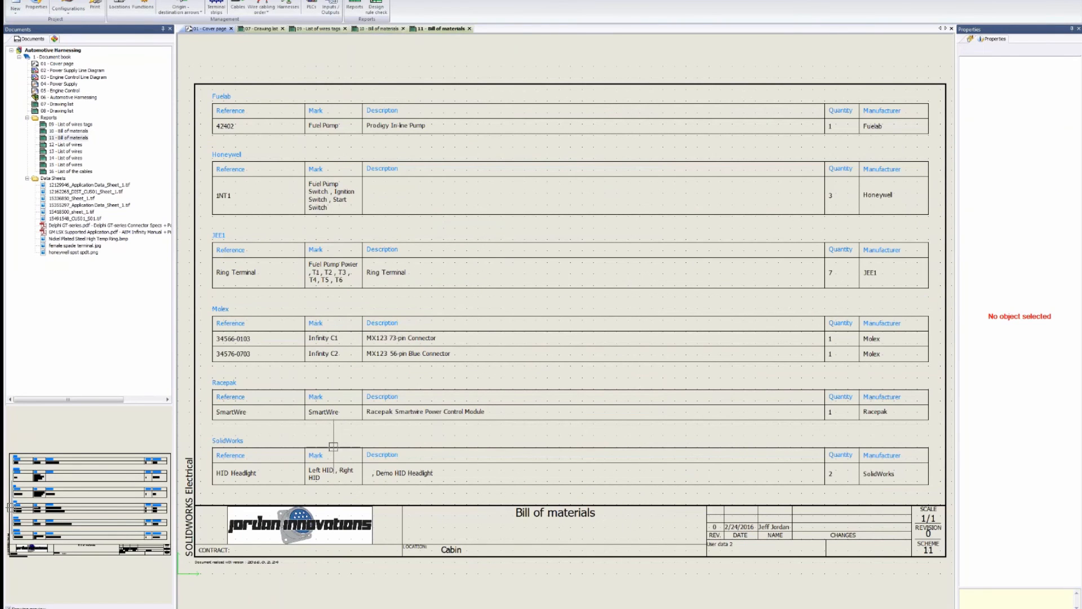
Open the generated list of wires sheets 12, 13 and 14 and review each wire's origin, destination, number, section and length.
double_click(73, 145)
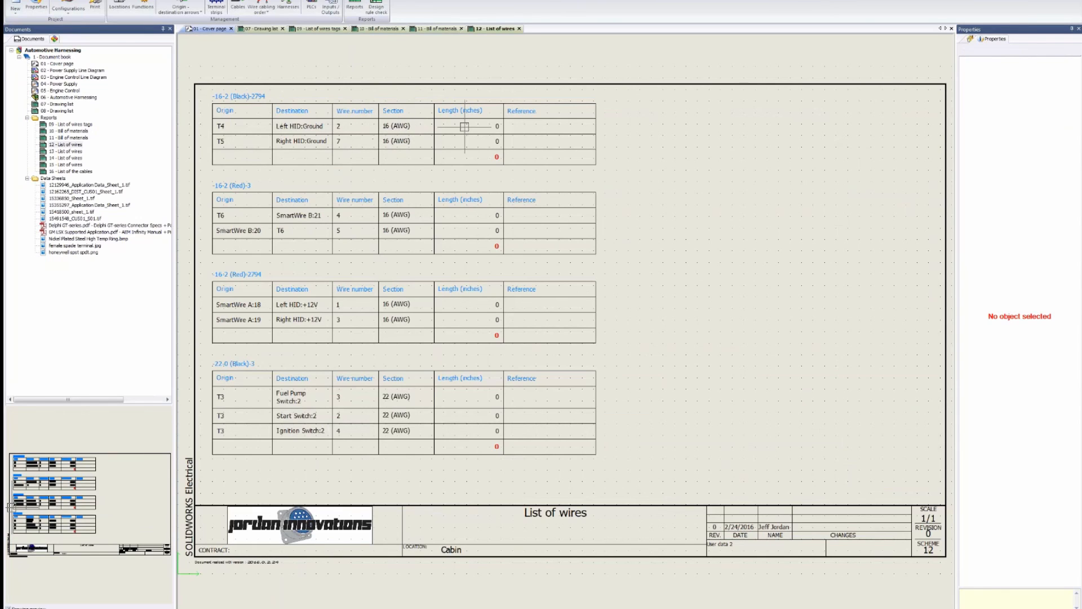
double_click(79, 152)
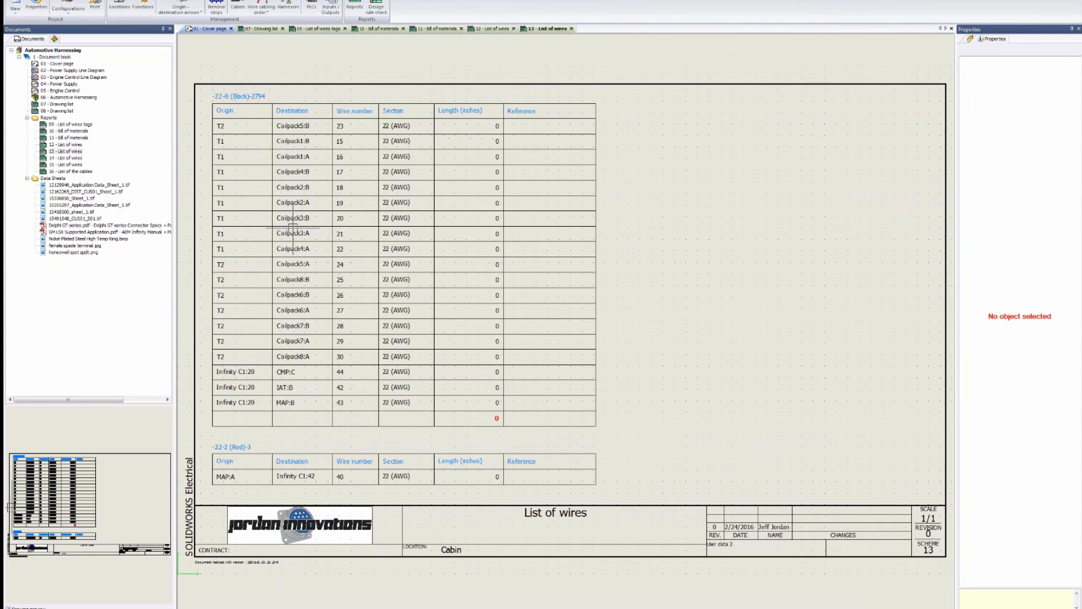
double_click(72, 159)
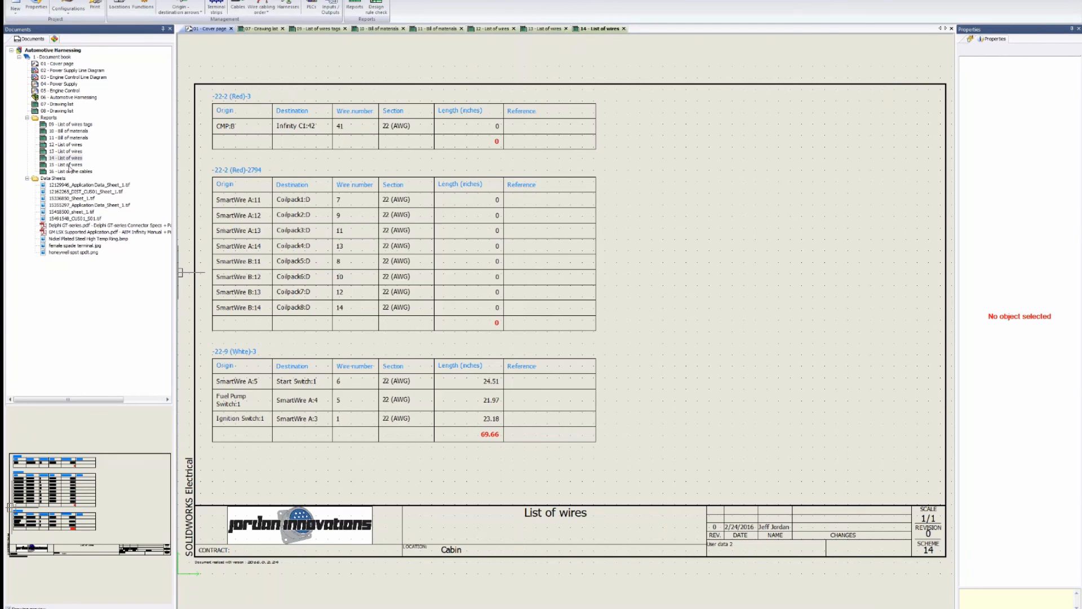
Open and review list of wires sheet 15, list of the cables sheet 16, power supply line diagram 02 and power supply drawing 04.
double_click(66, 165)
middle_click_drag(322, 222, 448, 281)
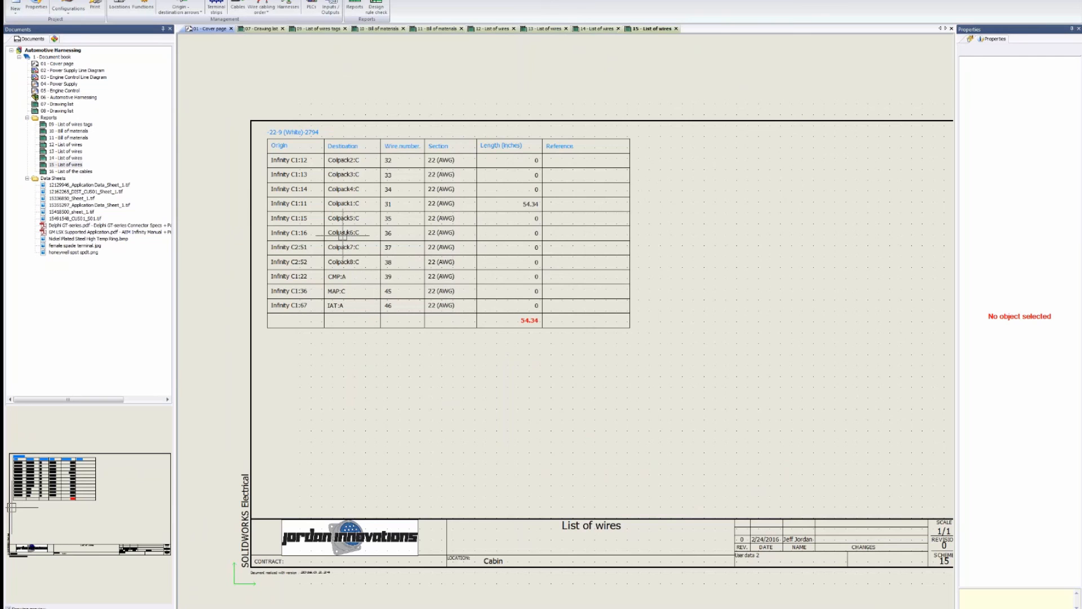
double_click(78, 171)
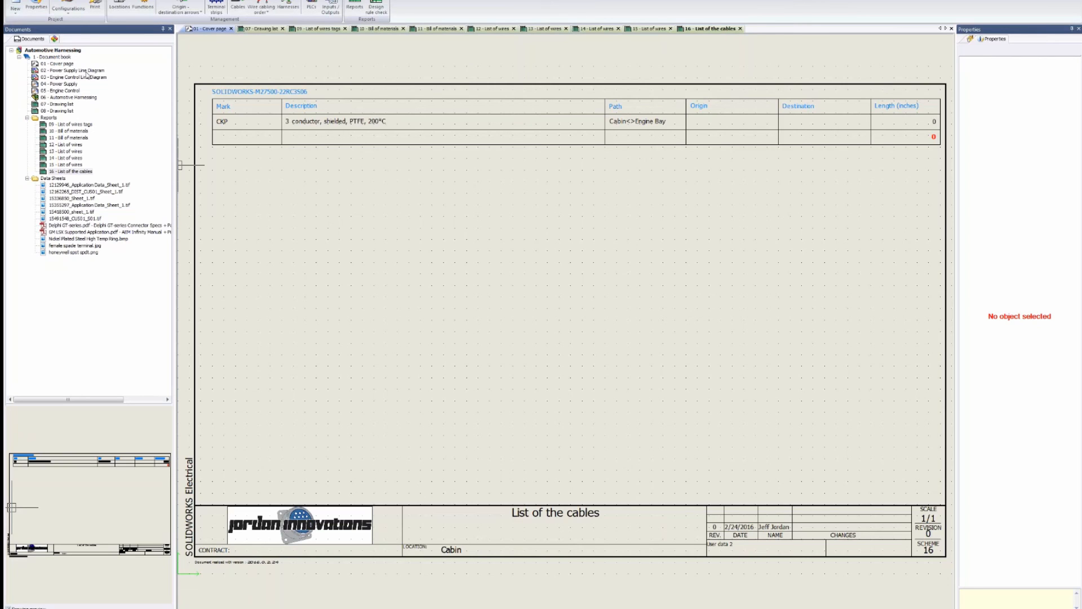
left_click(52, 70)
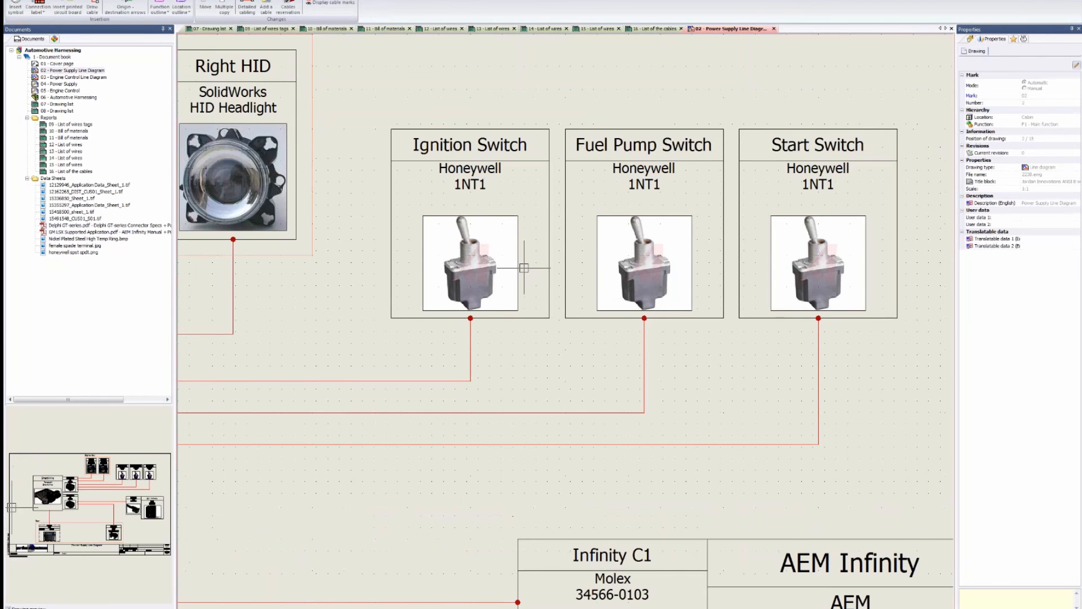
double_click(69, 84)
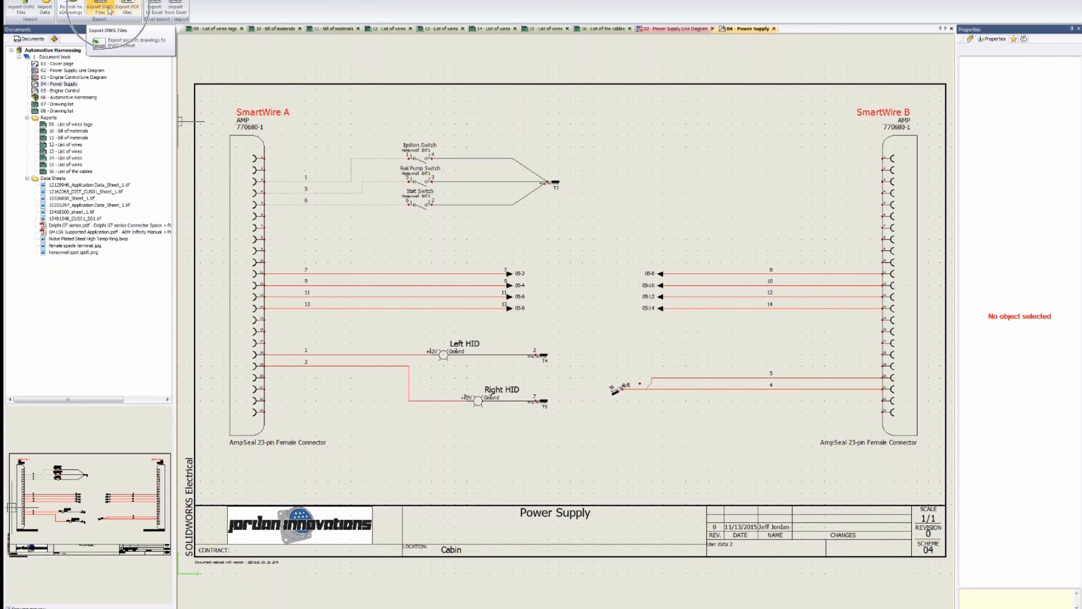
Export all project drawings to a single PDF with bookmarks and hyperlinks, overwriting the existing 1-Automotive Harnessing.pdf on the desktop.
left_click(130, 10)
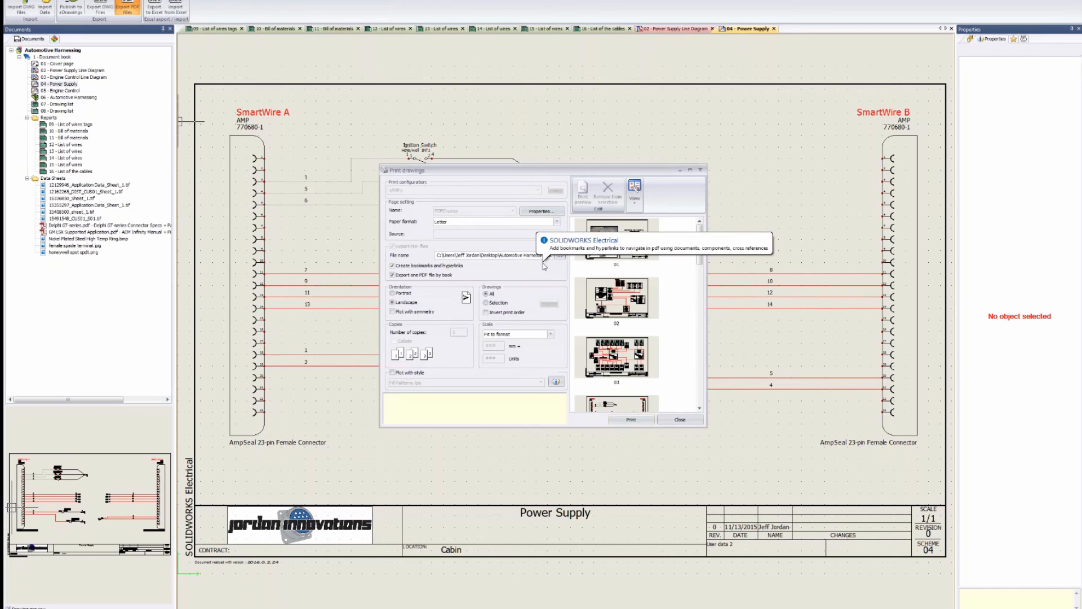
left_click(629, 421)
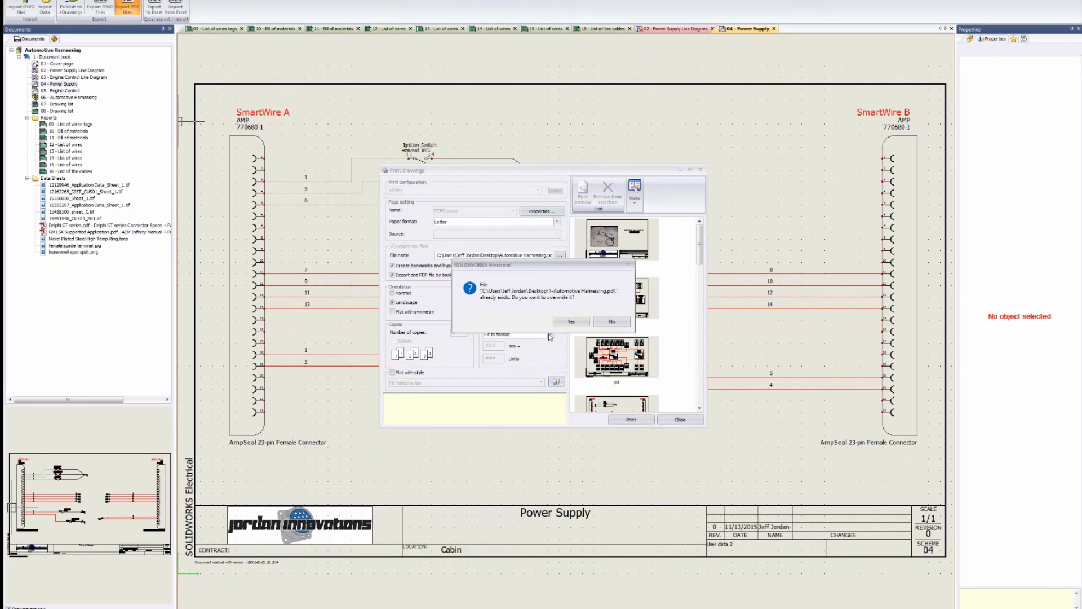
left_click(571, 321)
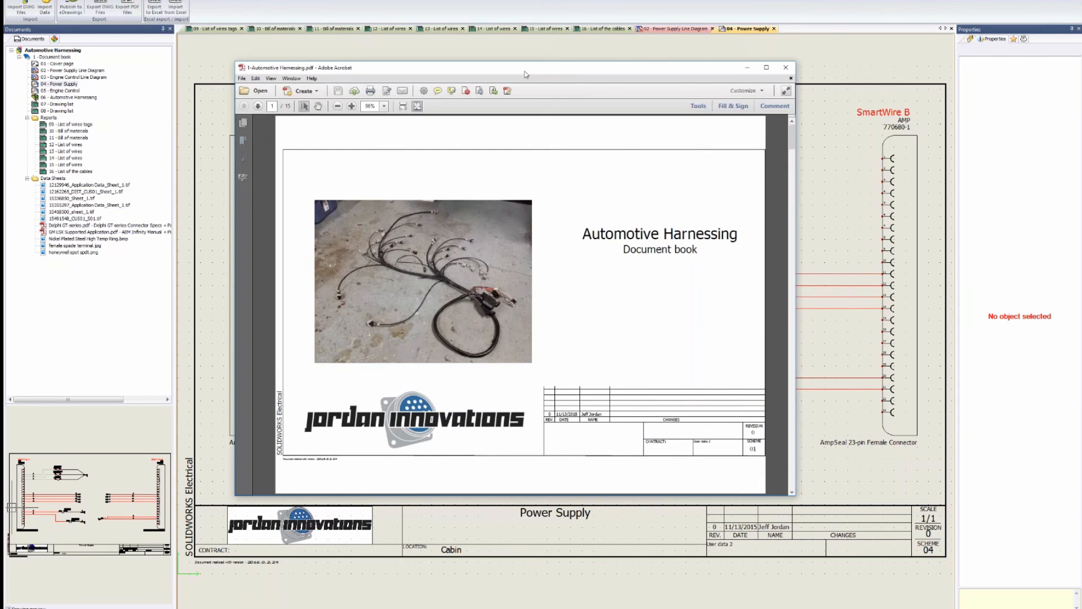
Maximize the exported PDF and browse its cover page, power supply line diagram and engine control line diagram.
double_click(525, 74)
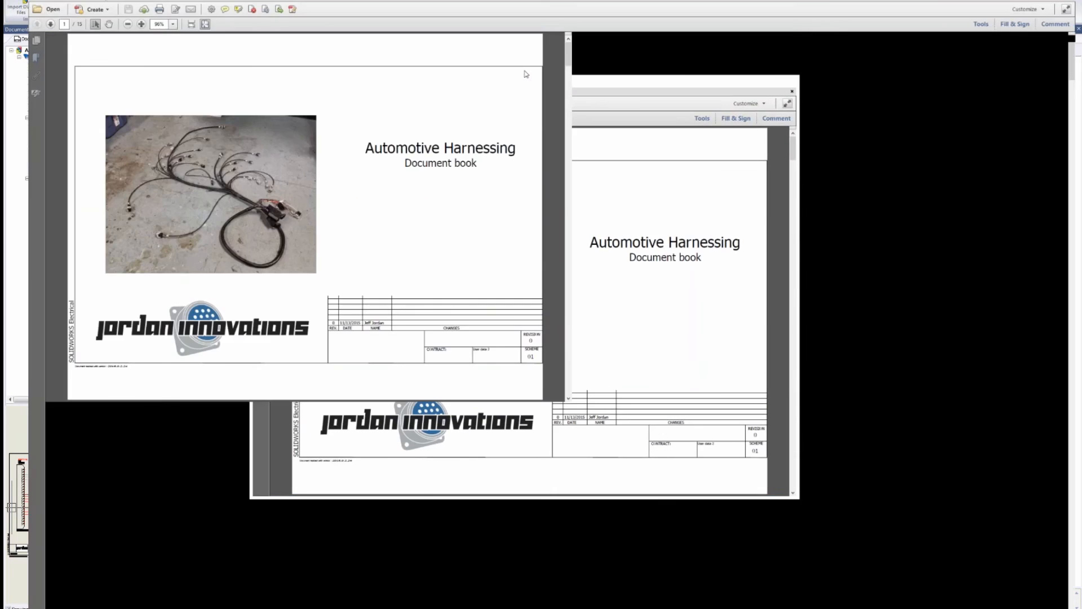
scroll(650, 287, "down", 5)
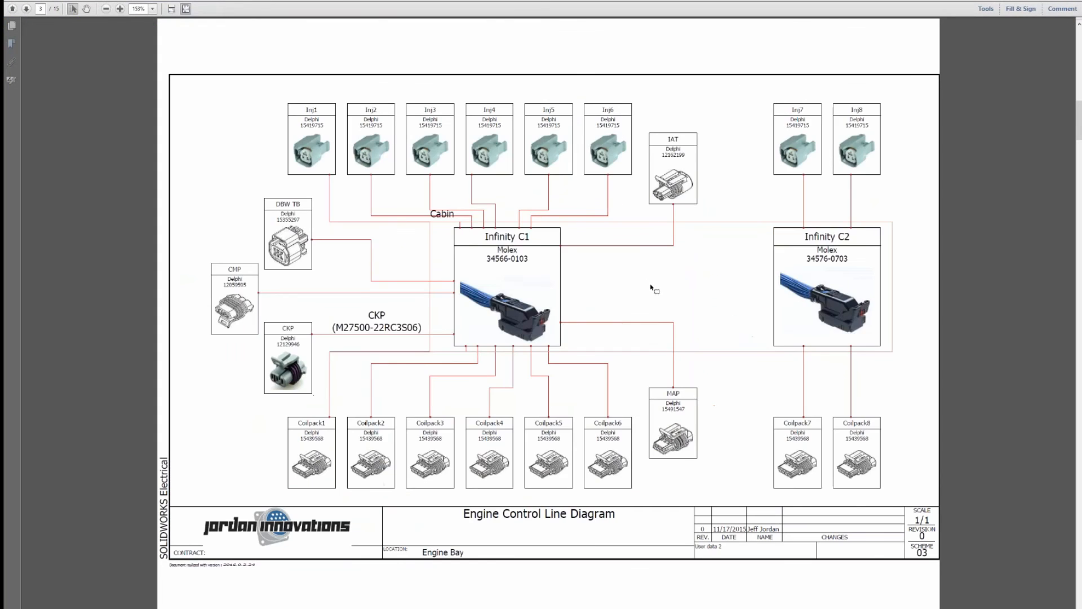
scroll(651, 289, "up", 2)
scroll(652, 288, "down", 2)
scroll(651, 290, "up", 4)
scroll(651, 291, "up", 2)
scroll(648, 293, "down", 2)
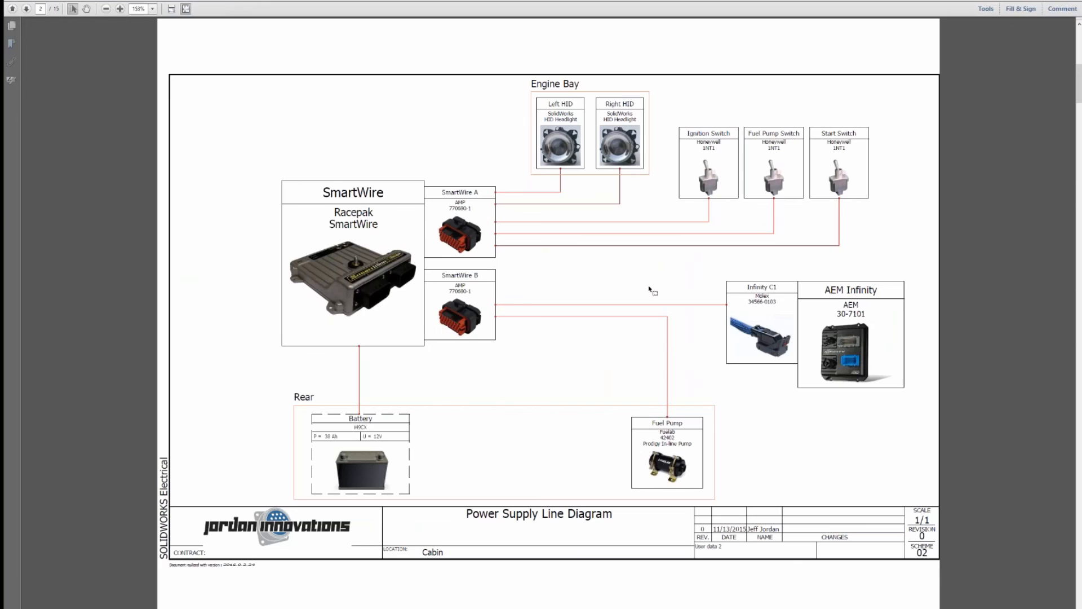
Follow the ignition switch hyperlinks back and forth between the PDF's power supply line diagram and power supply schematic, and return to the full-page line diagram.
left_click(708, 163)
left_click(707, 162)
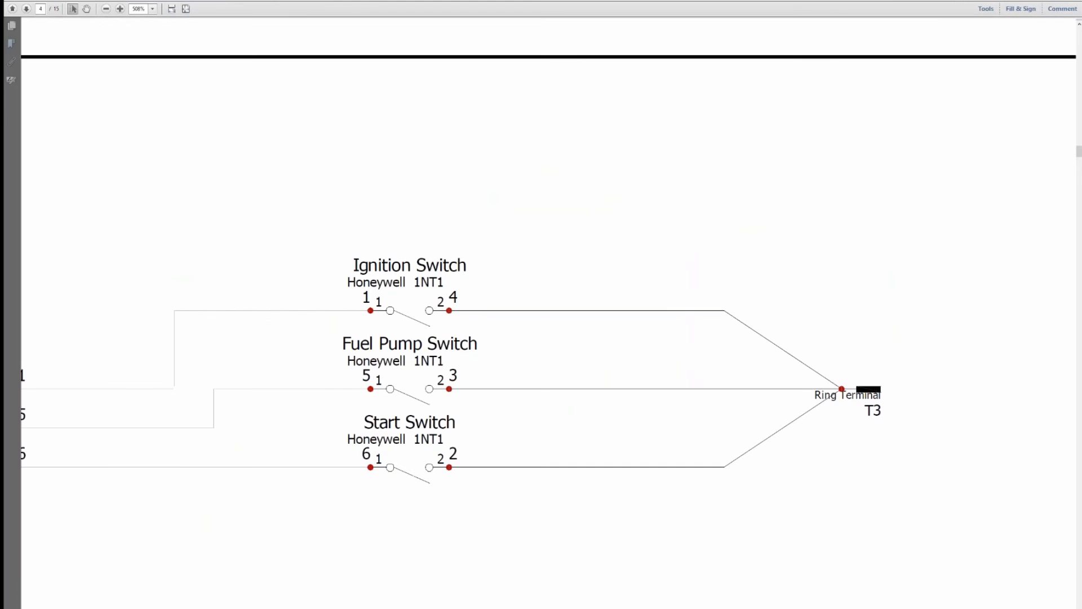
left_click(393, 312)
left_click(393, 313)
left_click(398, 311)
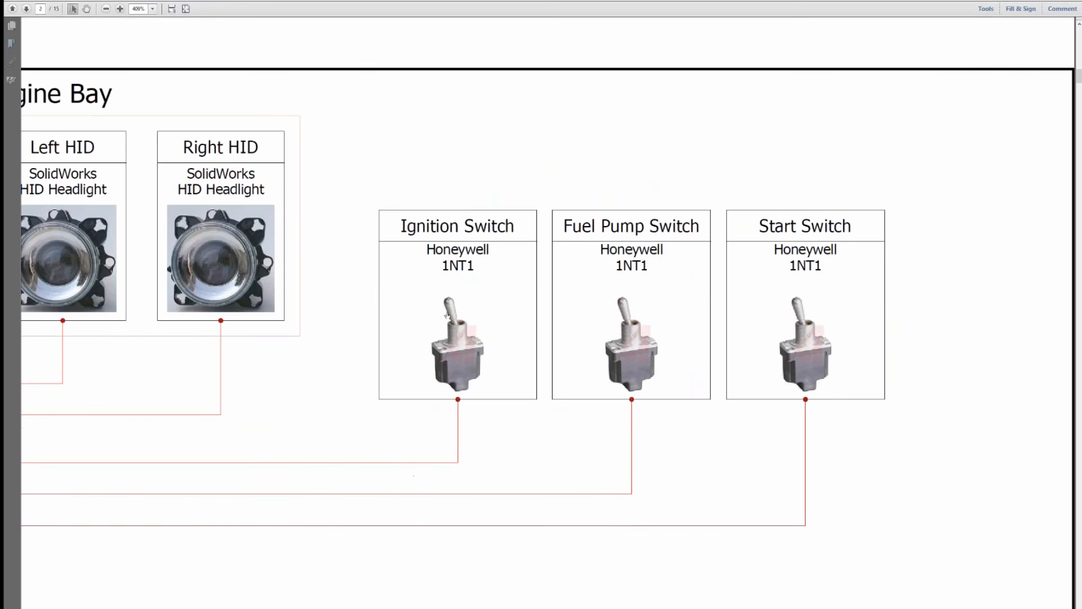
left_click(558, 326)
left_click(417, 322)
left_click(556, 344)
left_click(411, 320)
left_click(186, 8)
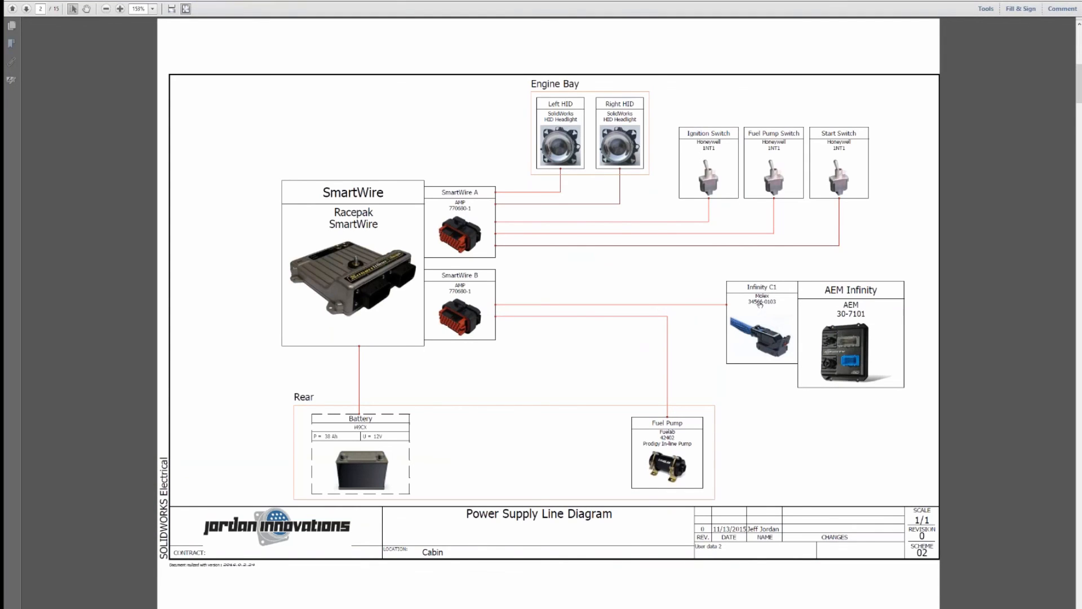
Follow the Infinity C1 connector hyperlinks between the PDF's line diagrams and the engine control schematic, ending on the power supply line diagram.
left_click(759, 307)
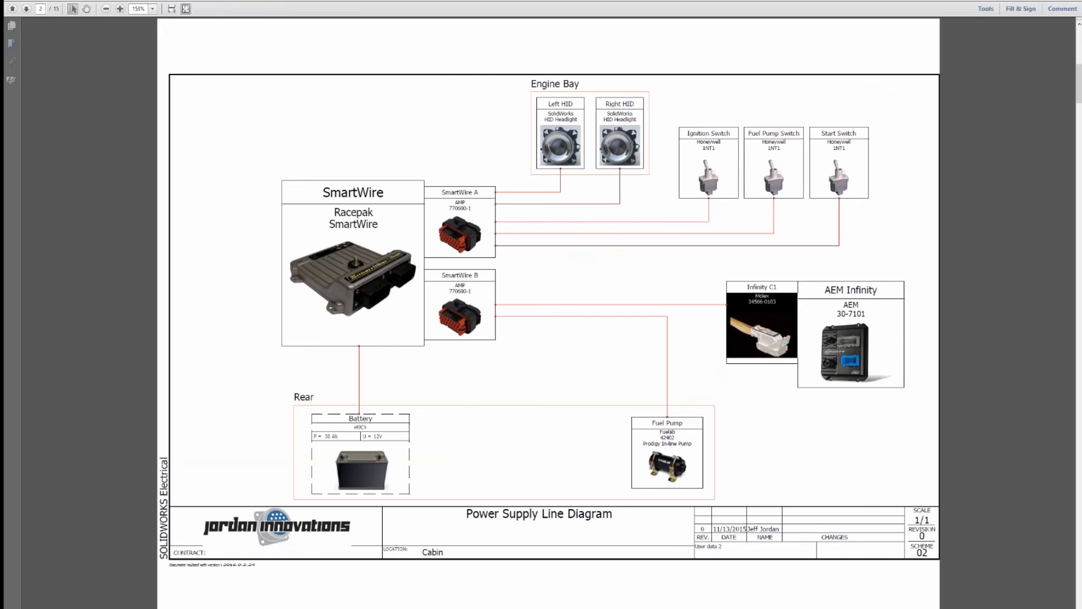
left_click(392, 293)
left_click(109, 200)
left_click(952, 369)
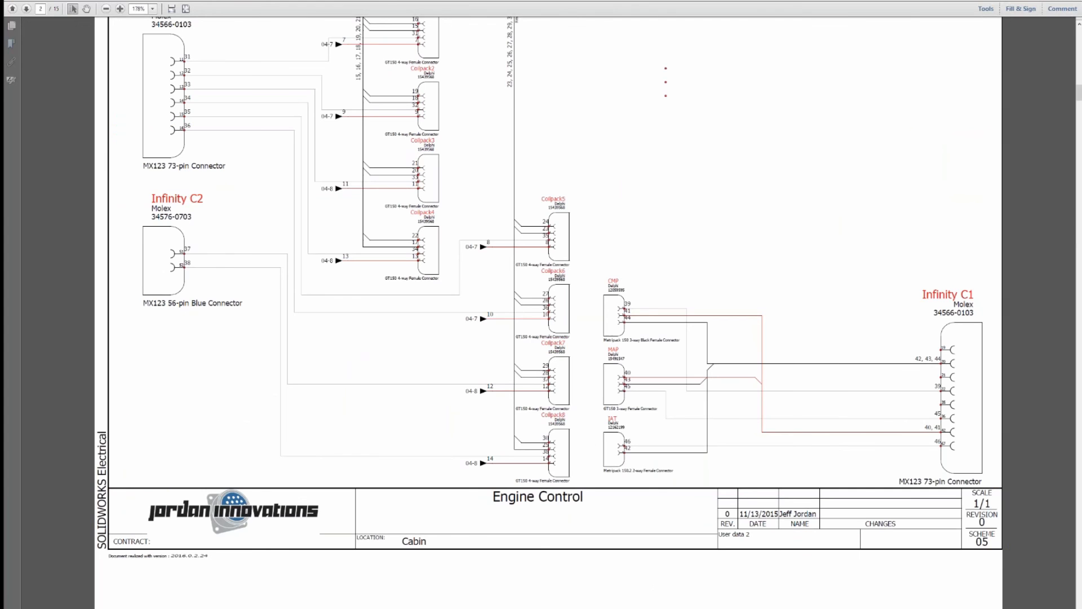
left_click(664, 303)
left_click(477, 311)
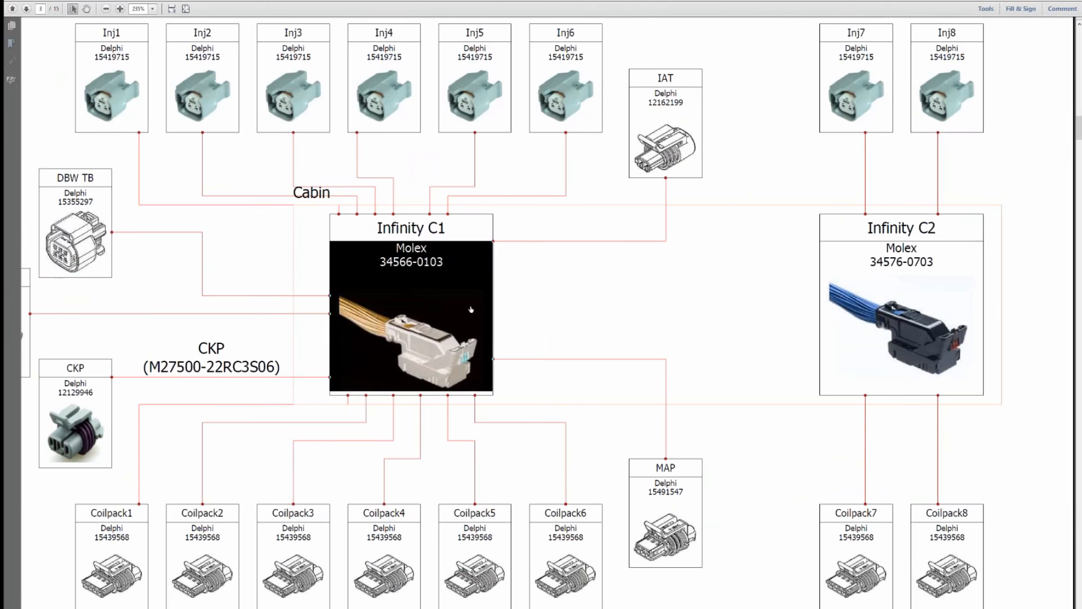
left_click(114, 201)
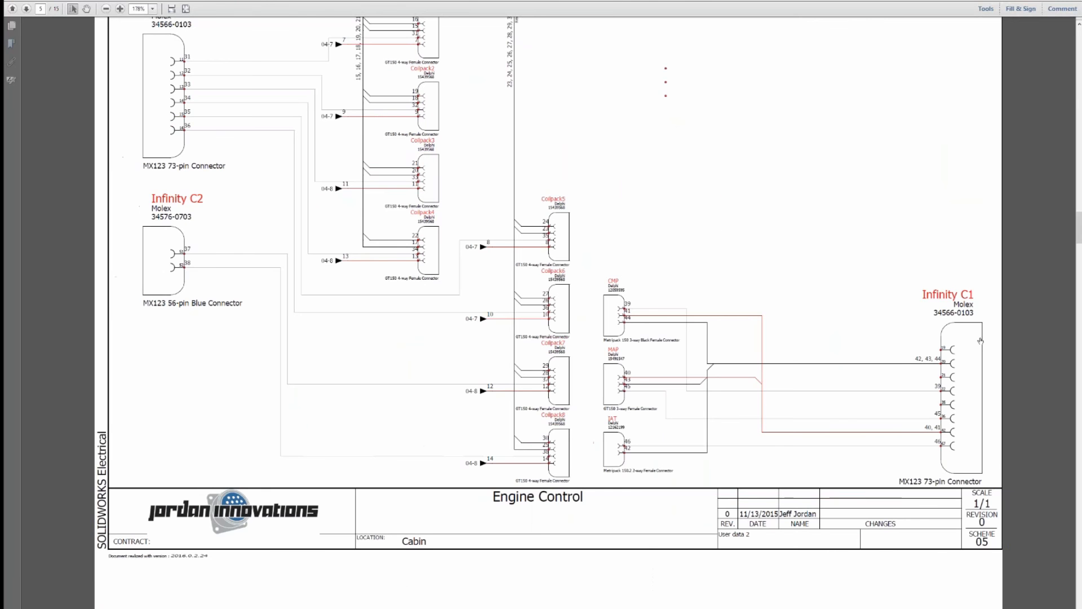
left_click(957, 351)
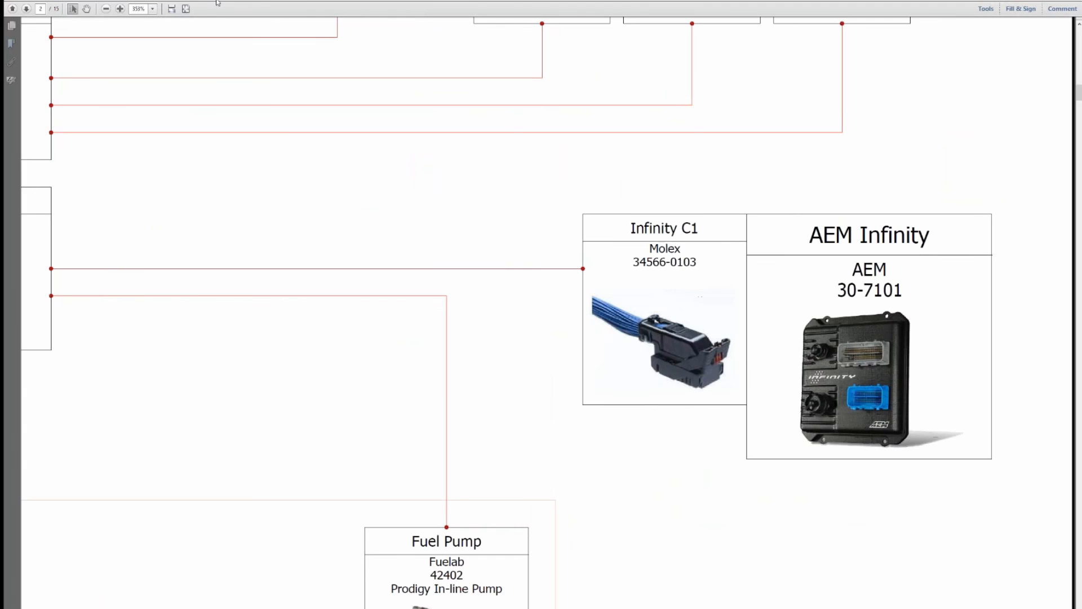
left_click(185, 9)
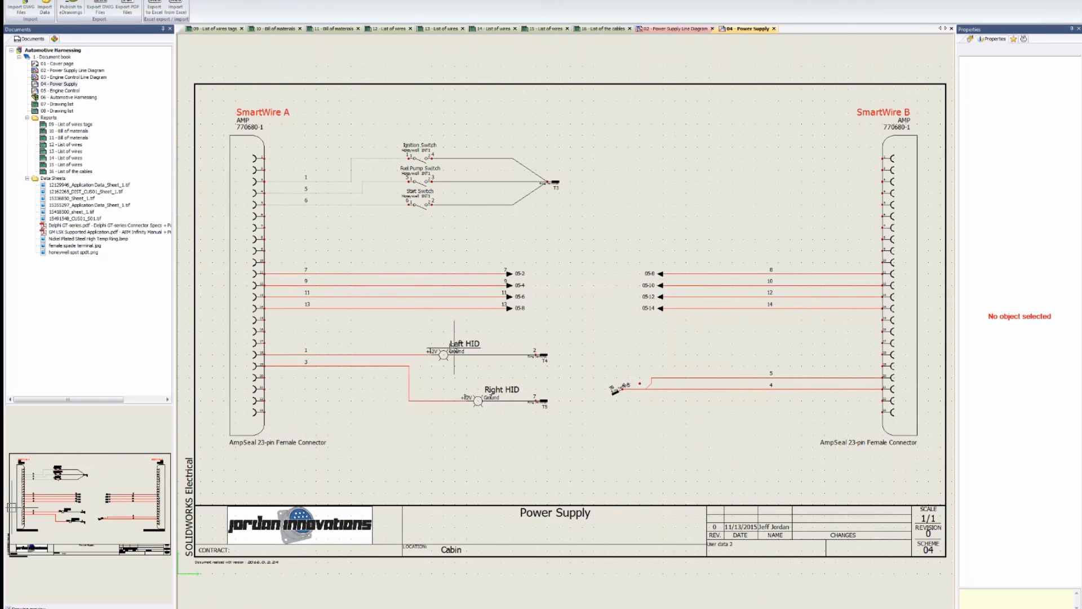
Examine the hyperlink creation settings for the Left HID symbol in the power supply drawing and close them without adding a link.
scroll(444, 355, "up", 3)
right_click(444, 355)
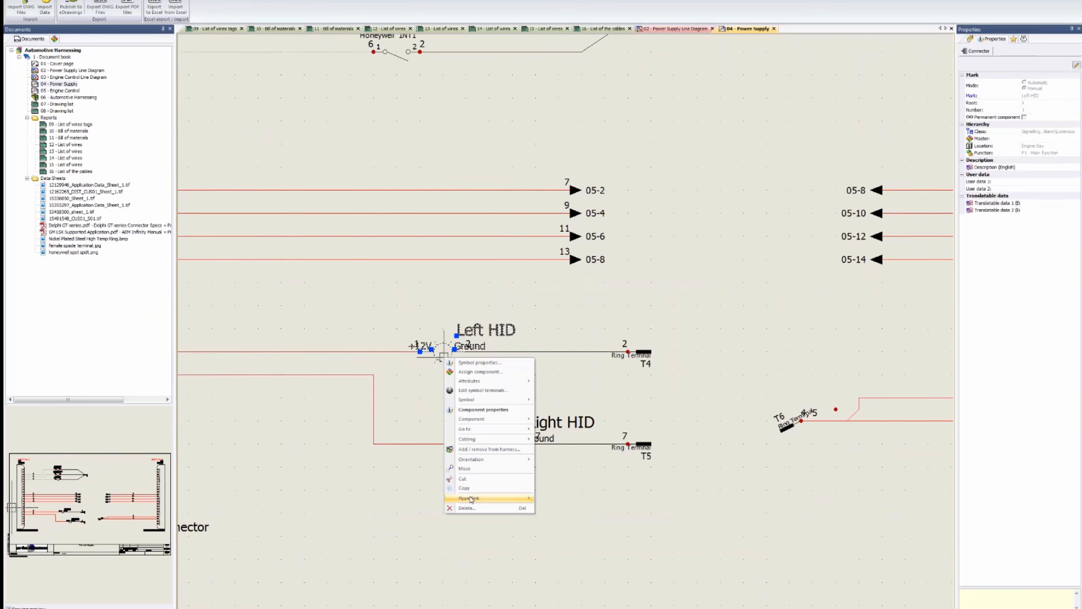
left_click(554, 499)
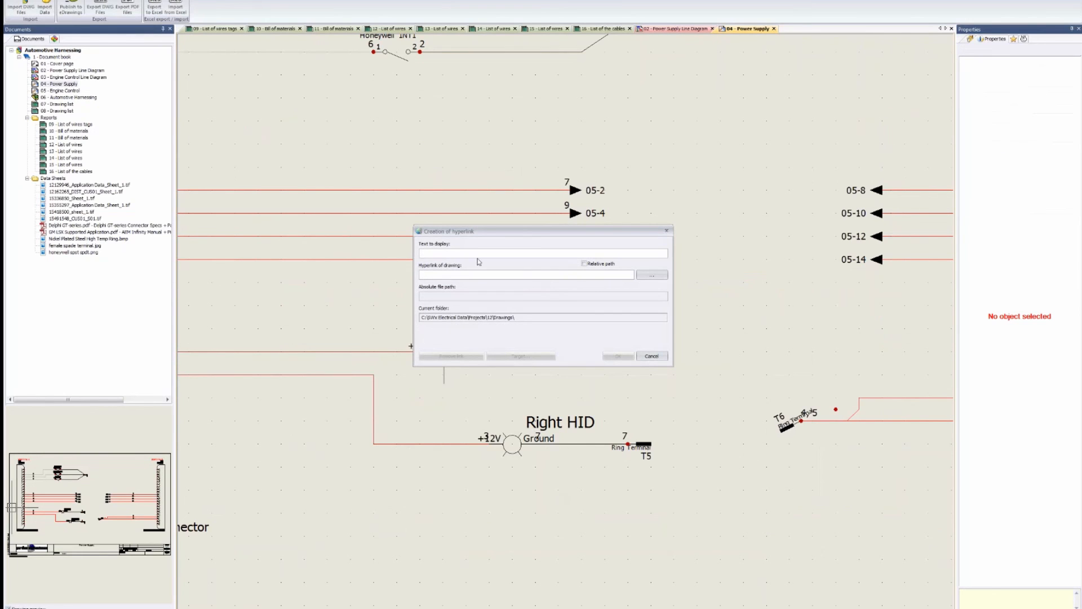
left_click(483, 275)
left_click(649, 356)
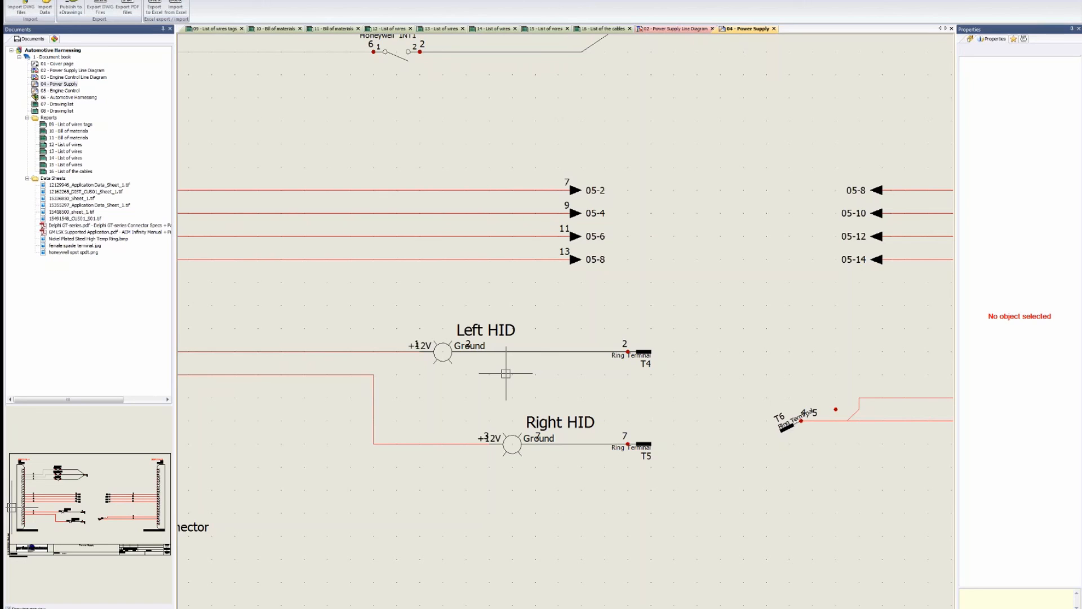
scroll(505, 373, "down", 3)
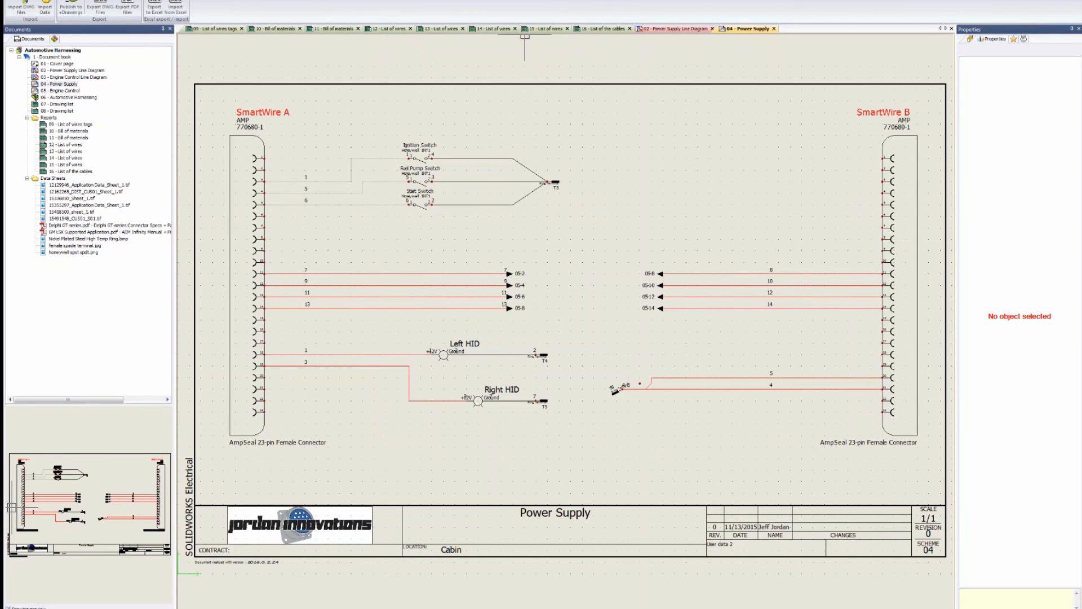
Switch to PowerPoint and start the slide show from closing slide 12 with the contact information.
left_click(495, 29)
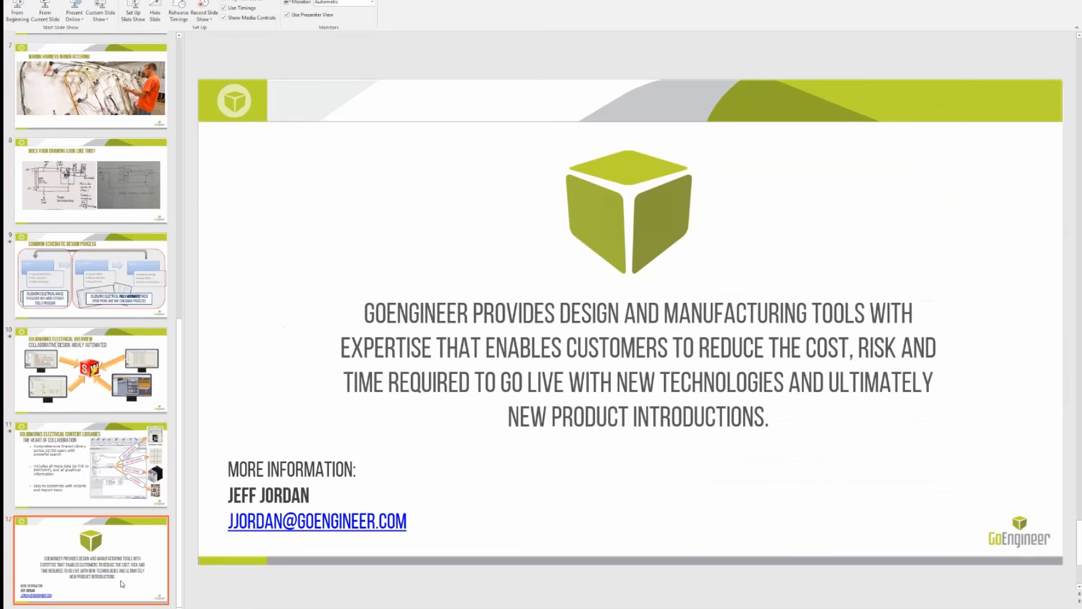
right_click(122, 424)
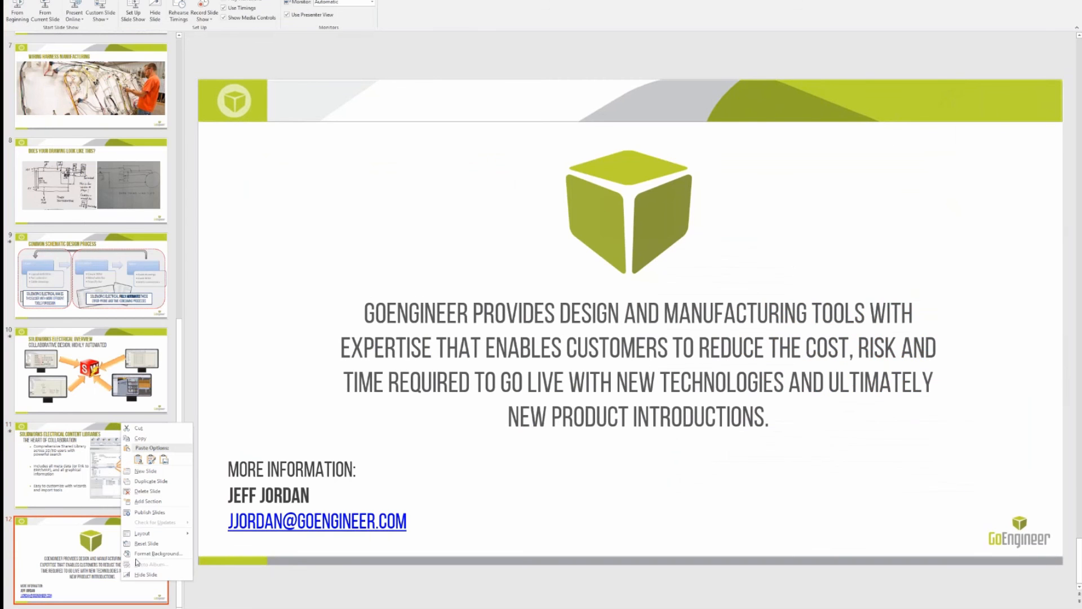
left_click(48, 8)
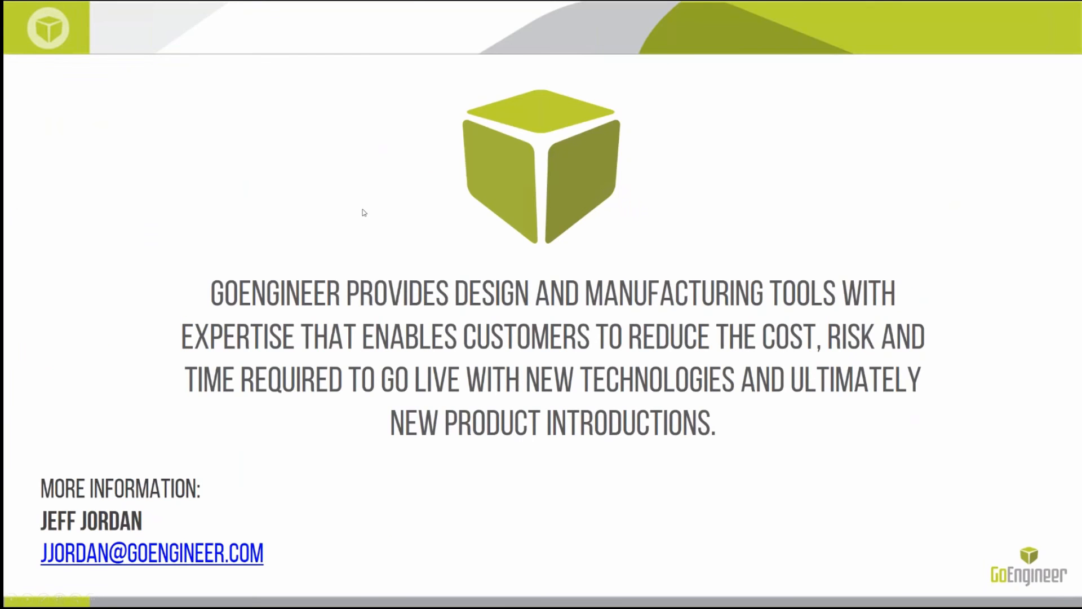